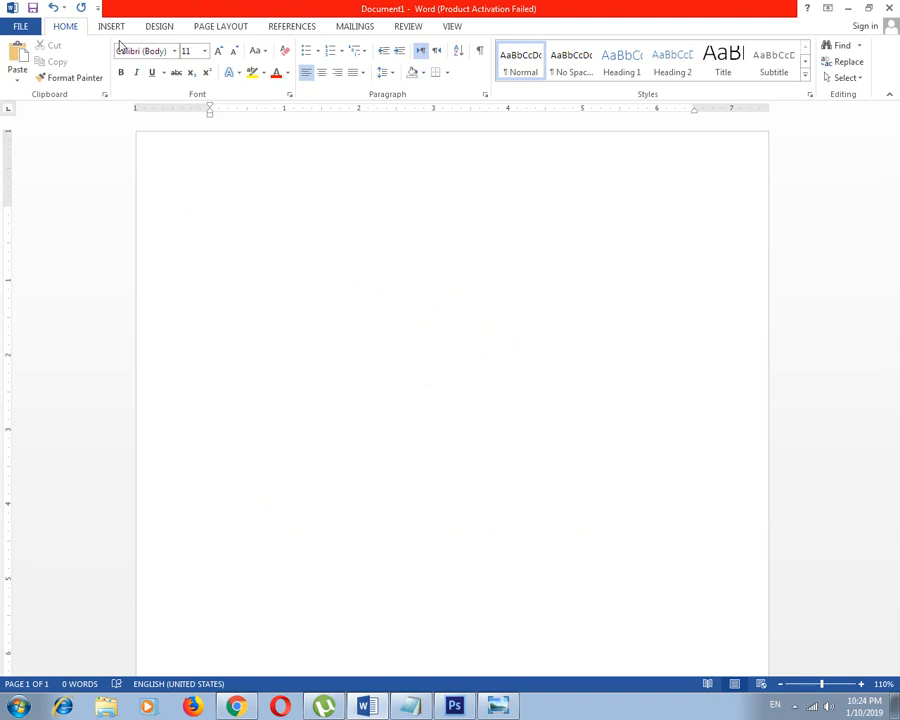
pyautogui.click(111, 26)
pyautogui.click(500, 706)
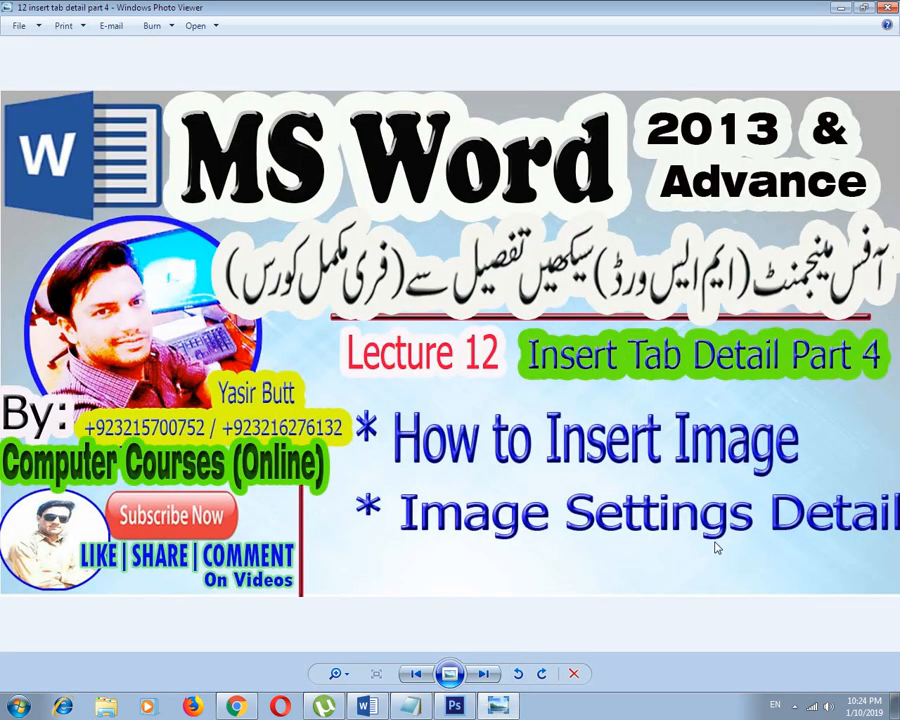
pyautogui.click(500, 708)
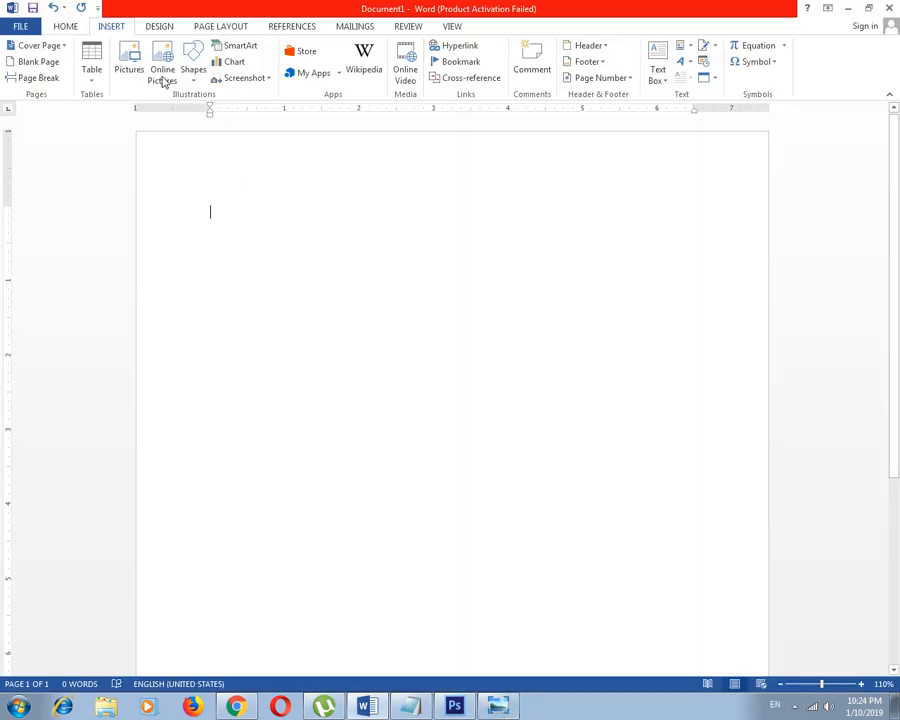
pyautogui.click(99, 85)
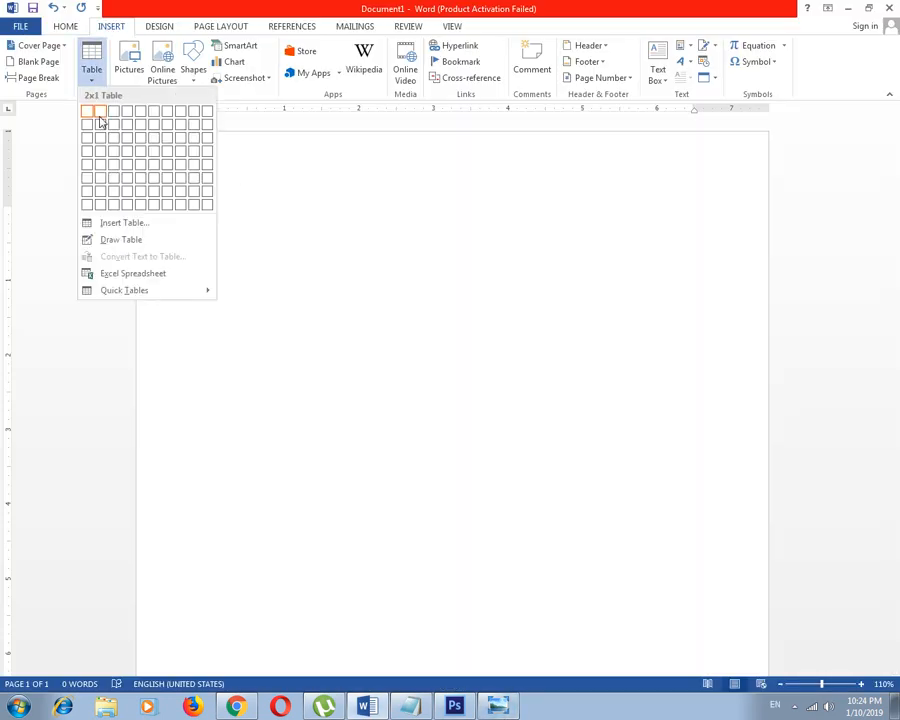
pyautogui.click(250, 176)
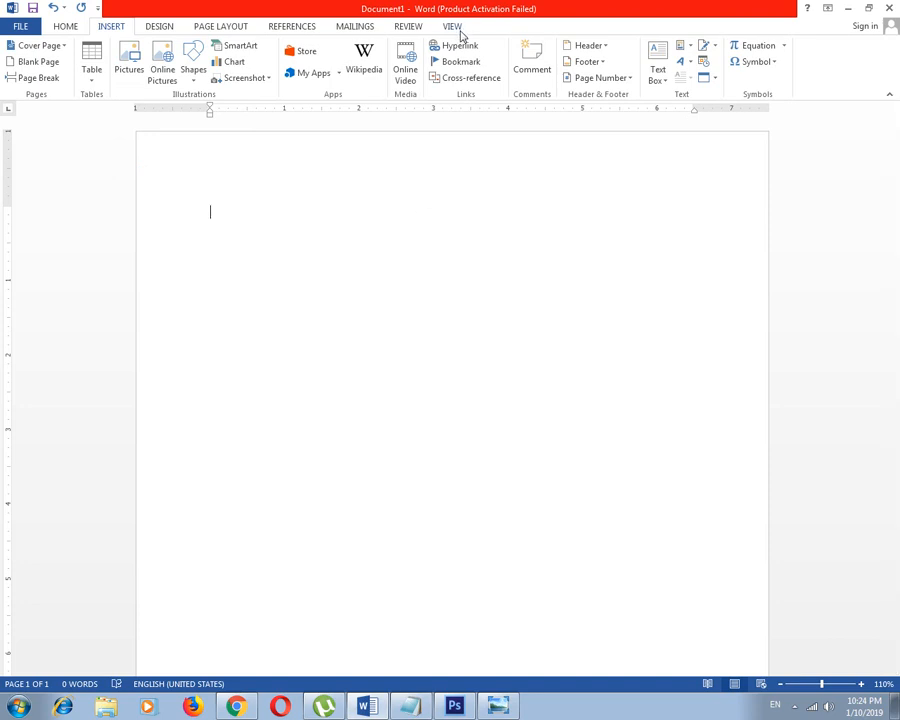
# Insert the picture IMG-20171210-WA0049 from the pic folder on drive E into the blank document
pyautogui.click(129, 62)
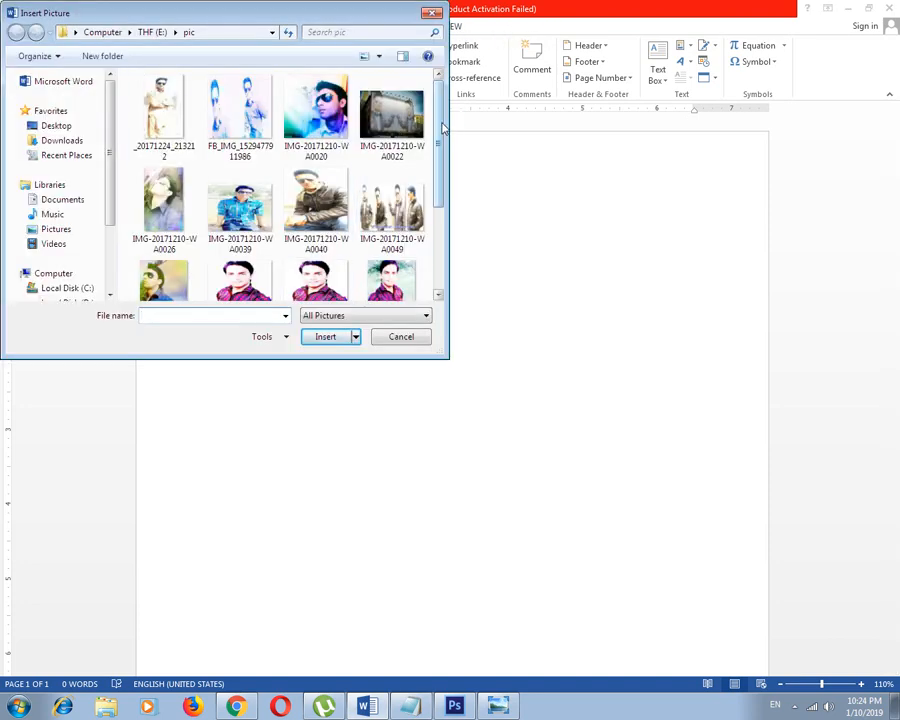
pyautogui.scroll(-3, 310, 170)
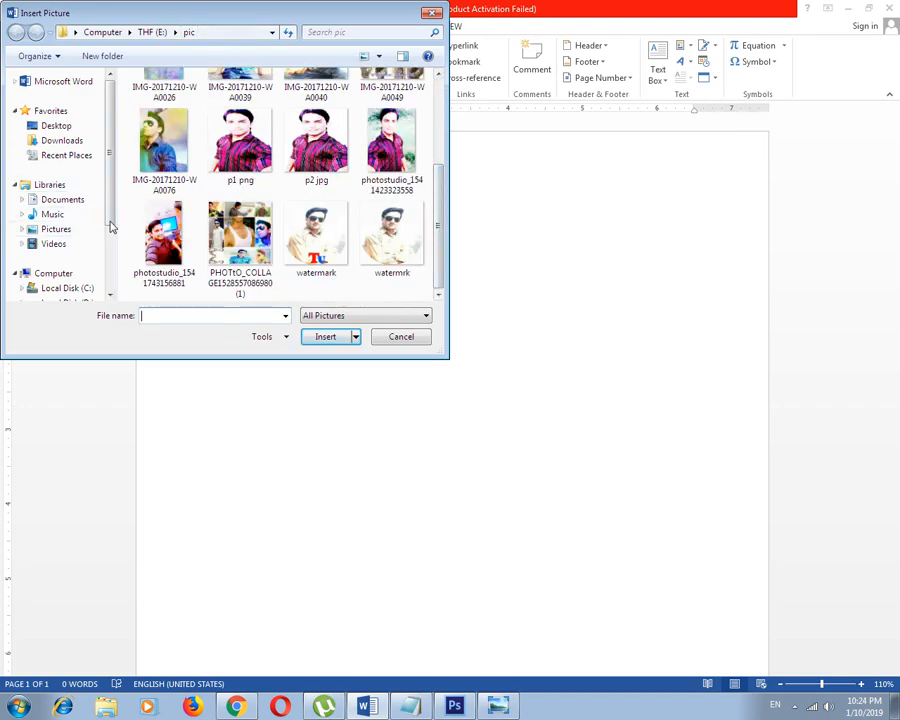
pyautogui.scroll(-2, 85, 193)
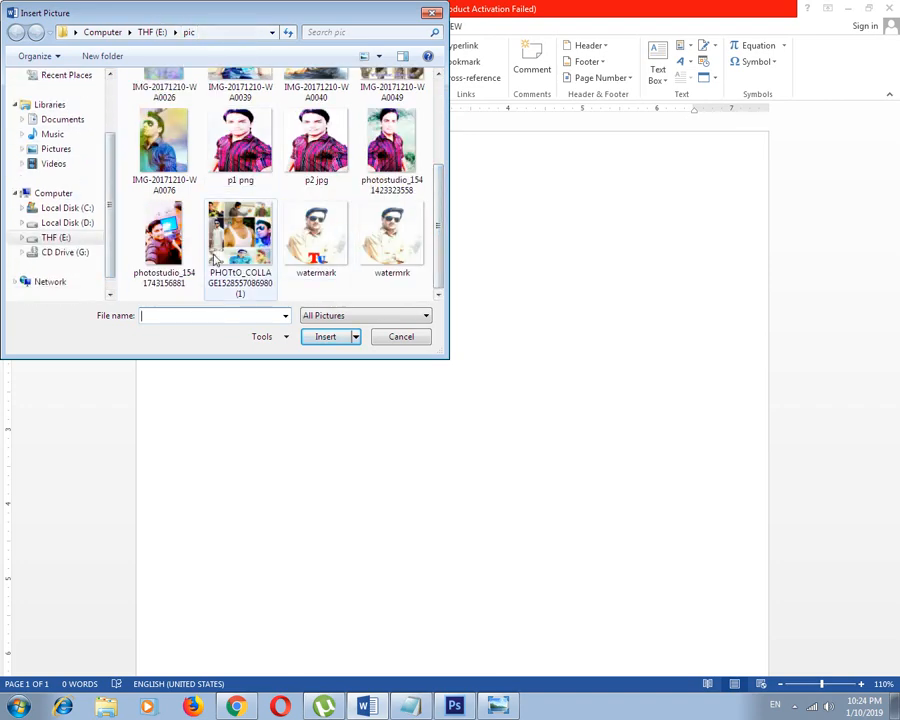
pyautogui.moveTo(438, 220); pyautogui.dragTo(452, 260)
pyautogui.click(398, 232)
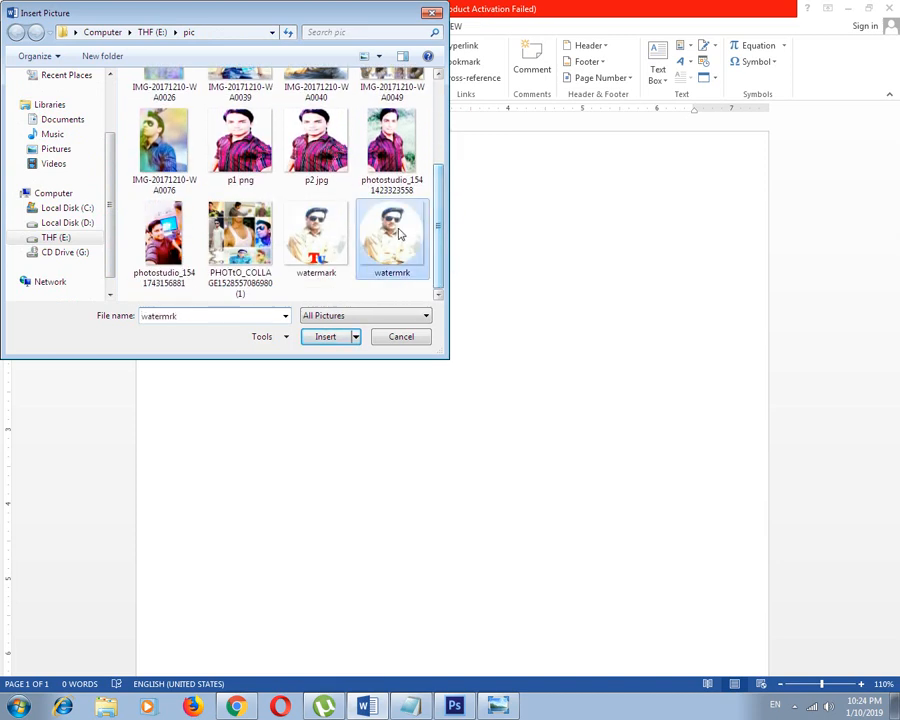
pyautogui.click(429, 130)
pyautogui.click(405, 88)
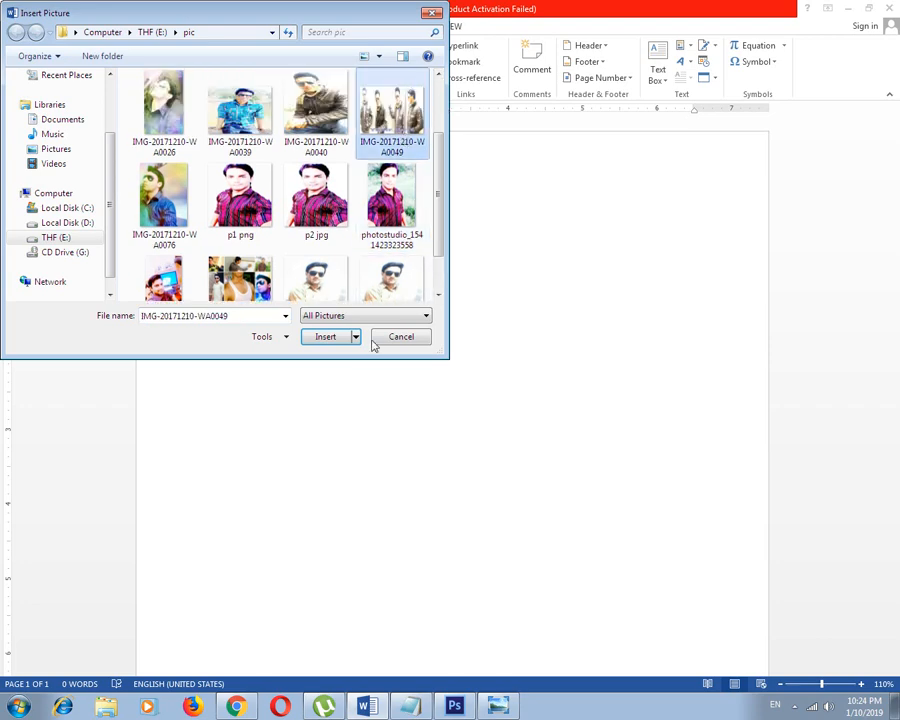
pyautogui.click(328, 341)
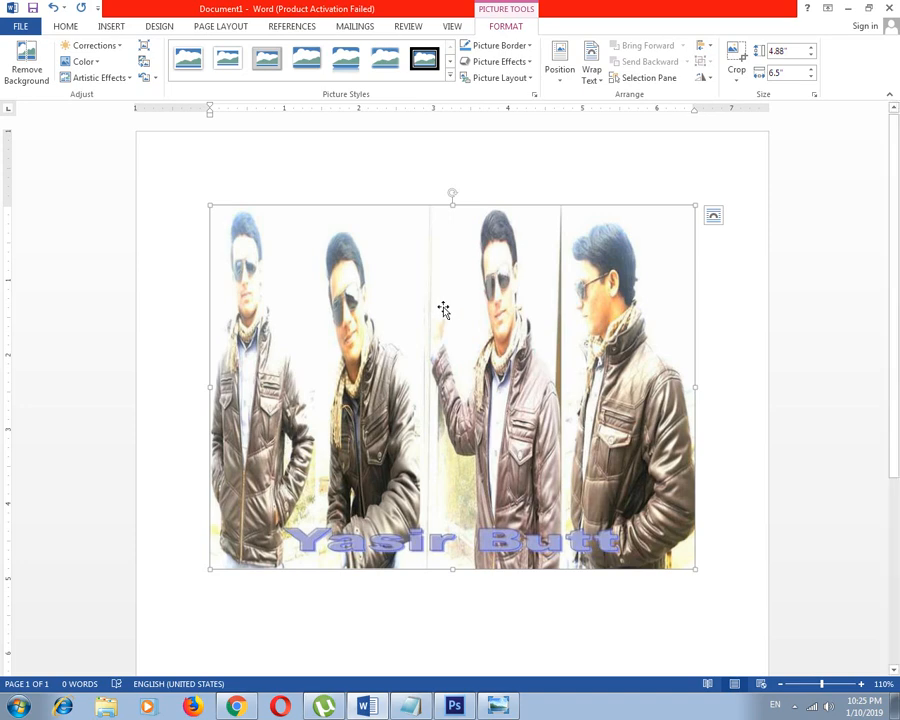
# Set the text wrapping of the inserted picture to In Front of Text
pyautogui.click(597, 88)
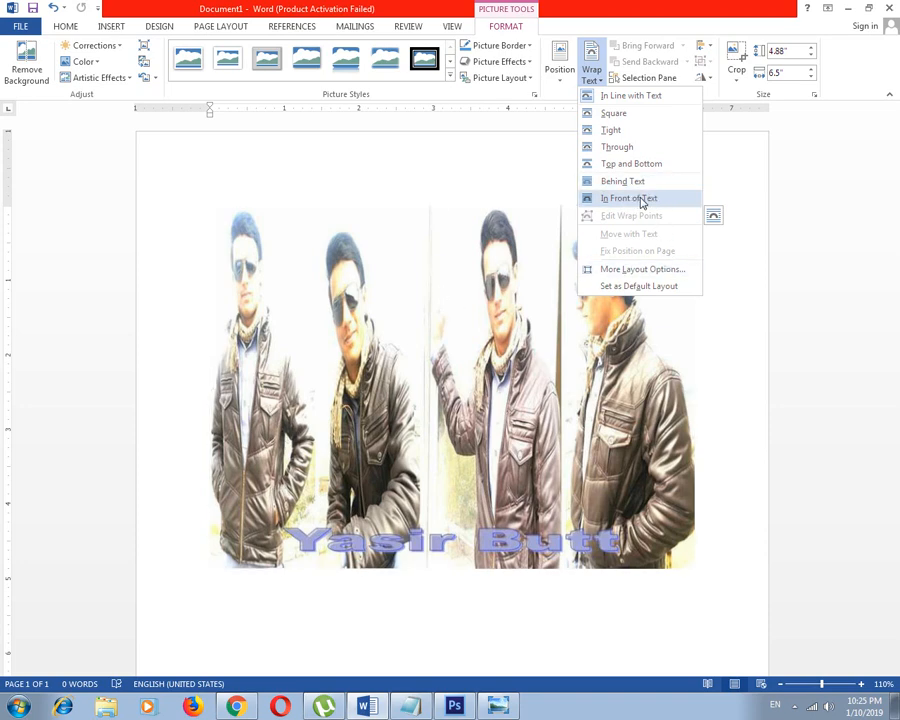
pyautogui.click(726, 284)
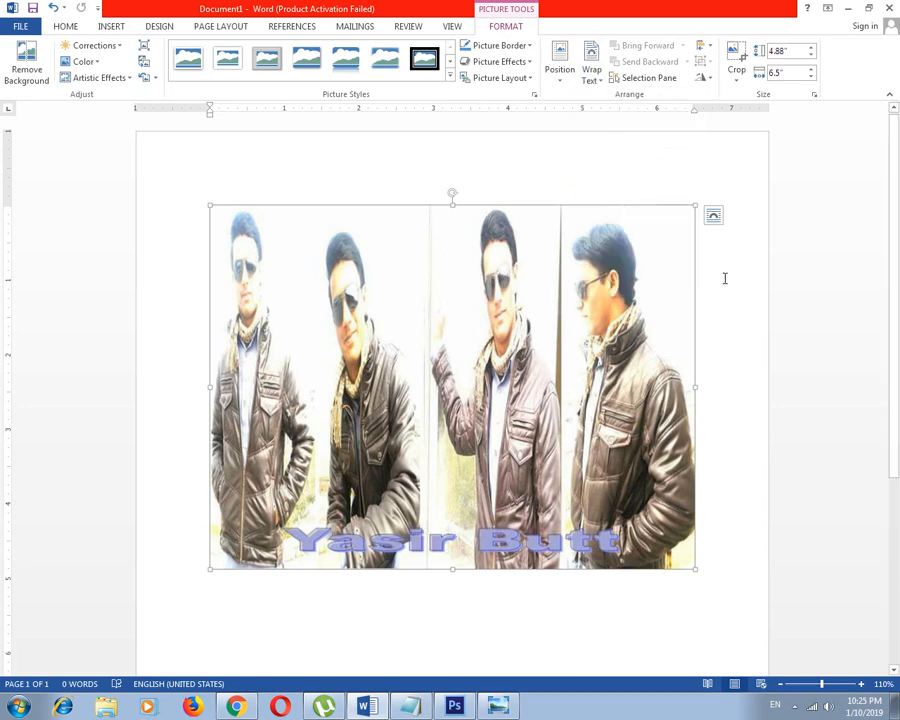
pyautogui.click(770, 329)
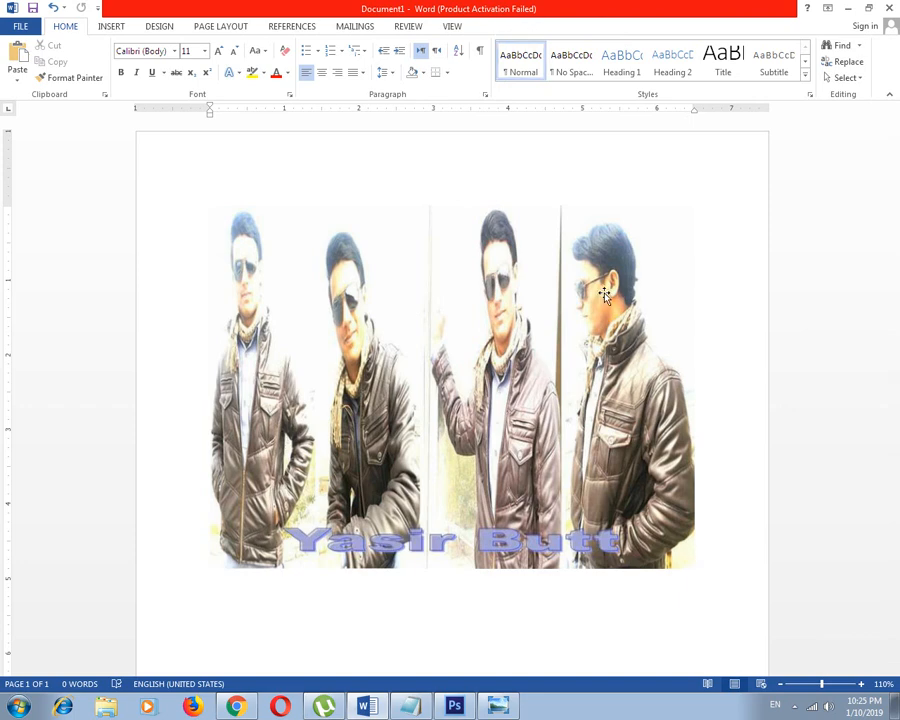
pyautogui.doubleClick(438, 345)
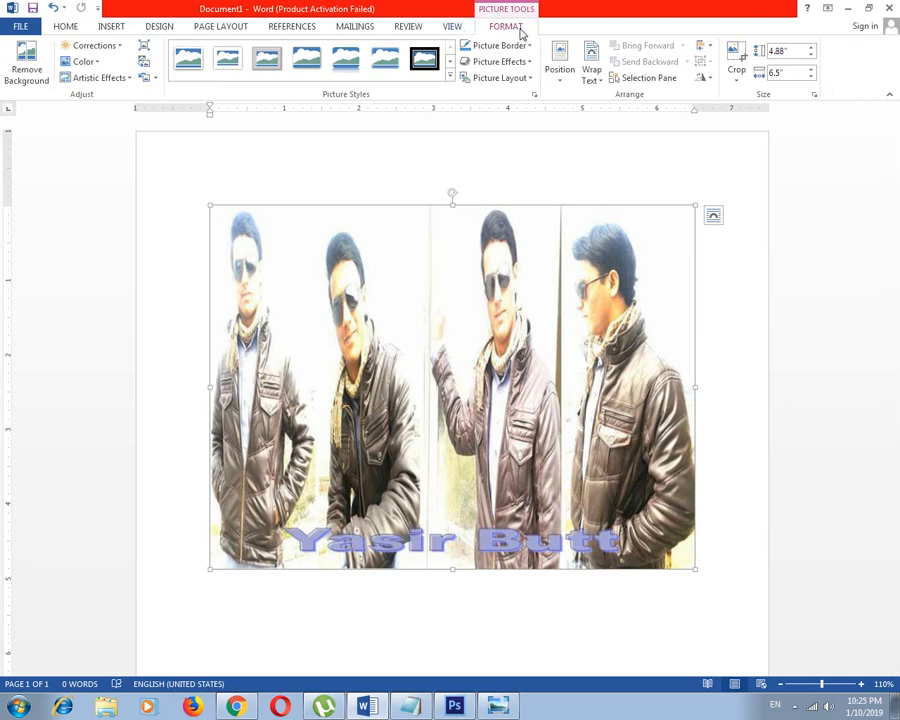
pyautogui.click(594, 76)
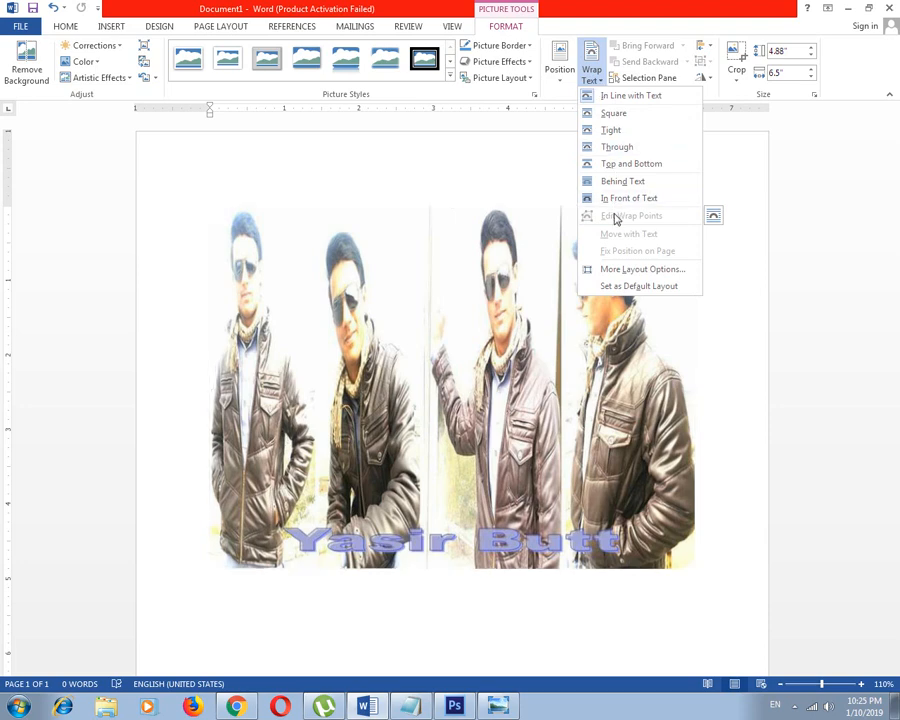
pyautogui.click(626, 199)
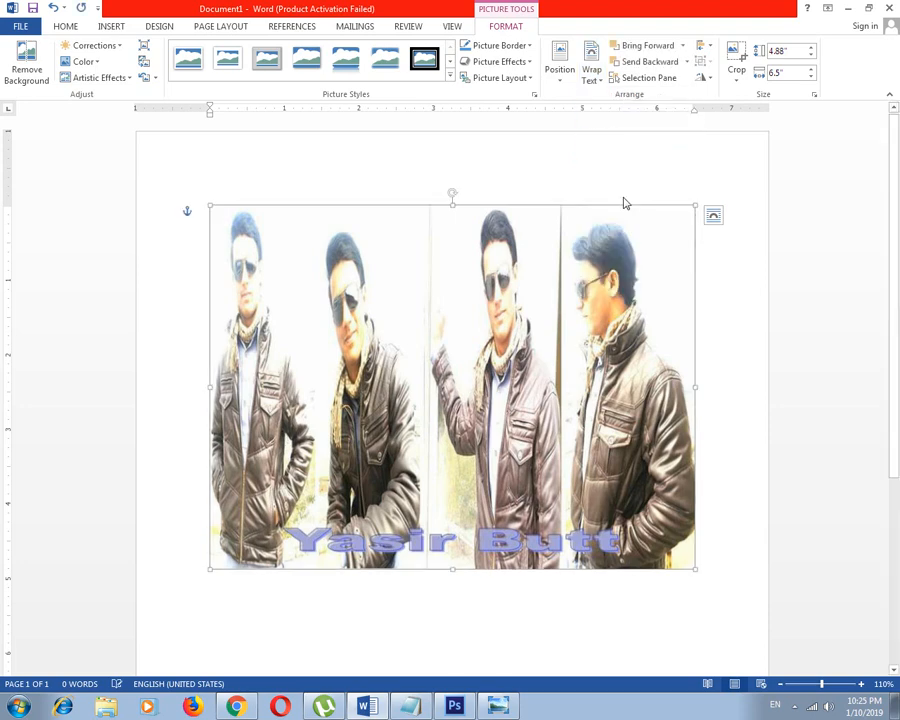
# Shrink the picture to about 2.71 by 3.61 inches, reposition it, and delete it from the page
pyautogui.moveTo(697, 207); pyautogui.dragTo(482, 366)
pyautogui.moveTo(388, 426); pyautogui.dragTo(407, 374)
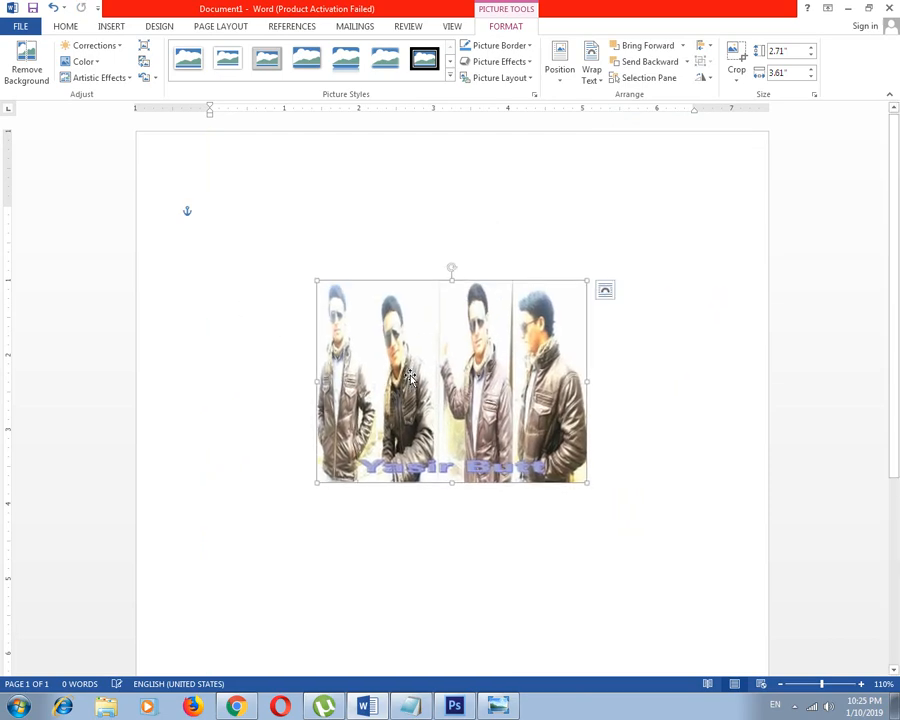
pyautogui.press('Delete')
# Insert the picture of four standing poses in leather jackets from the pic folder and shrink it to about 2.81 by 3.75 inches
pyautogui.click(112, 27)
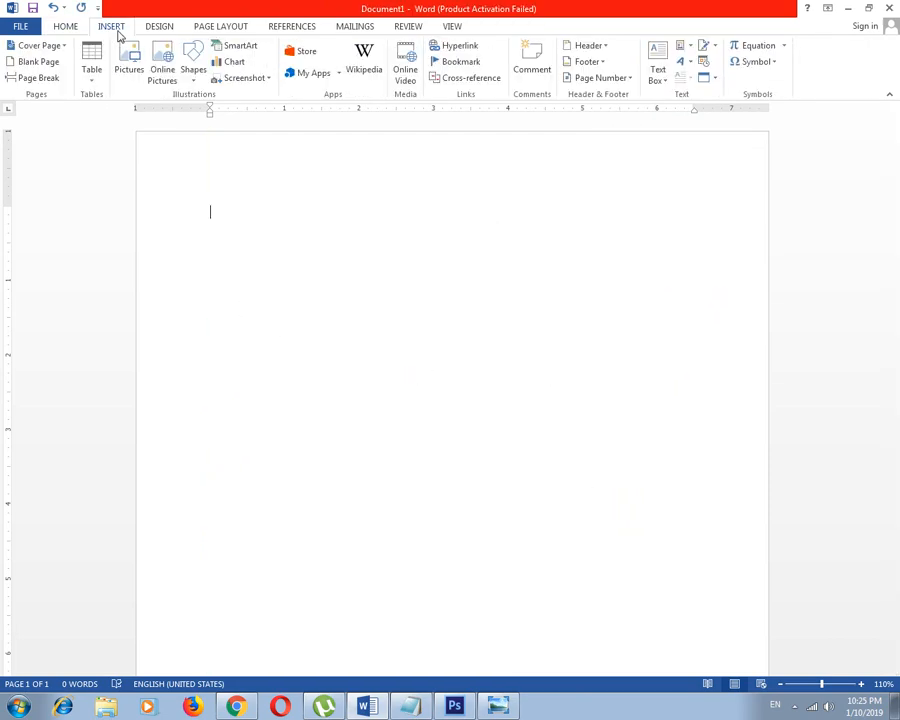
pyautogui.click(129, 62)
pyautogui.doubleClick(376, 208)
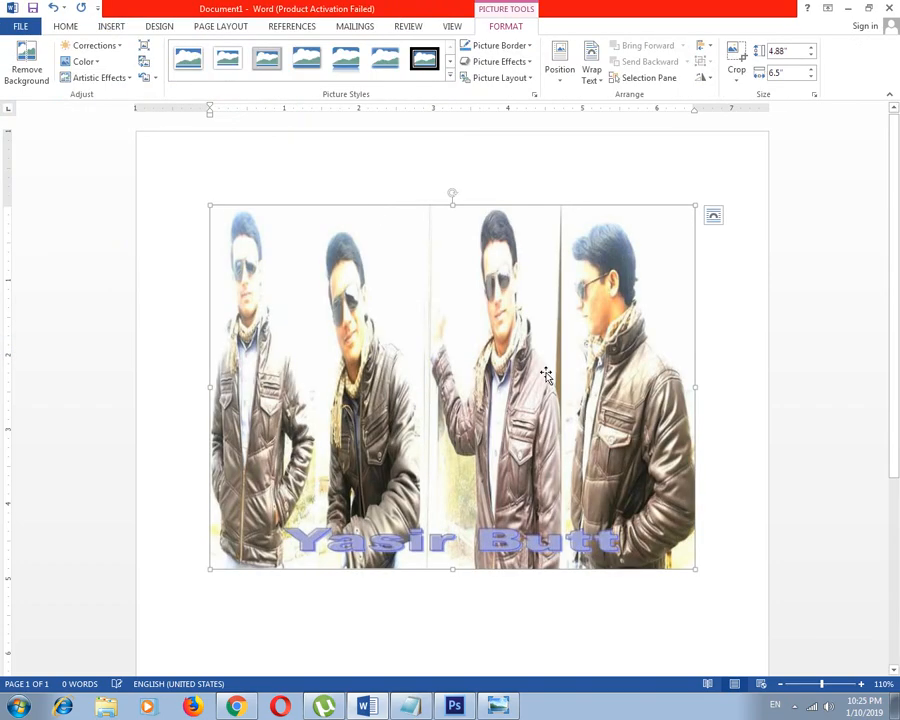
pyautogui.moveTo(692, 207); pyautogui.dragTo(488, 360)
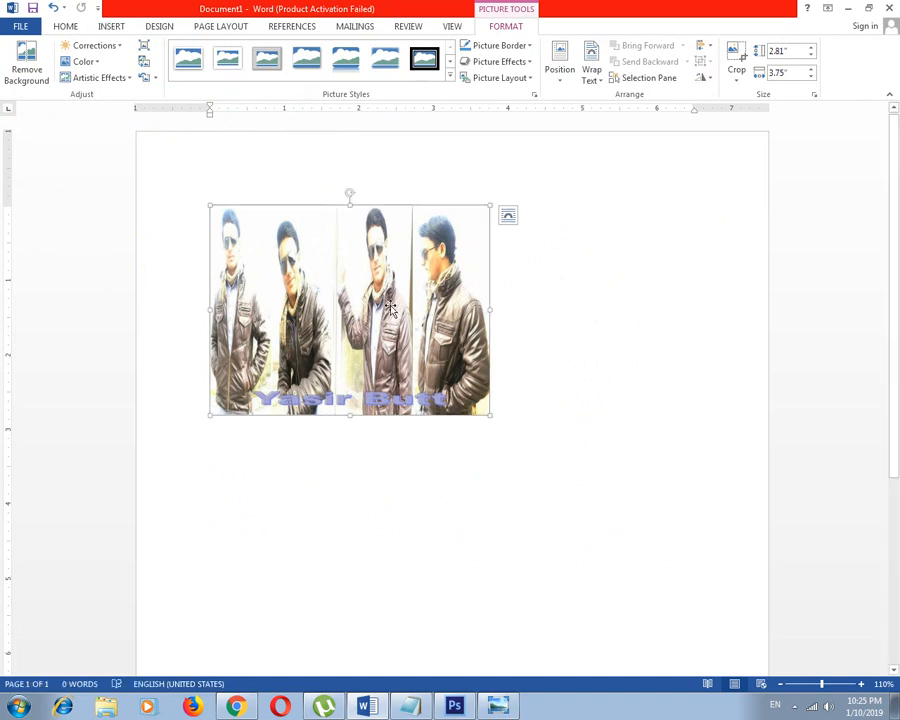
# Set the picture's text wrapping to In Front of Text and move it to the horizontal centre of the page at the upper margin
pyautogui.moveTo(323, 288); pyautogui.dragTo(500, 345)
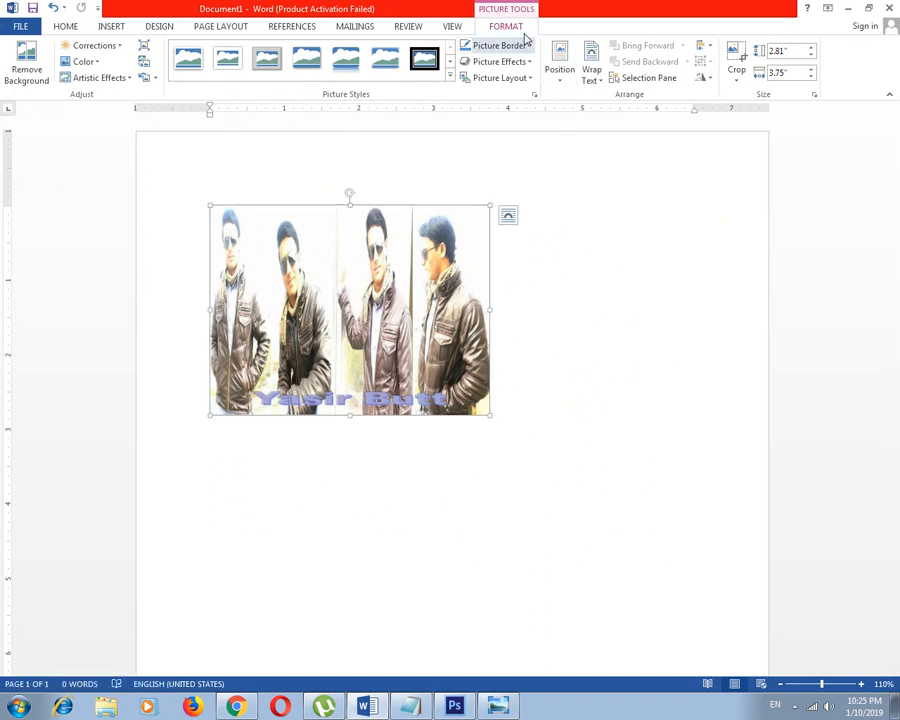
pyautogui.click(596, 77)
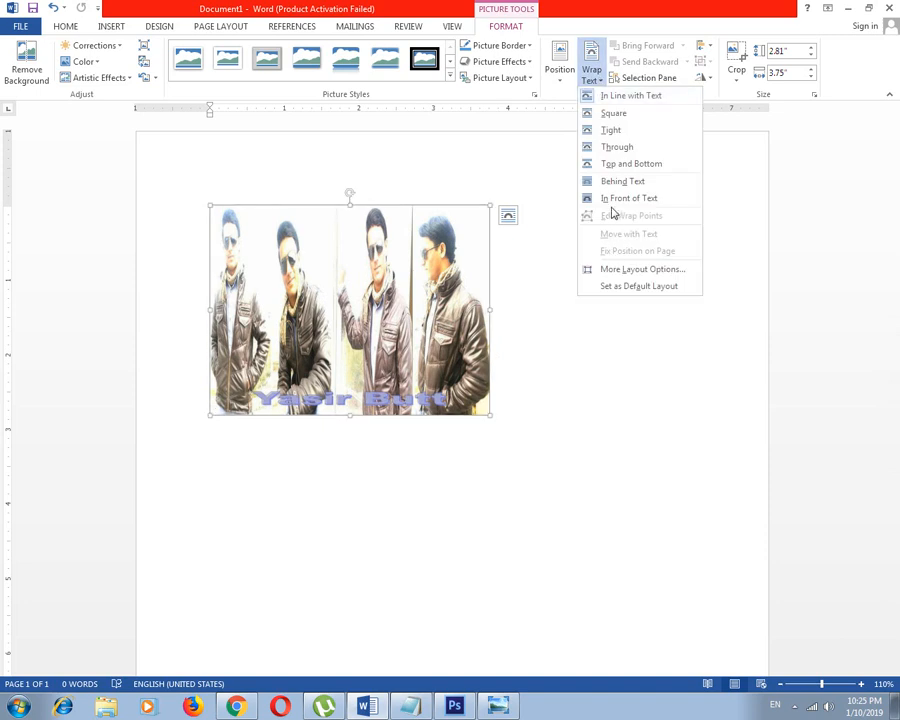
pyautogui.click(622, 198)
pyautogui.moveTo(300, 210); pyautogui.dragTo(510, 292)
pyautogui.moveTo(537, 254); pyautogui.dragTo(416, 221)
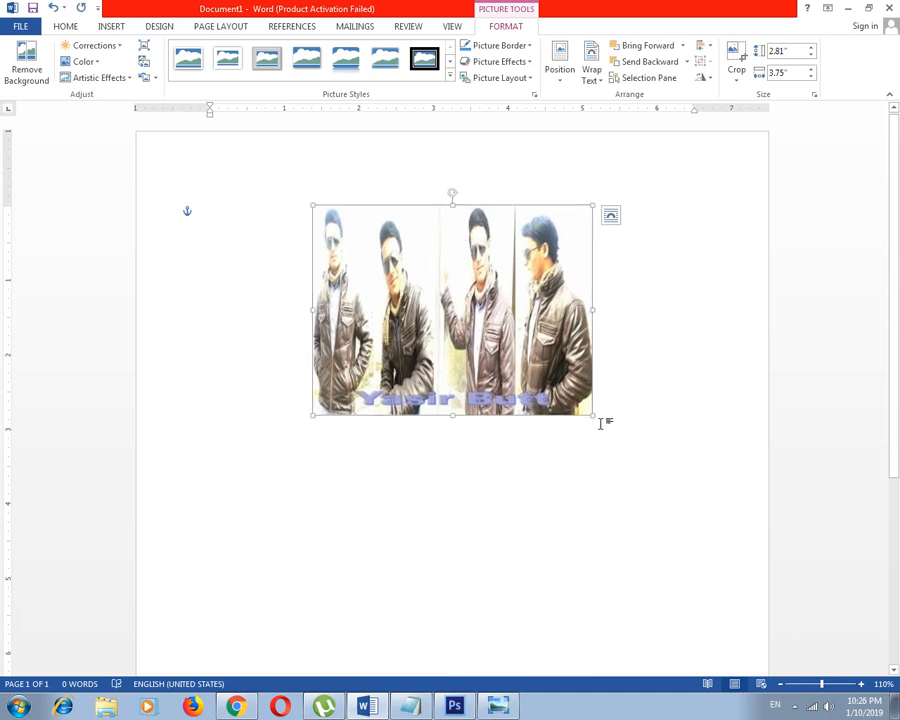
# Enlarge the picture proportionally to about 4.03 by 5.38 inches and move it lower on the page
pyautogui.moveTo(593, 416); pyautogui.dragTo(675, 478)
pyautogui.moveTo(533, 353); pyautogui.dragTo(461, 345)
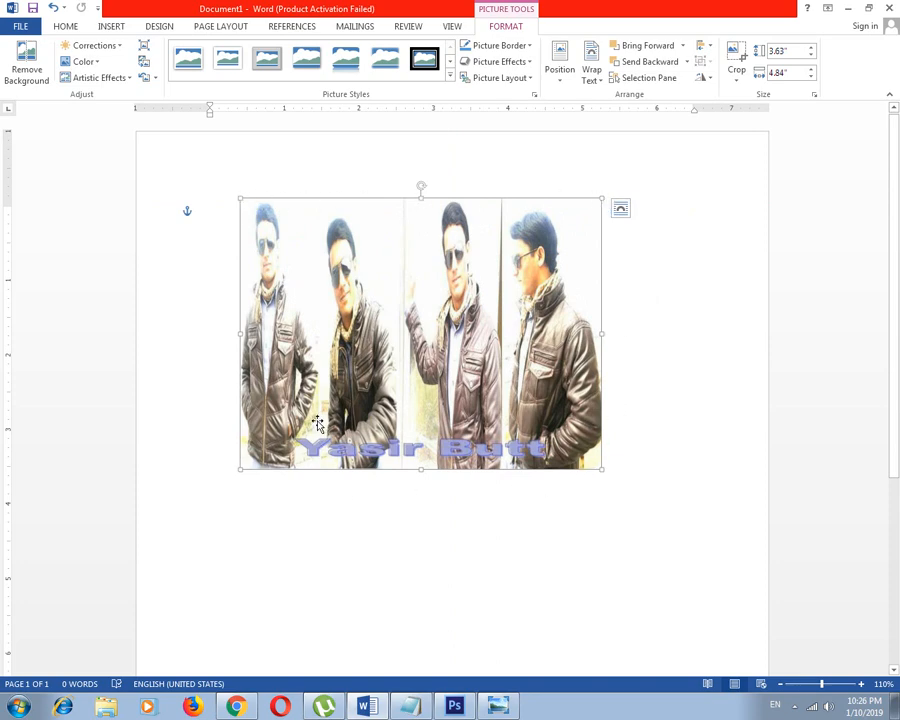
pyautogui.click(684, 299)
pyautogui.click(565, 288)
pyautogui.moveTo(601, 195); pyautogui.dragTo(643, 245)
pyautogui.moveTo(570, 219); pyautogui.dragTo(590, 313)
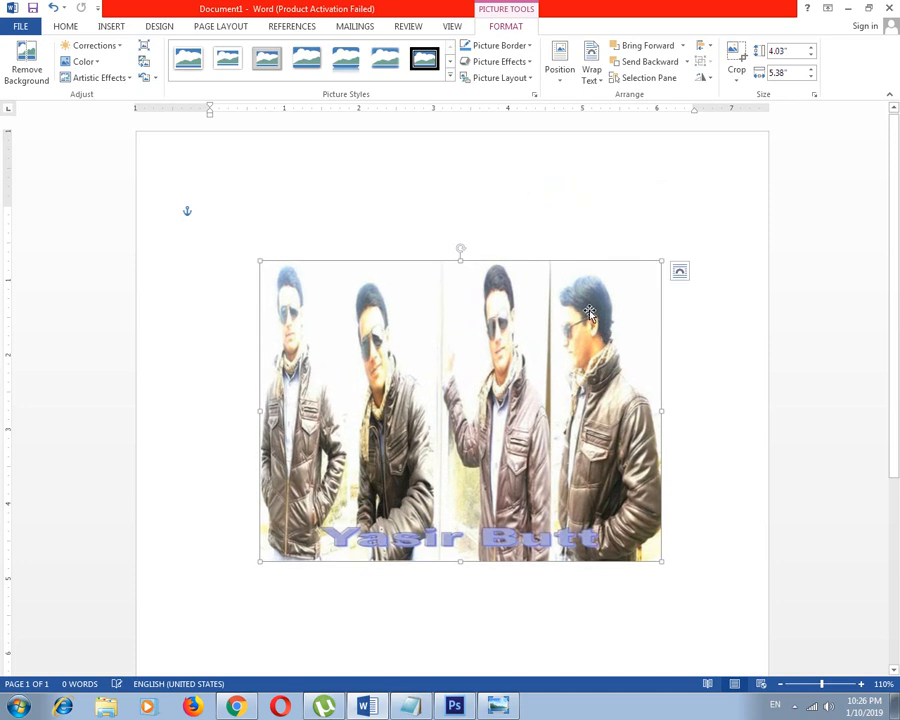
# Squeeze the picture to about 3.15 by 3.6 inches, enlarge it to about 4.22 by 4.84 inches, and move it up to the upper margin
pyautogui.moveTo(459, 259); pyautogui.dragTo(462, 327)
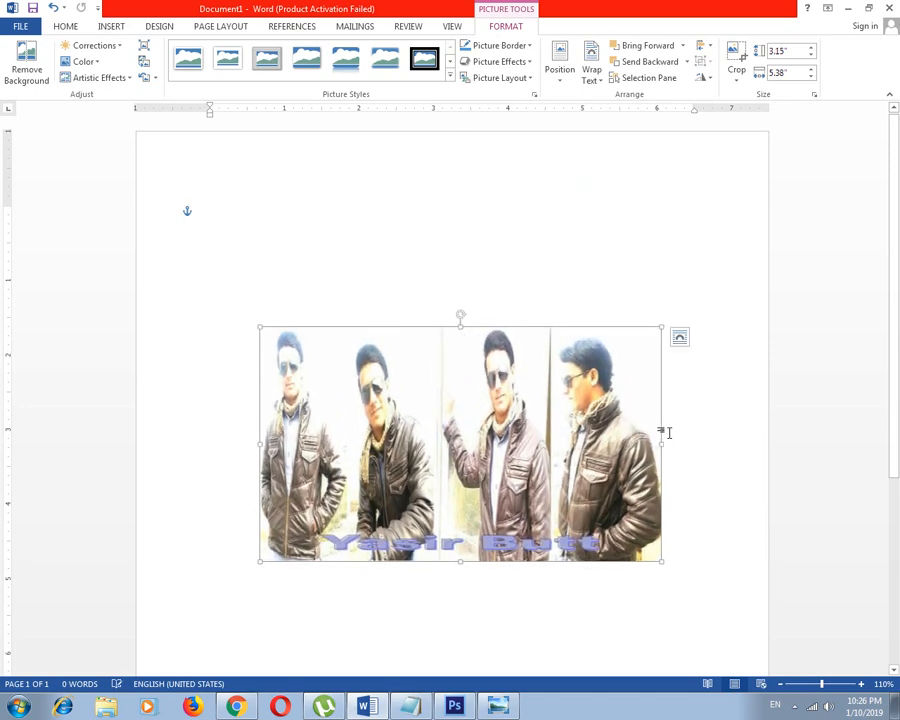
pyautogui.moveTo(661, 442); pyautogui.dragTo(527, 444)
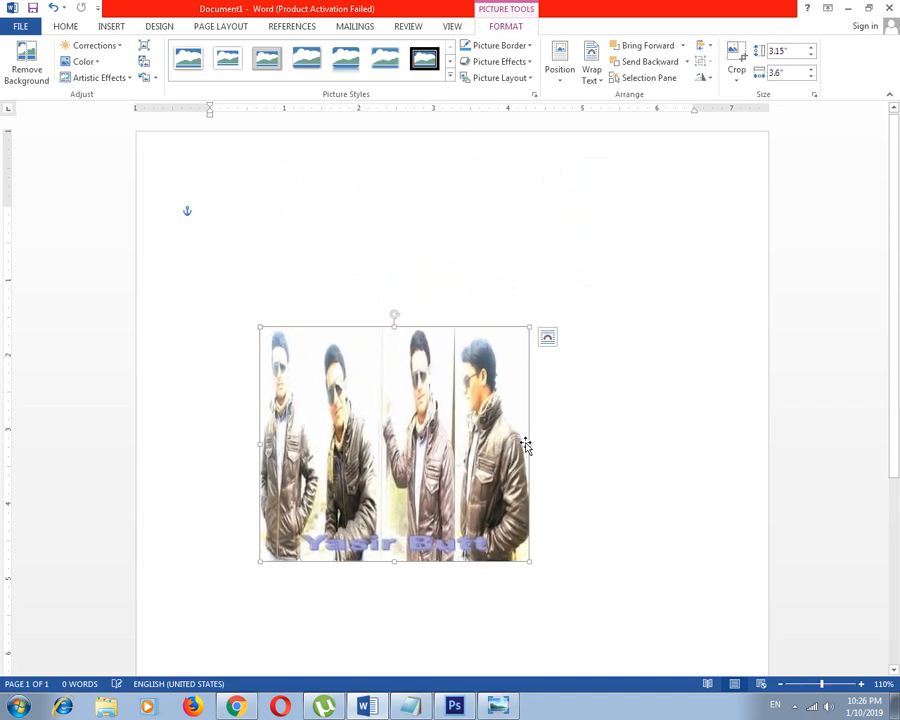
pyautogui.moveTo(528, 324); pyautogui.dragTo(623, 243)
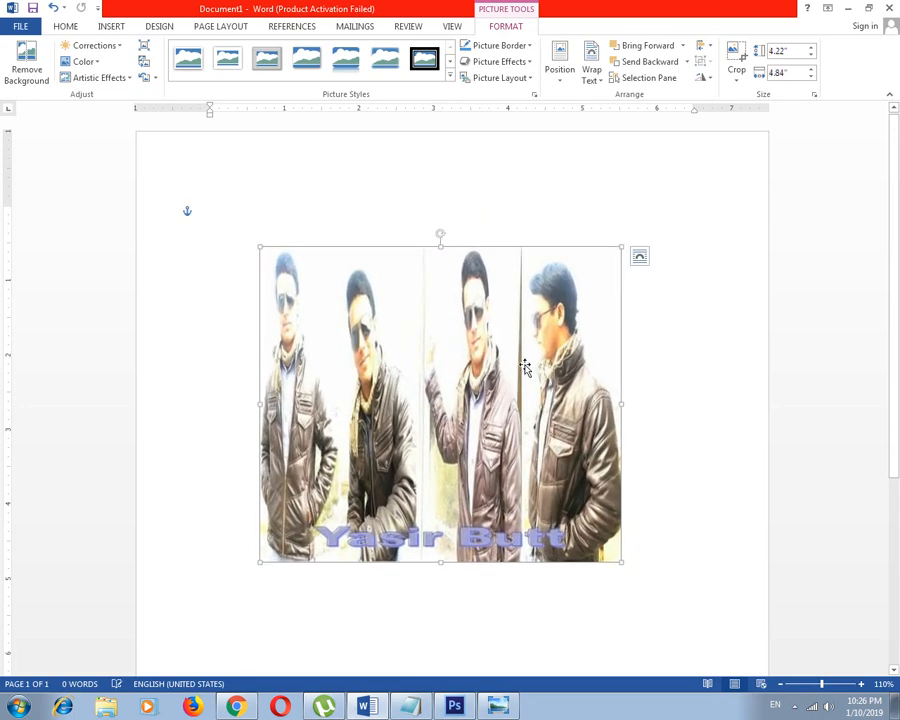
pyautogui.moveTo(527, 368); pyautogui.dragTo(478, 340)
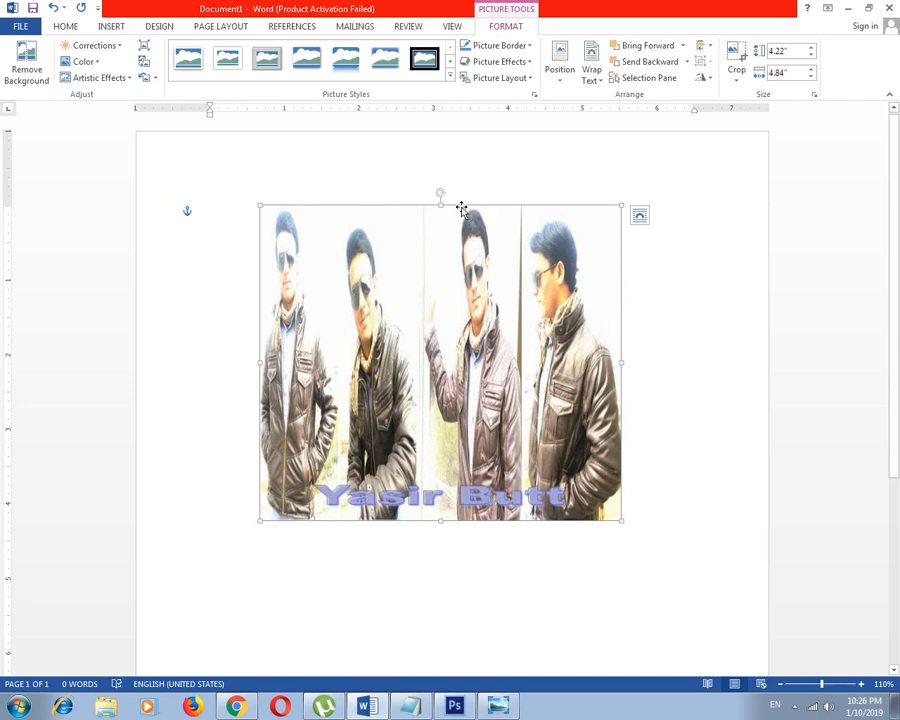
# Try rotating the picture freehand with its rotation handle, undoing the clockwise turn and leaving it upright
pyautogui.moveTo(439, 195); pyautogui.dragTo(508, 332)
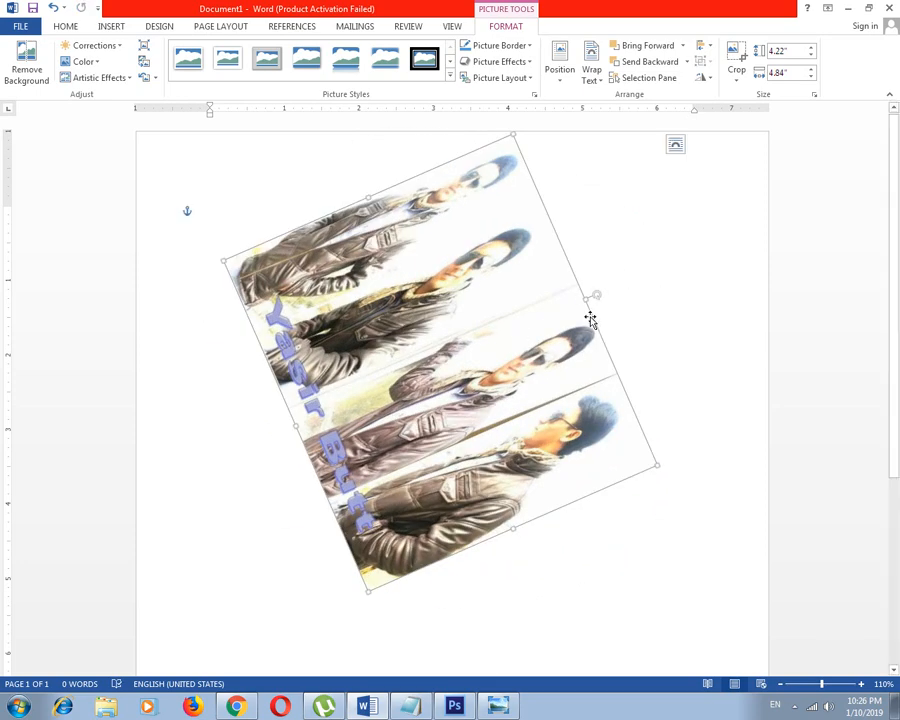
pyautogui.hotkey('ctrl', 'z')
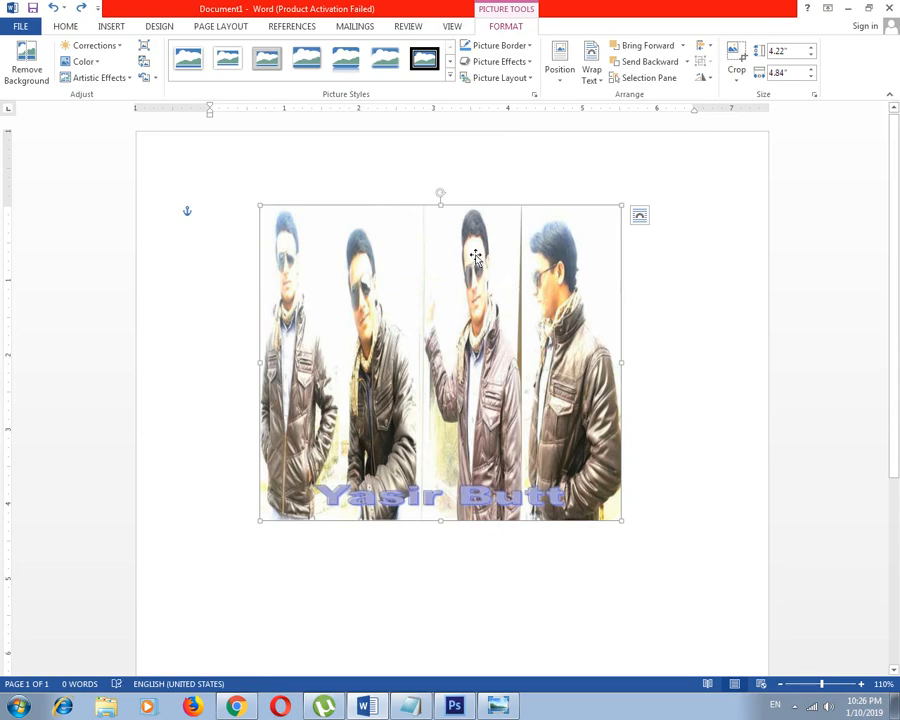
pyautogui.moveTo(440, 193); pyautogui.dragTo(440, 231)
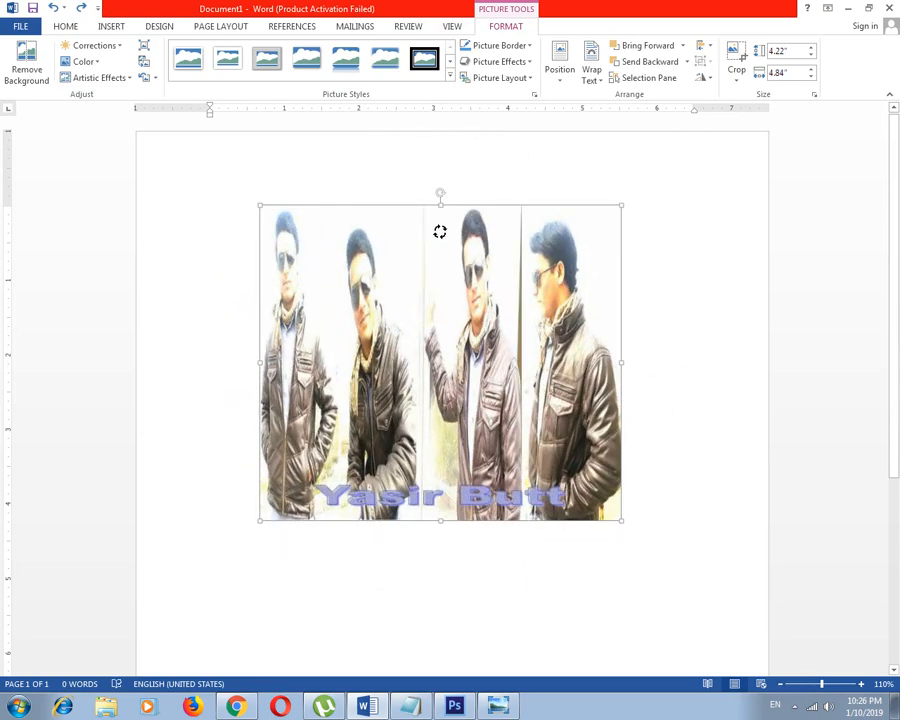
pyautogui.click(668, 288)
# Remove the picture's background using the automatic selection and move the picture up toward the page's upper edge
pyautogui.click(478, 341)
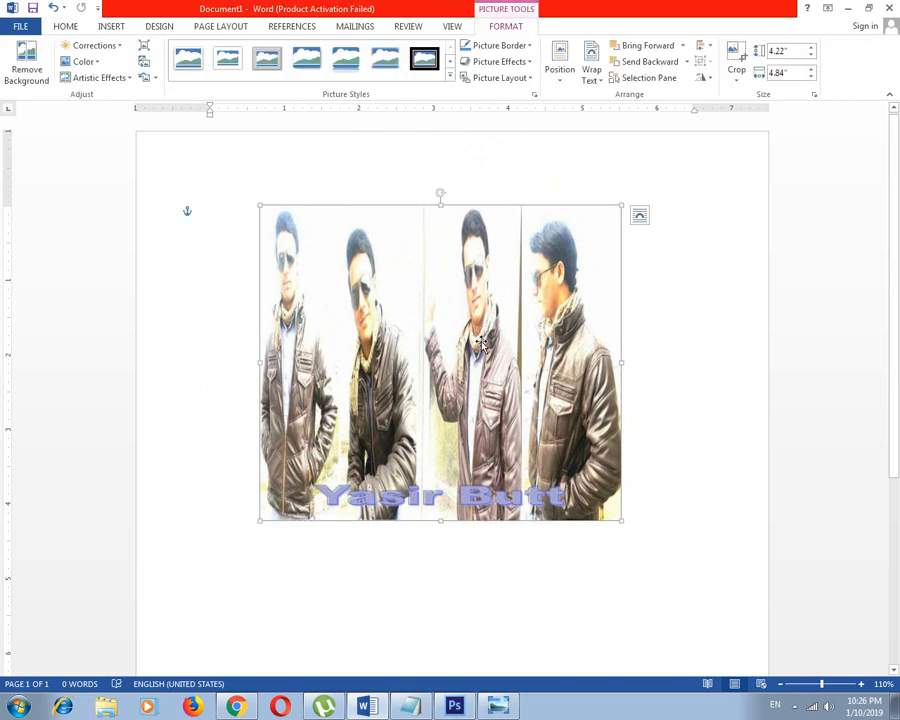
pyautogui.click(699, 323)
pyautogui.click(412, 303)
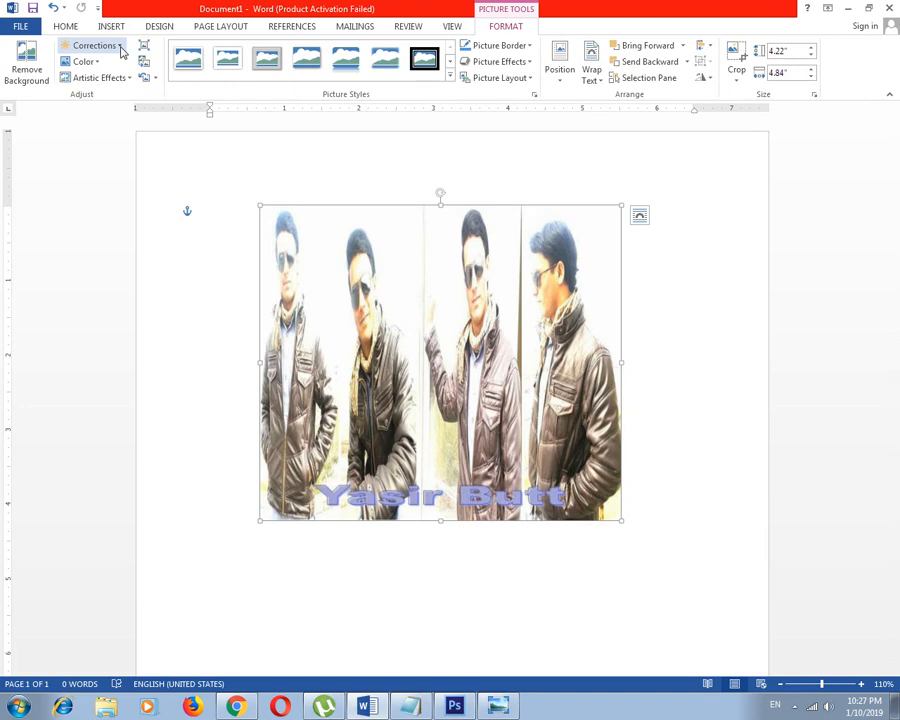
pyautogui.click(25, 86)
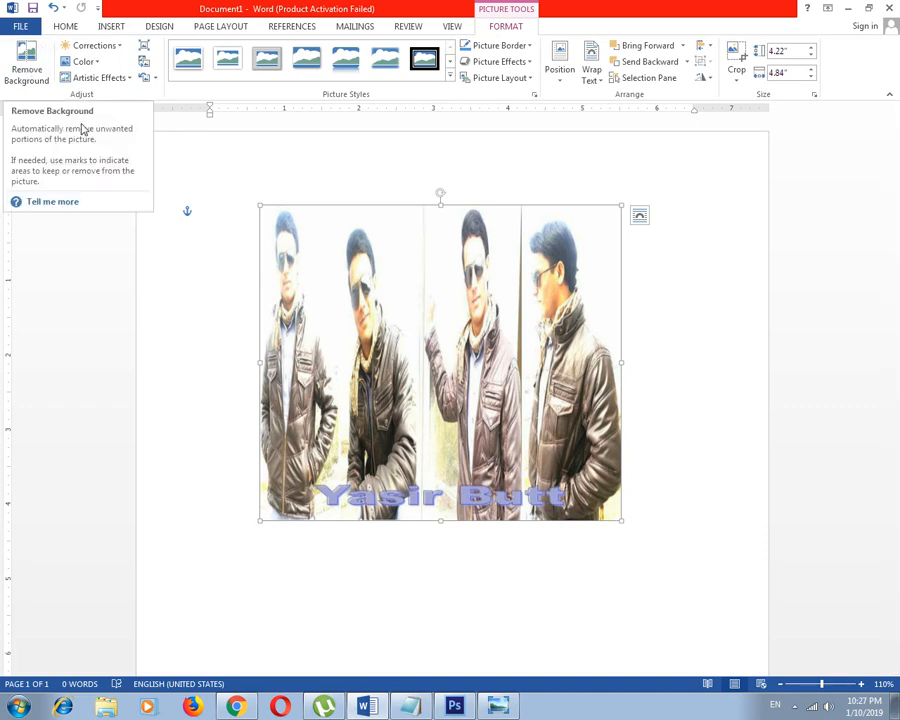
pyautogui.click(32, 57)
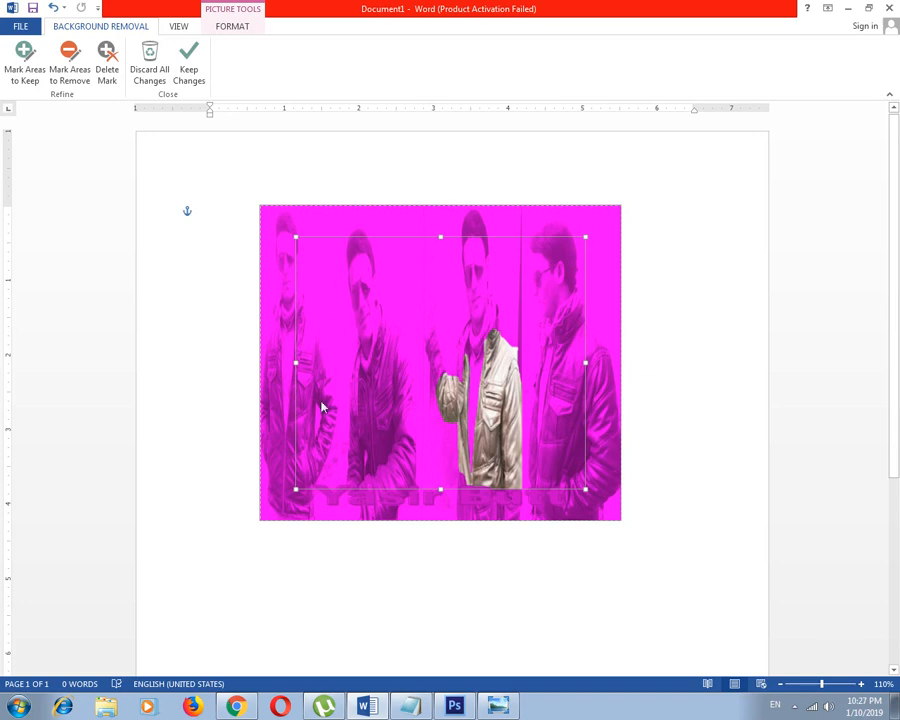
pyautogui.click(731, 481)
pyautogui.click(500, 441)
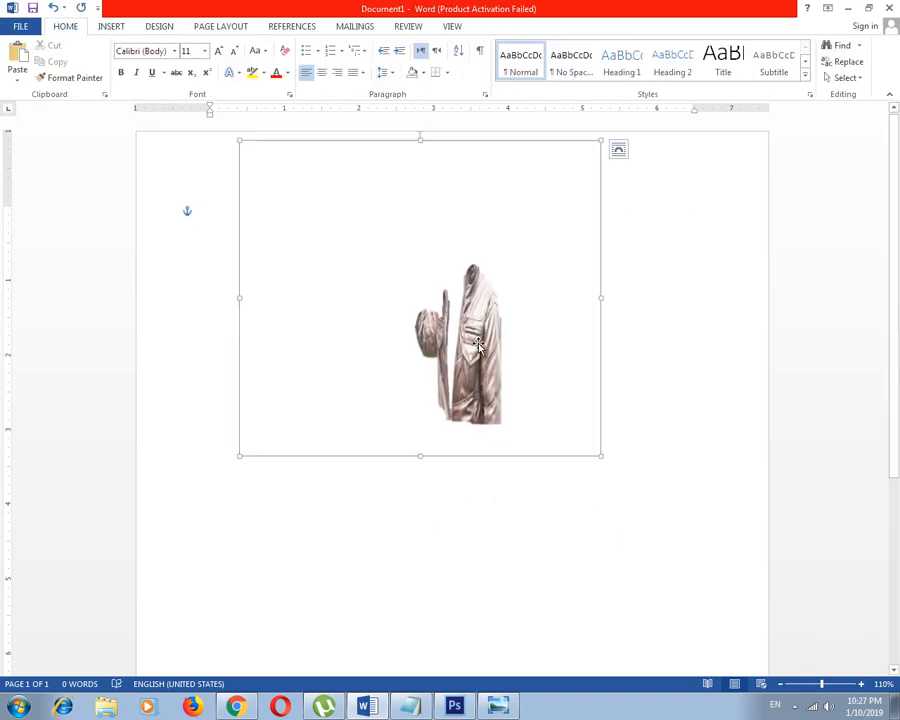
pyautogui.moveTo(500, 441); pyautogui.dragTo(502, 444)
# Undo the picture's move and its background removal
pyautogui.hotkey('ctrl', 'z')
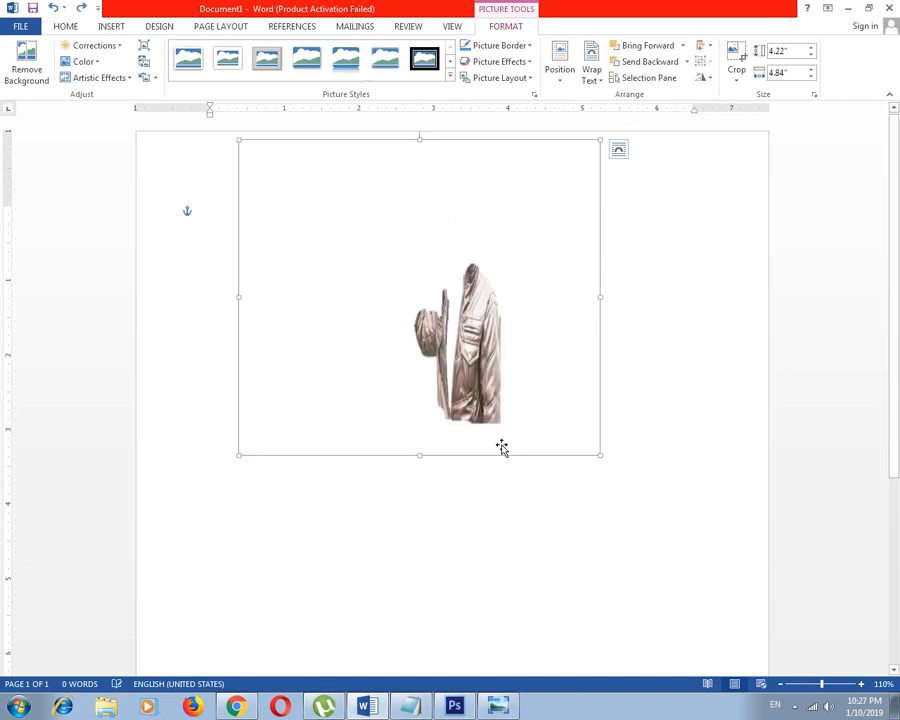
pyautogui.hotkey('ctrl', 'y')
pyautogui.hotkey('ctrl', 'z')
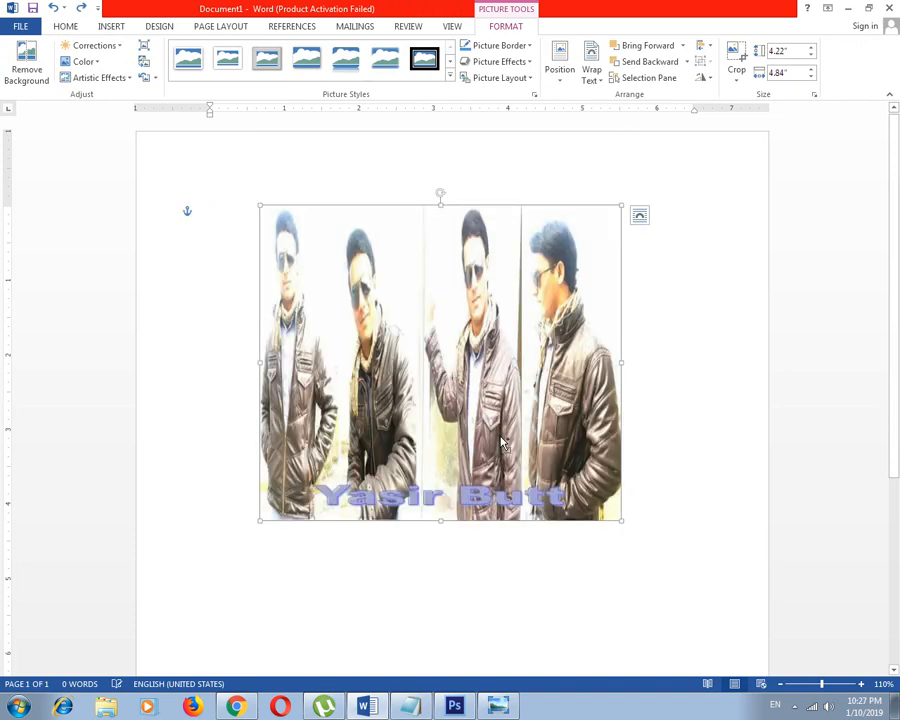
# Reselect the picture and apply a correction preset with slightly higher brightness and slightly lower contrast
pyautogui.click(664, 347)
pyautogui.click(503, 355)
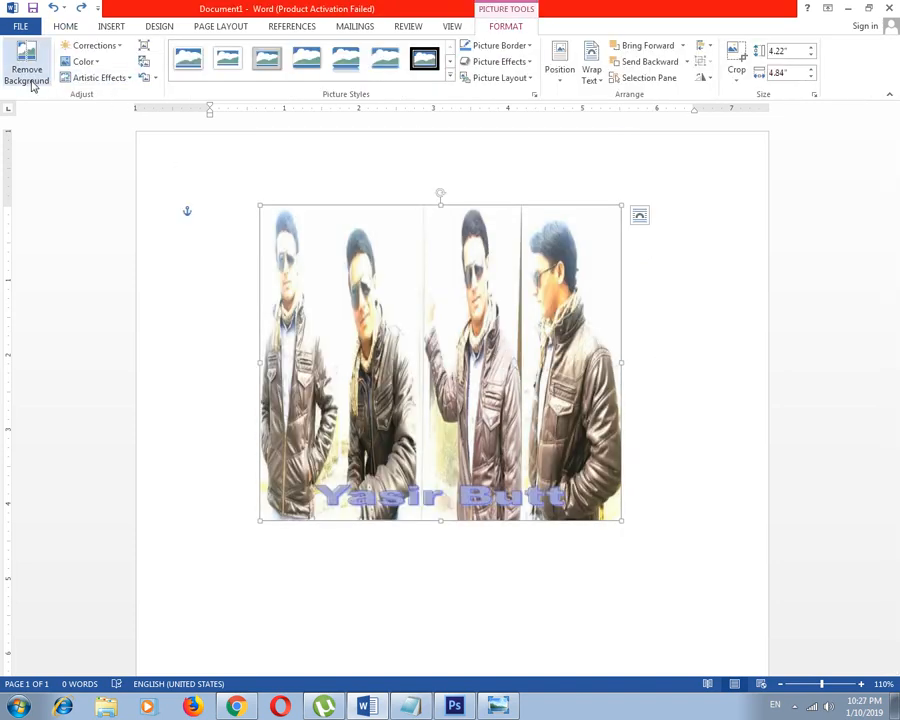
pyautogui.click(121, 51)
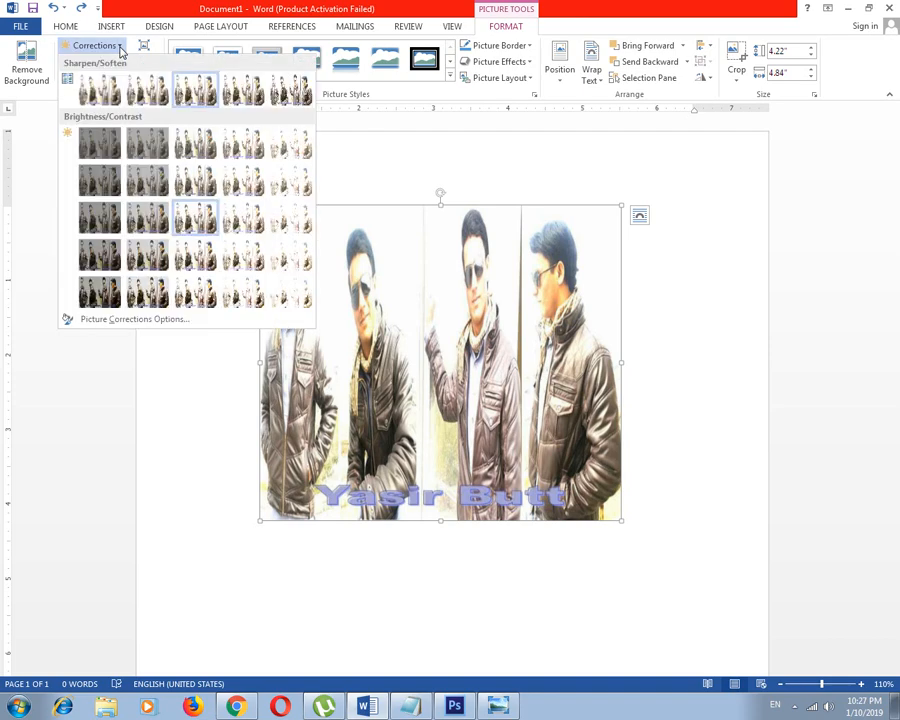
pyautogui.click(503, 27)
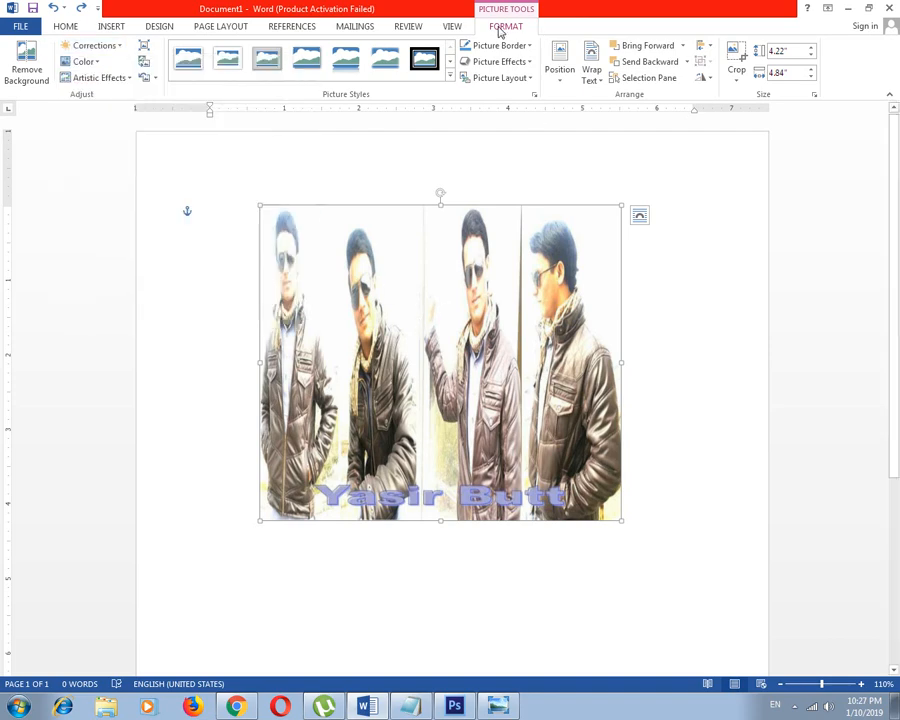
pyautogui.click(119, 51)
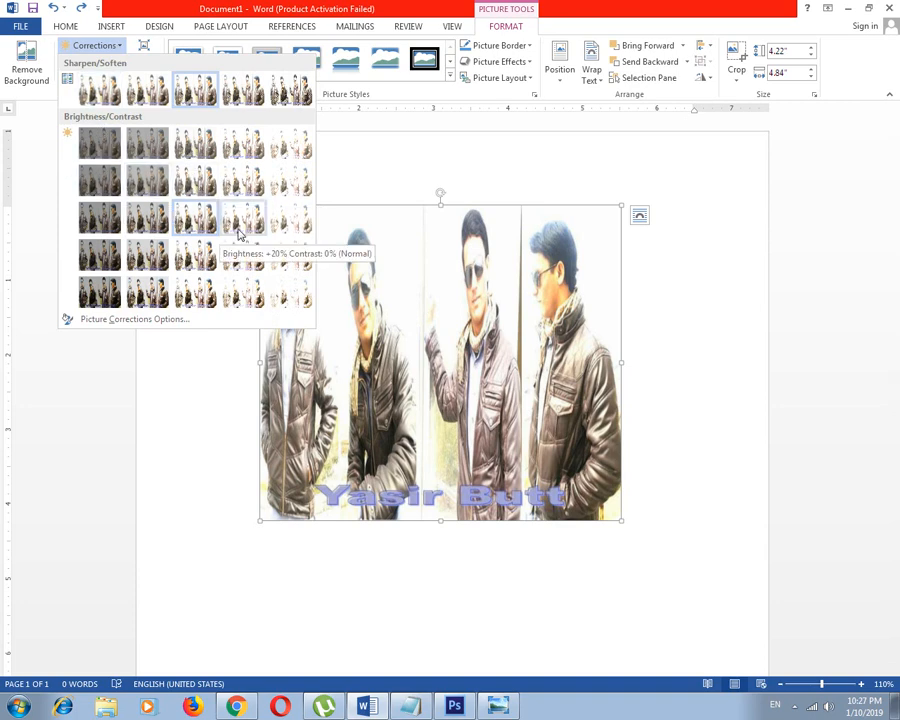
pyautogui.click(245, 184)
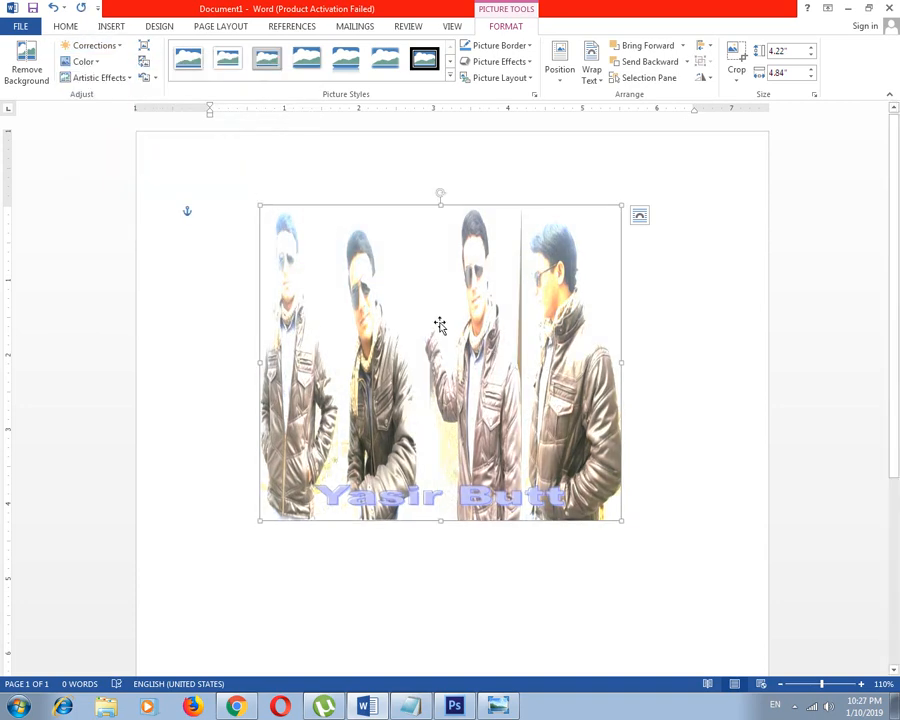
# Try the darkest low-contrast and a very bright correction preset on the picture, ending with normal brightness at the highest contrast
pyautogui.click(94, 46)
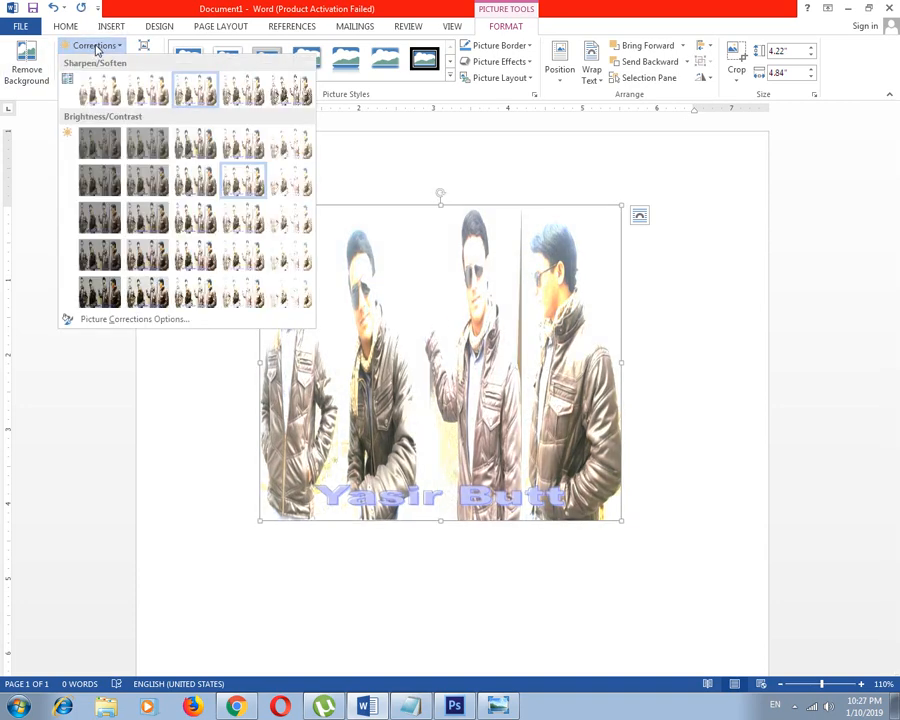
pyautogui.click(107, 178)
pyautogui.click(94, 46)
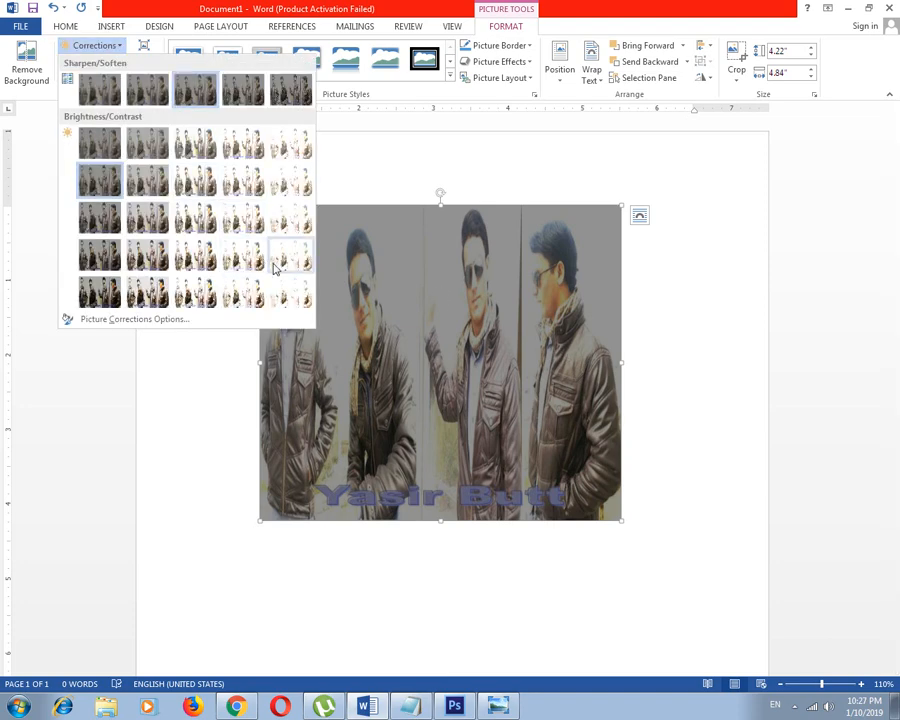
pyautogui.click(289, 255)
pyautogui.click(105, 47)
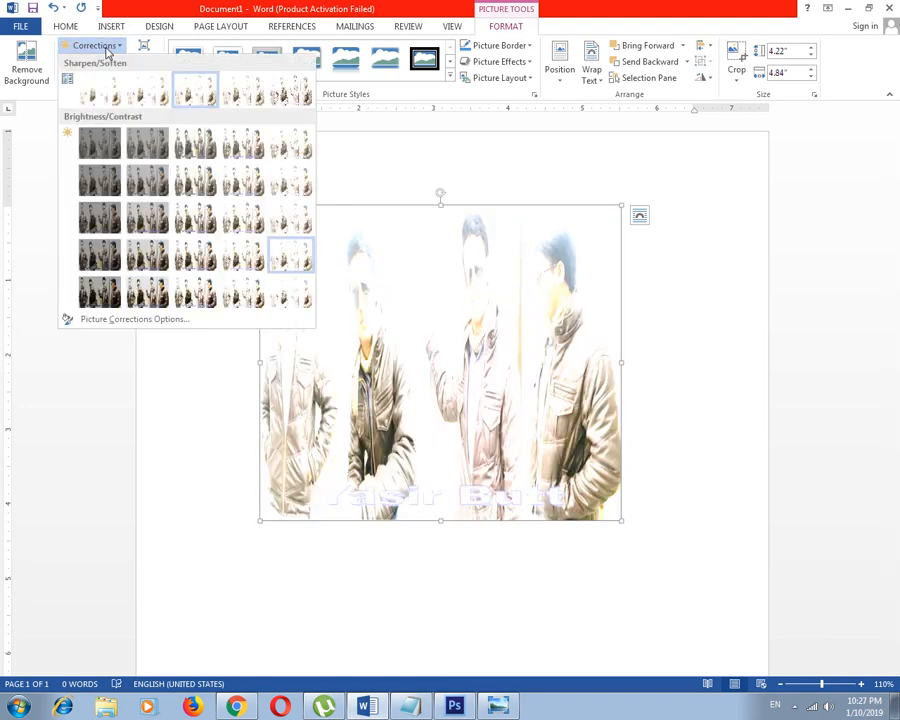
pyautogui.click(212, 291)
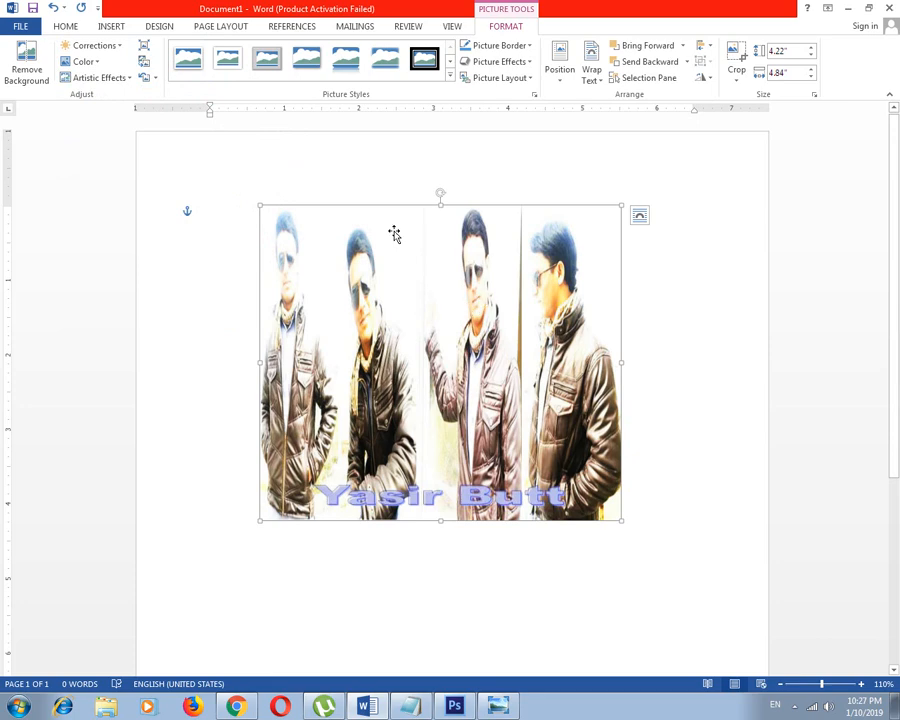
# Apply the strongest sharpening preset to the picture, leaving picture compression unapplied
pyautogui.click(94, 46)
pyautogui.click(288, 93)
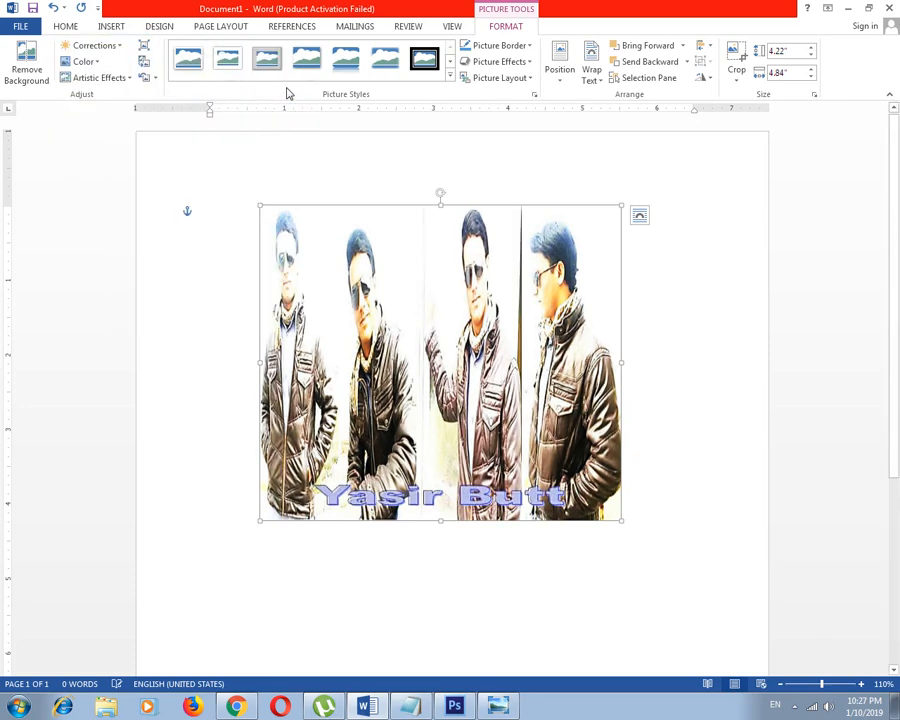
pyautogui.click(145, 61)
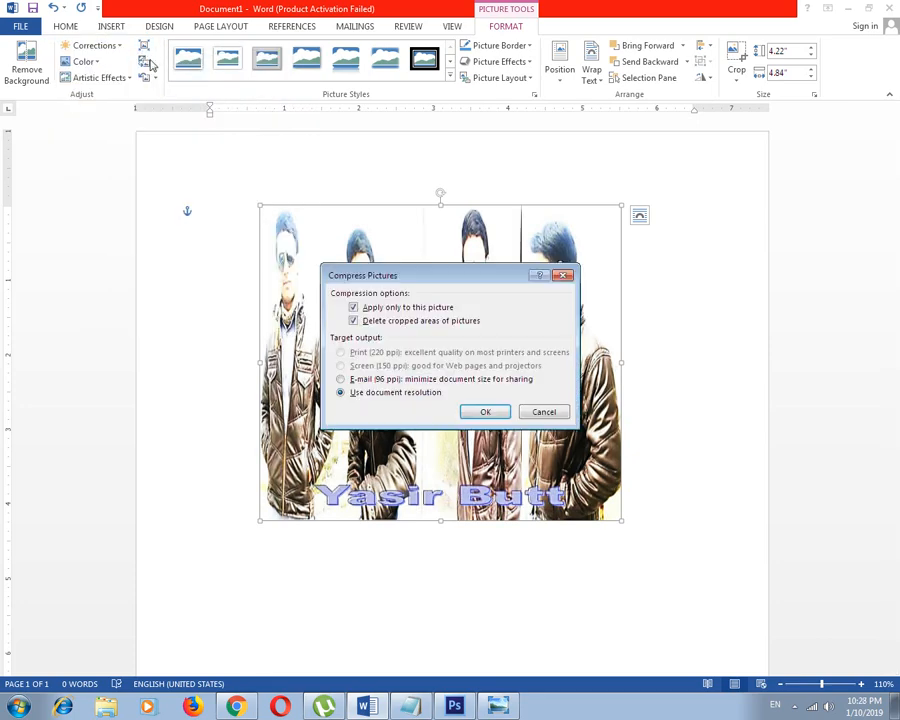
pyautogui.click(544, 416)
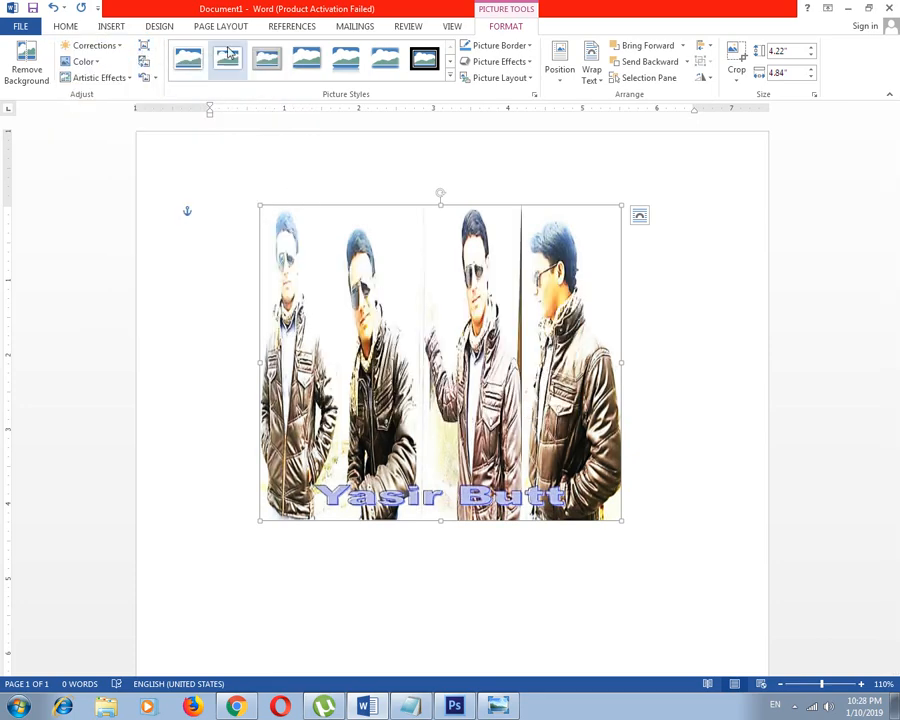
# Try two darker high-contrast presets and a brighter low-contrast one, settling on Brightness: +20% Contrast: 0% (Normal)
pyautogui.click(120, 47)
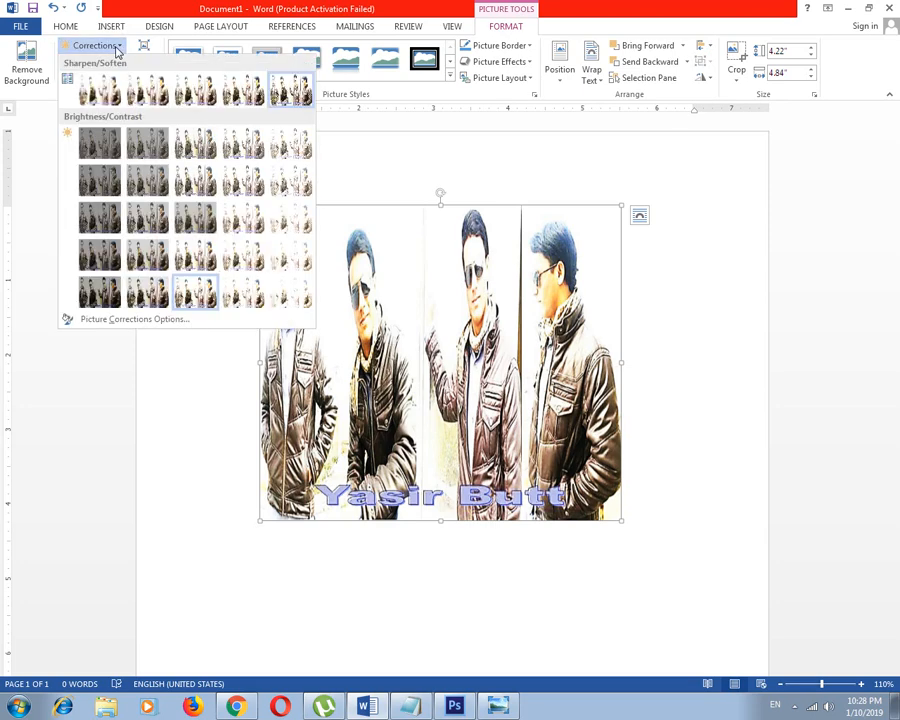
pyautogui.click(147, 290)
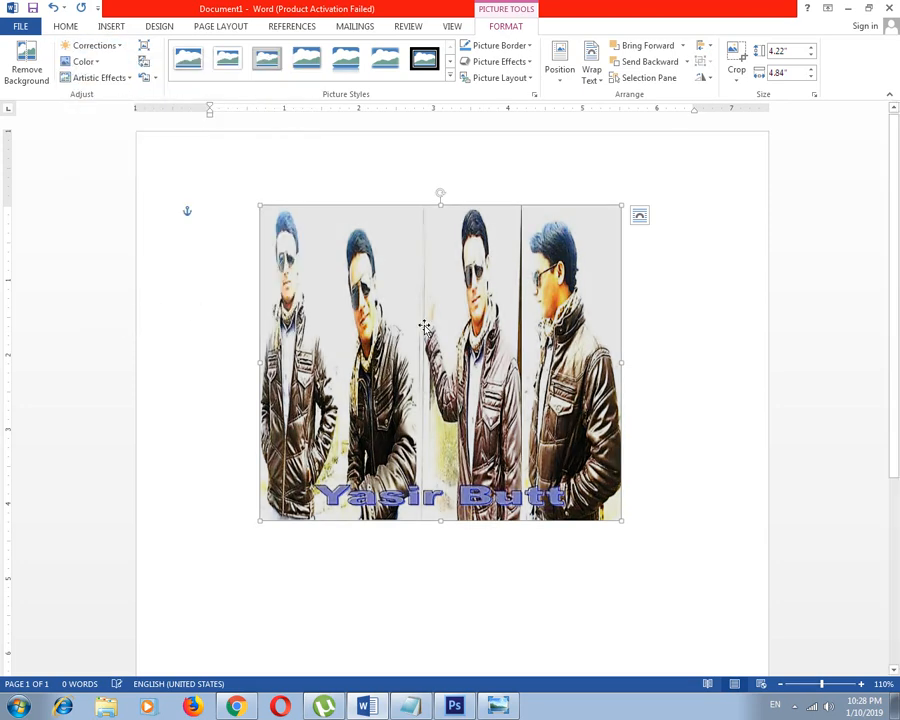
pyautogui.click(95, 45)
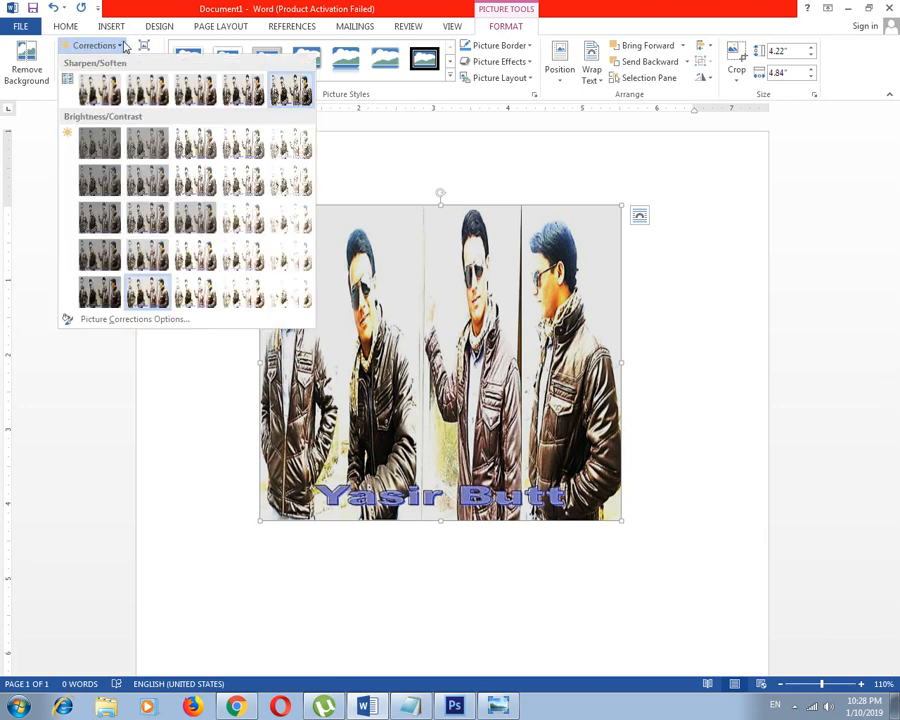
pyautogui.click(150, 265)
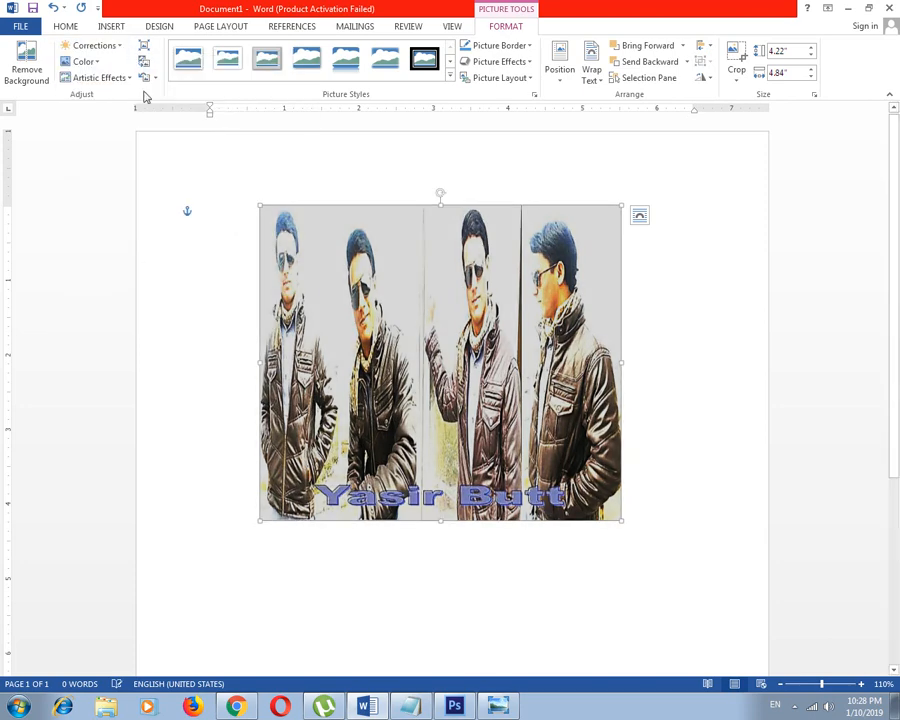
pyautogui.click(123, 46)
pyautogui.click(245, 145)
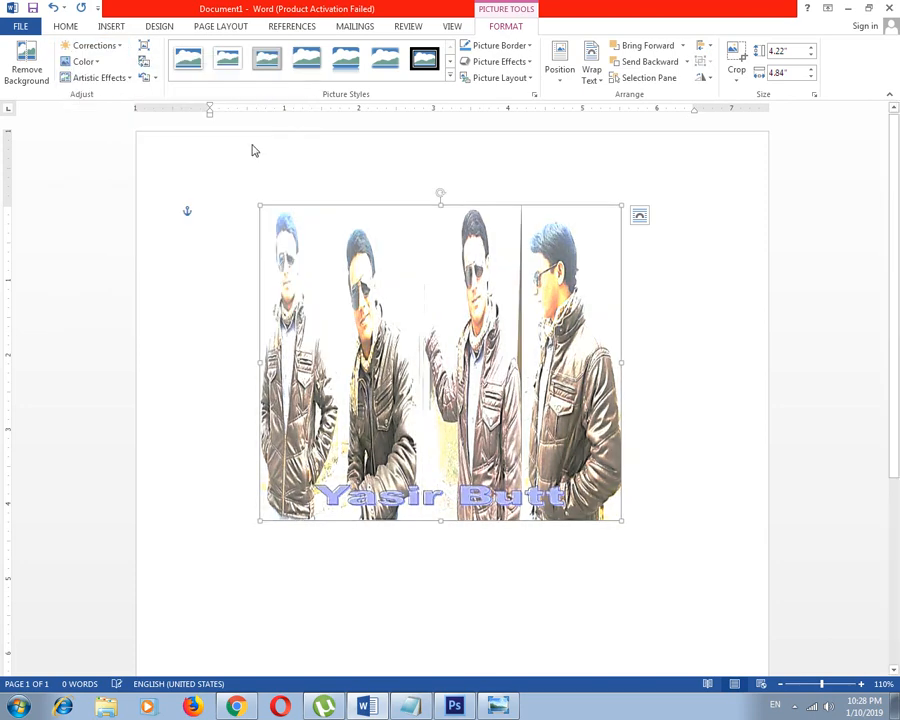
pyautogui.click(88, 45)
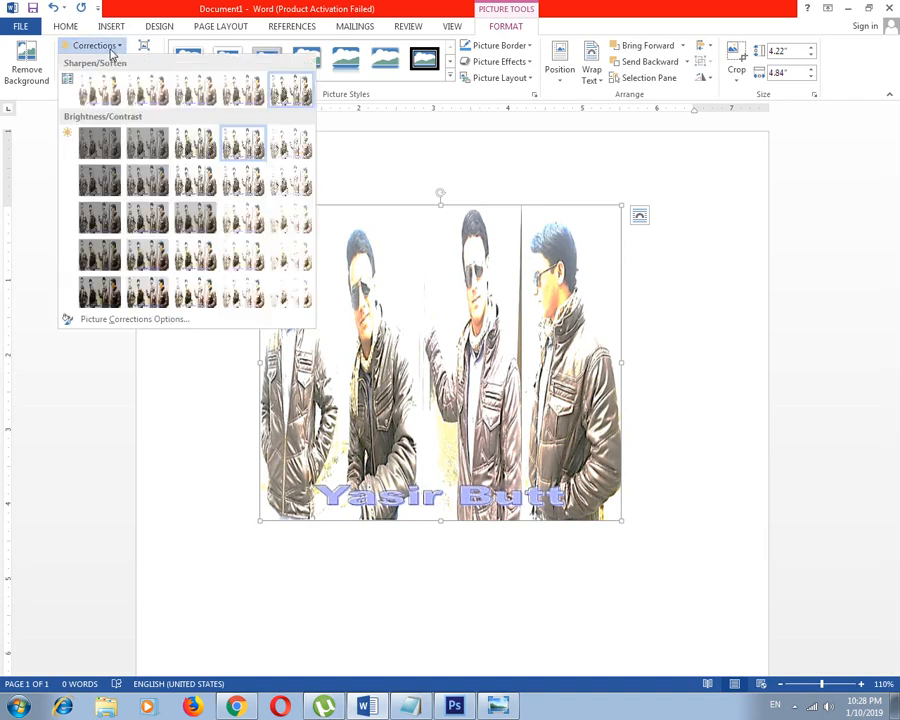
pyautogui.click(252, 226)
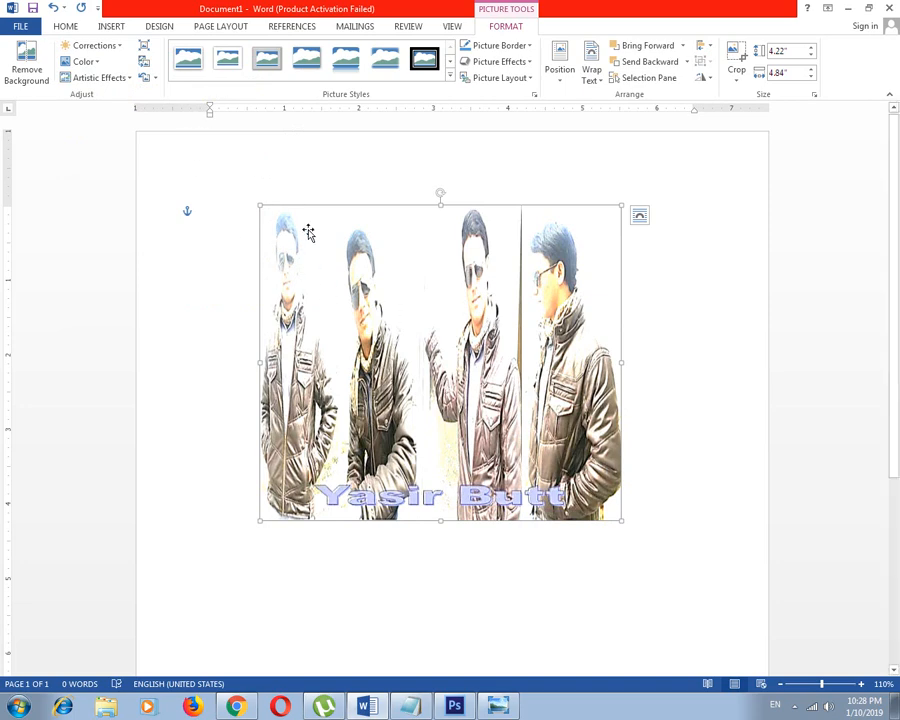
# Apply the highest color saturation preset to the picture and try light blue and light orange recolor presets
pyautogui.click(86, 62)
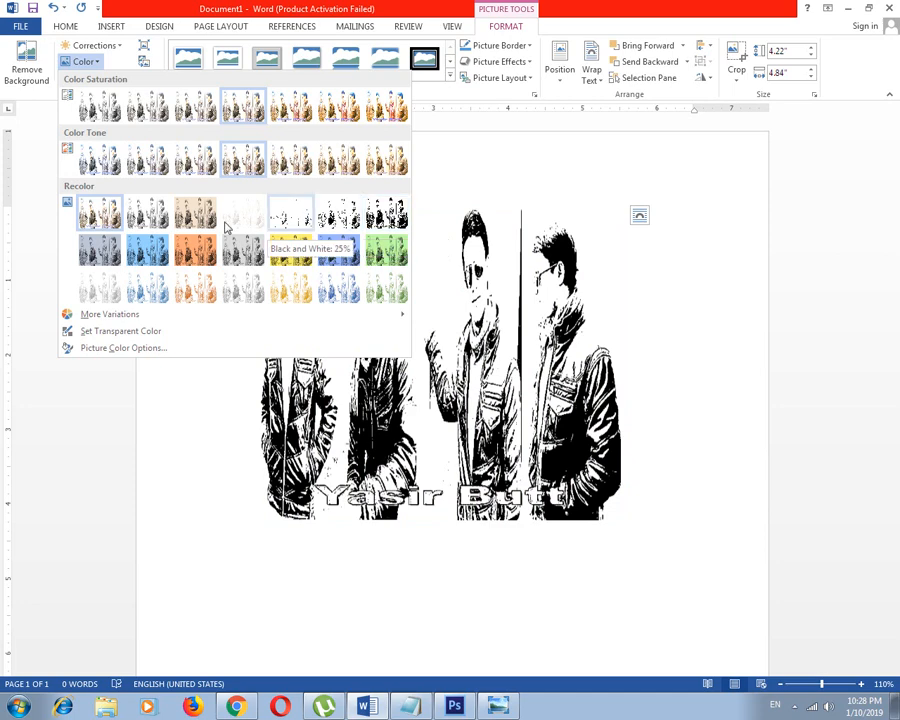
pyautogui.click(390, 112)
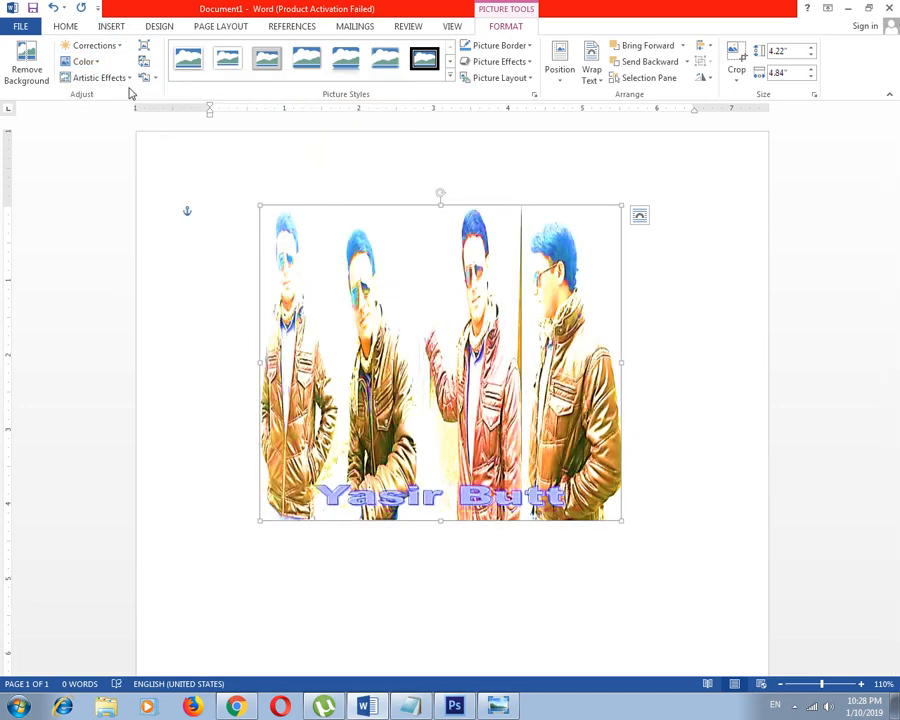
pyautogui.click(82, 61)
pyautogui.click(236, 206)
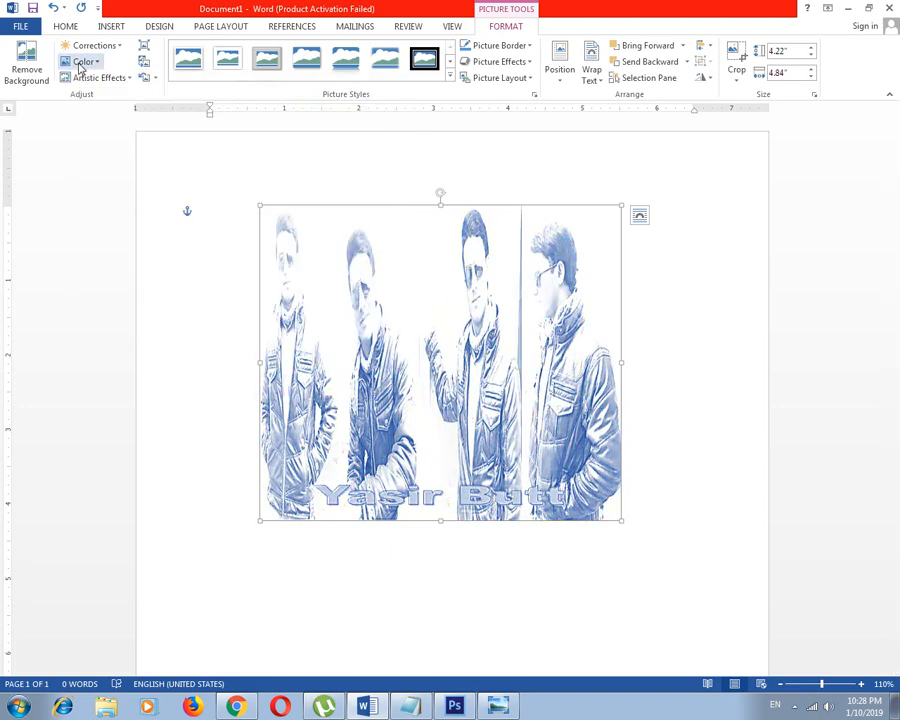
pyautogui.click(82, 61)
pyautogui.click(145, 210)
# Recolor the picture with a dark orange theme color variation and try making its plain background color transparent
pyautogui.click(82, 61)
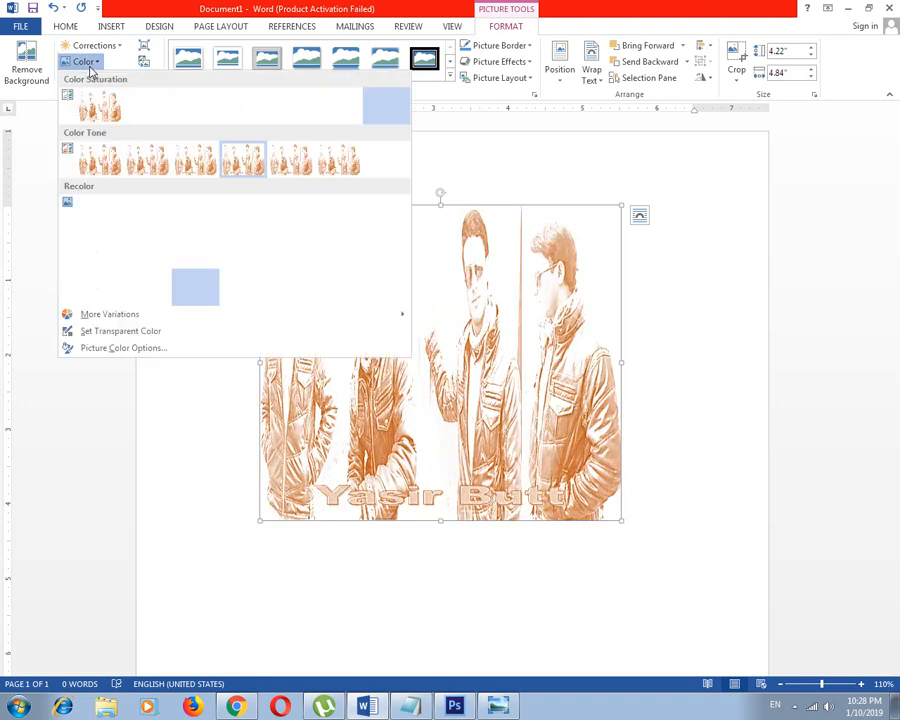
pyautogui.moveTo(116, 318)
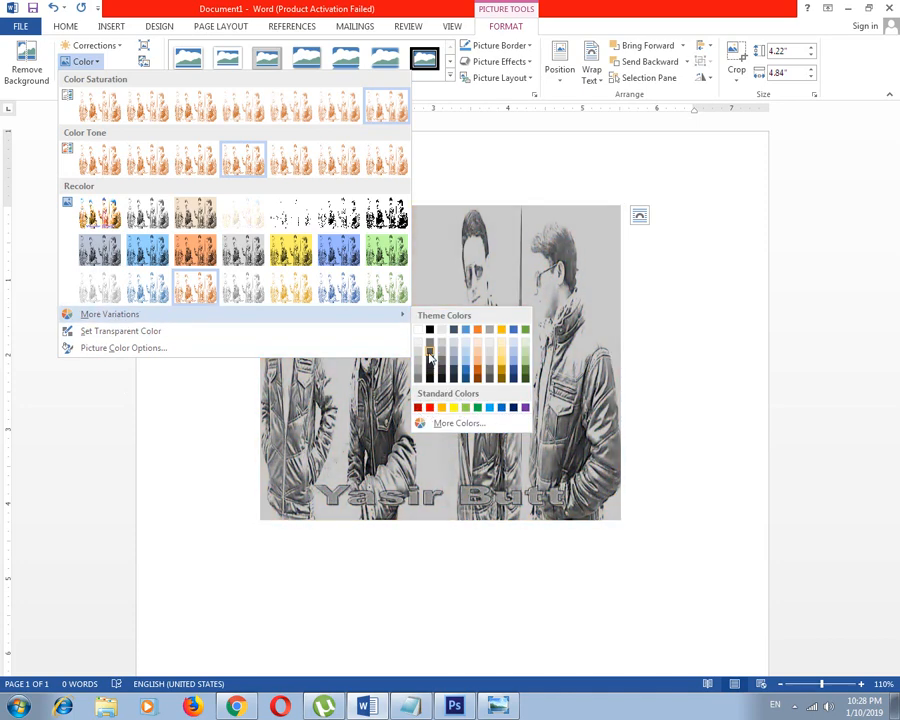
pyautogui.click(481, 376)
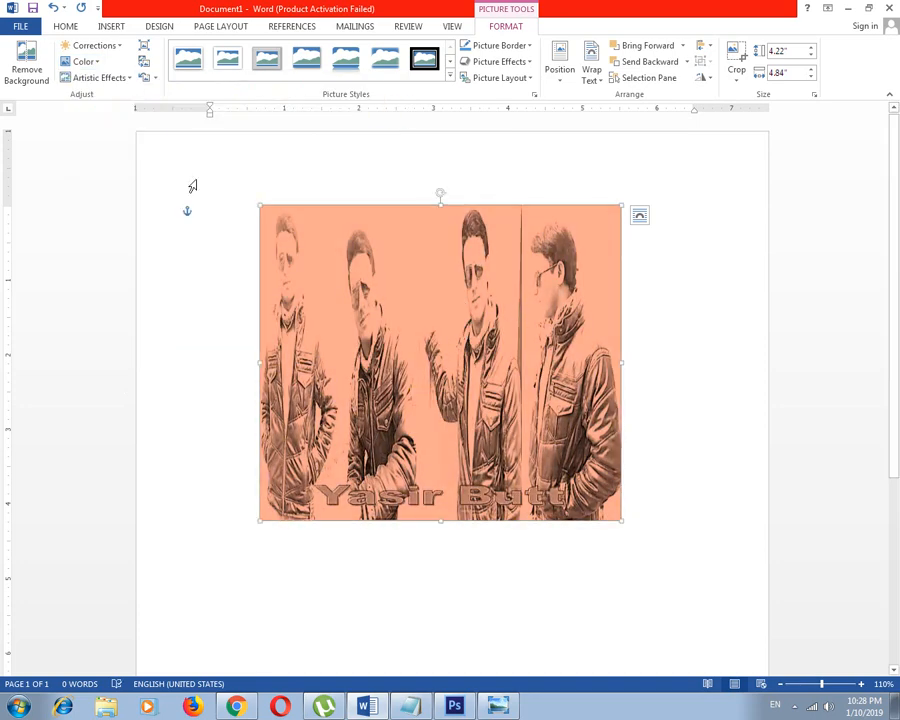
pyautogui.click(84, 61)
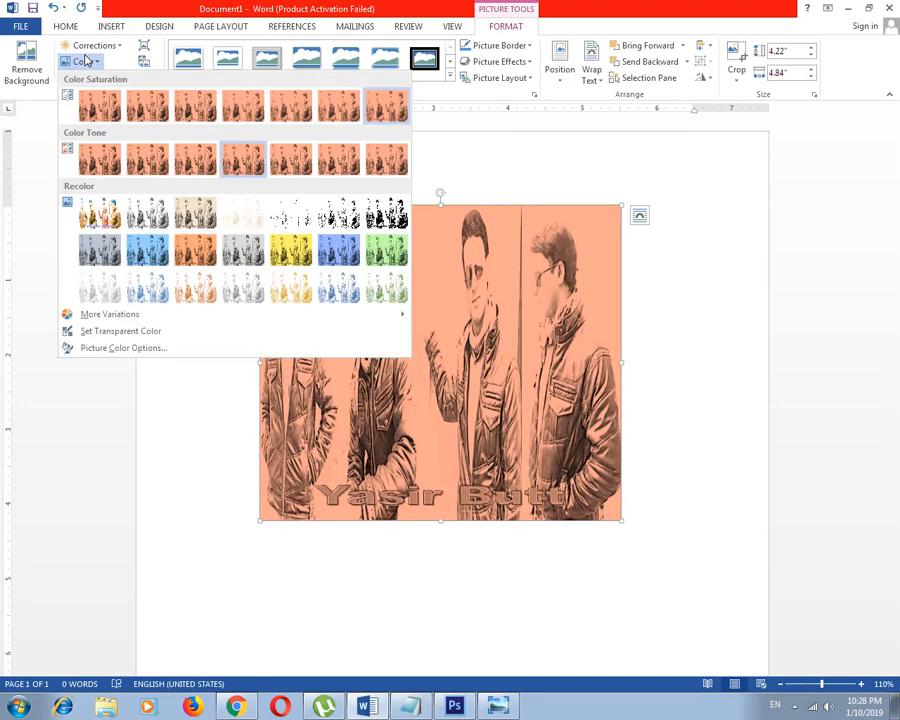
pyautogui.click(156, 333)
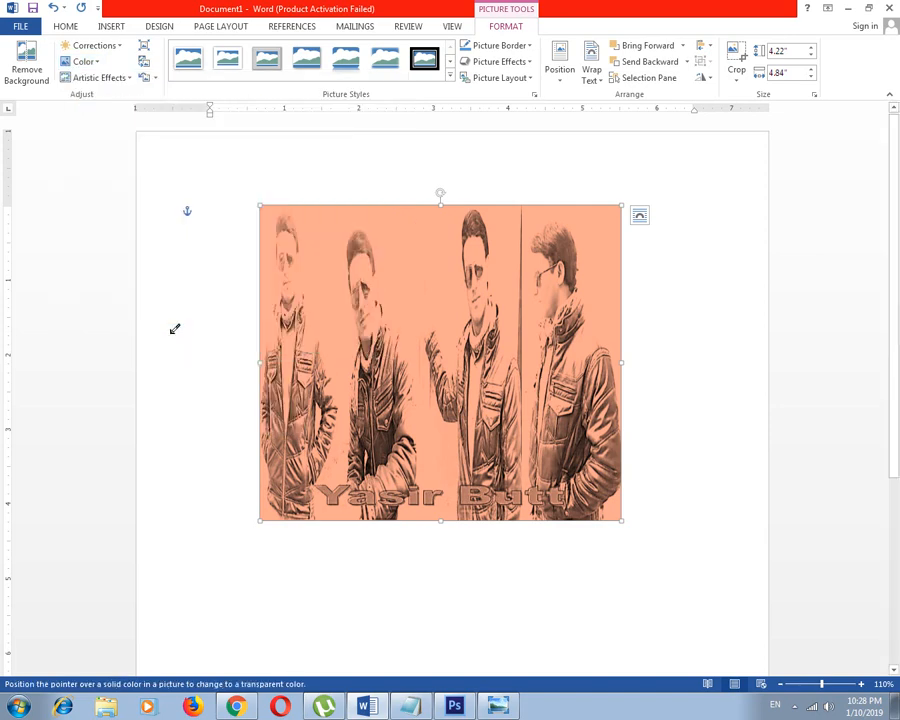
pyautogui.click(412, 303)
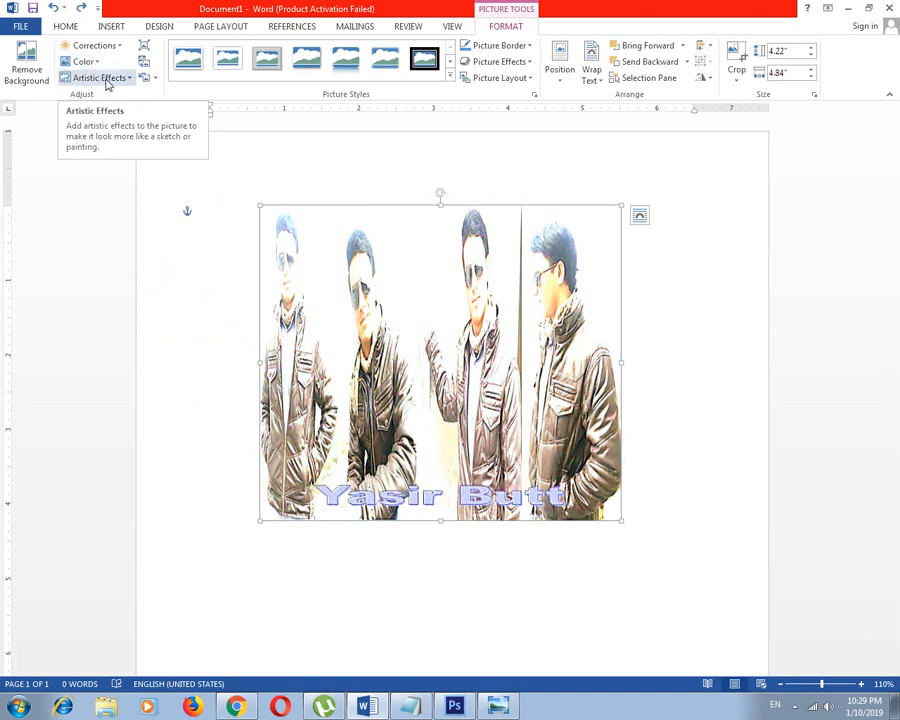
# Try the Pencil Sketch artistic effect and the black-and-white photocopy-like effect on the picture
pyautogui.click(124, 86)
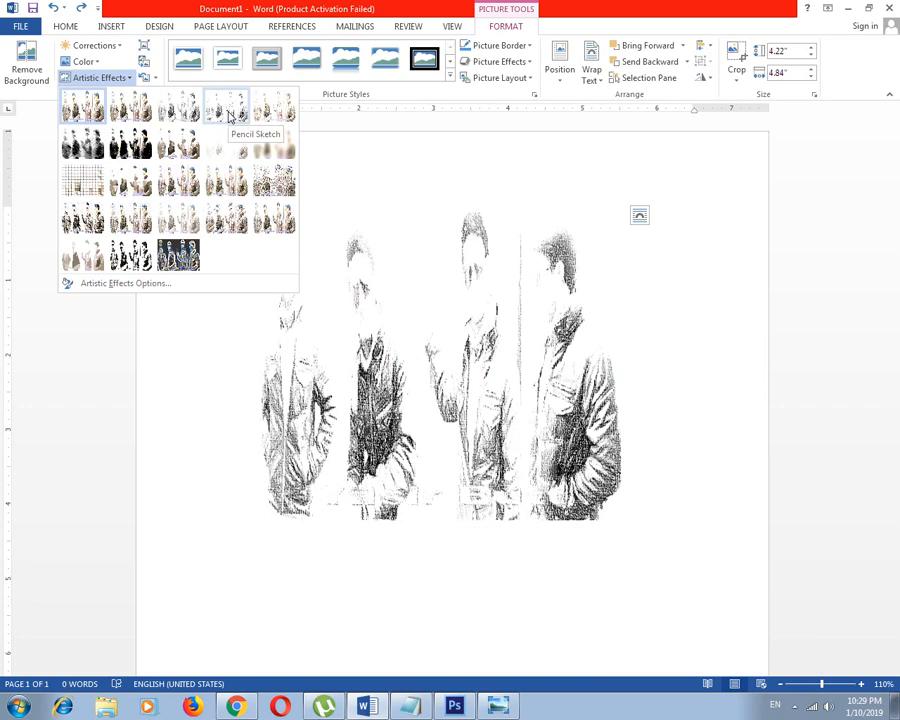
pyautogui.click(232, 114)
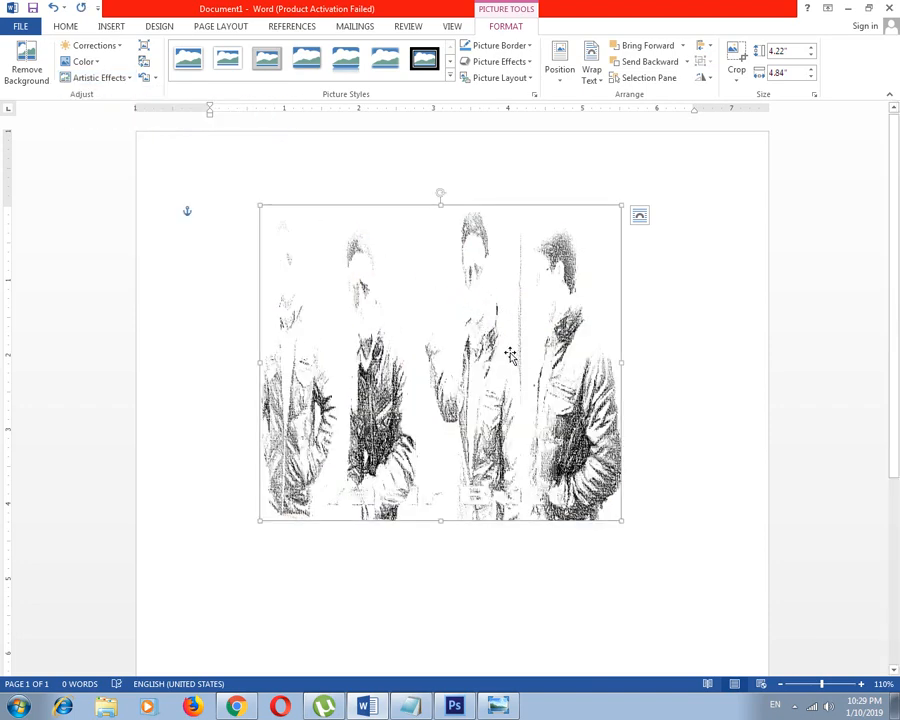
pyautogui.click(102, 77)
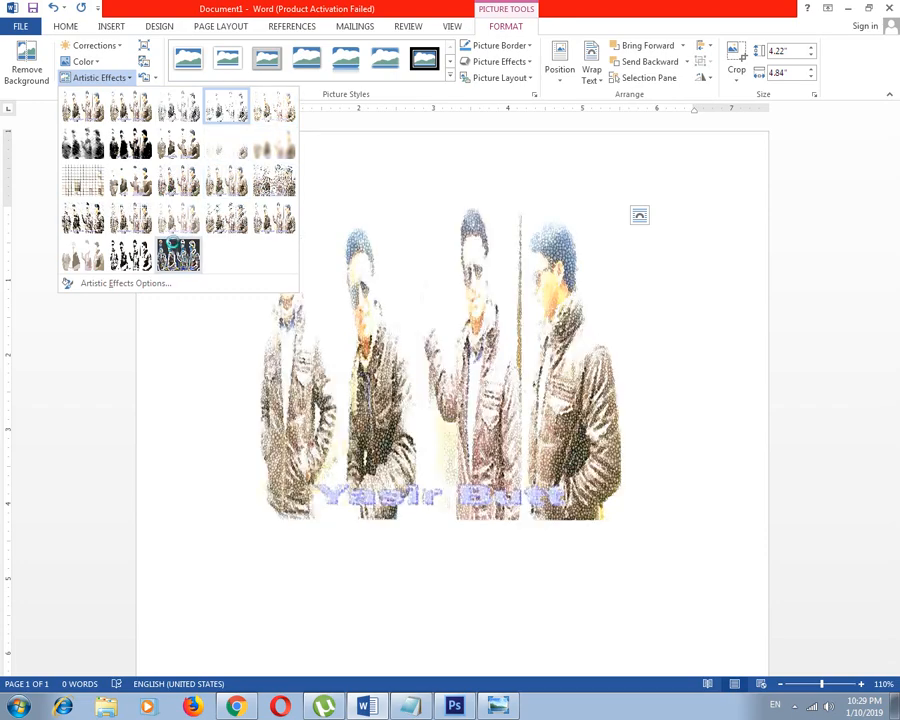
pyautogui.click(91, 177)
pyautogui.click(630, 260)
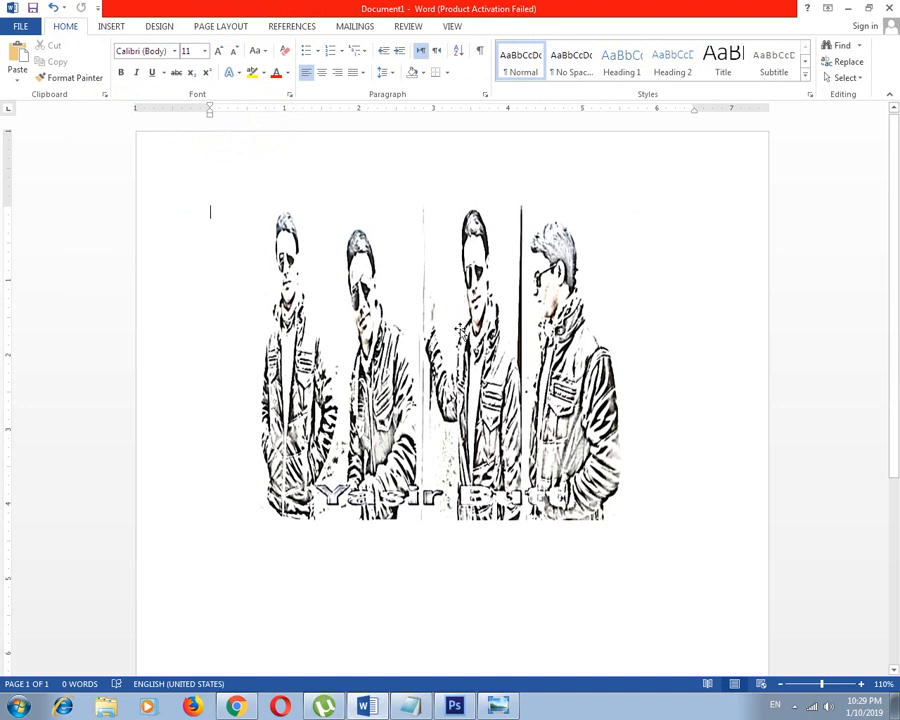
# Try the flat cutout-like and grid-textured artistic effects on the picture, and remove the artistic effect
pyautogui.doubleClick(458, 330)
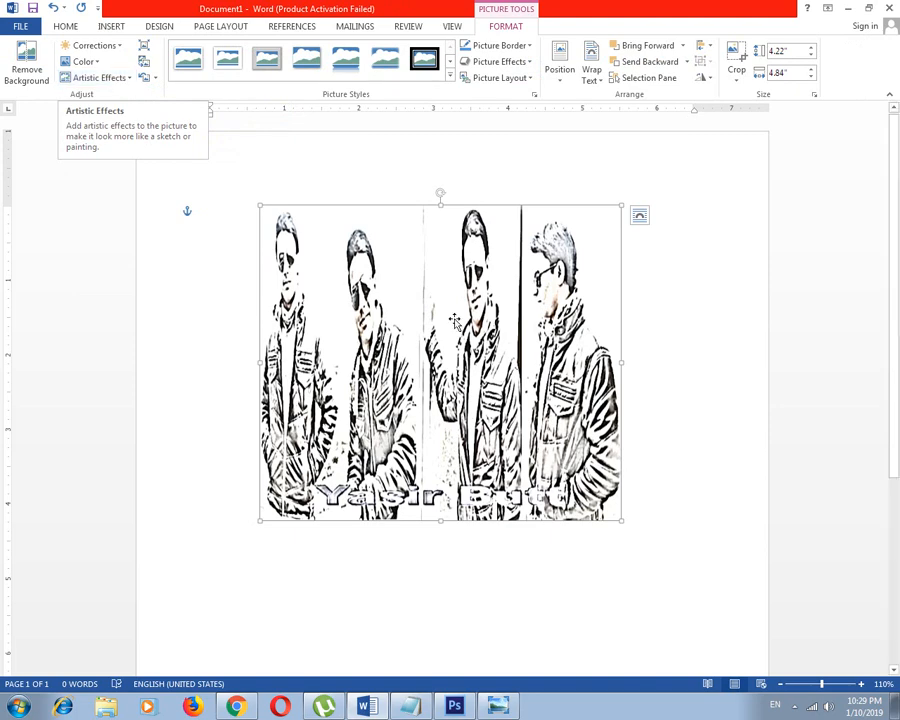
pyautogui.click(112, 84)
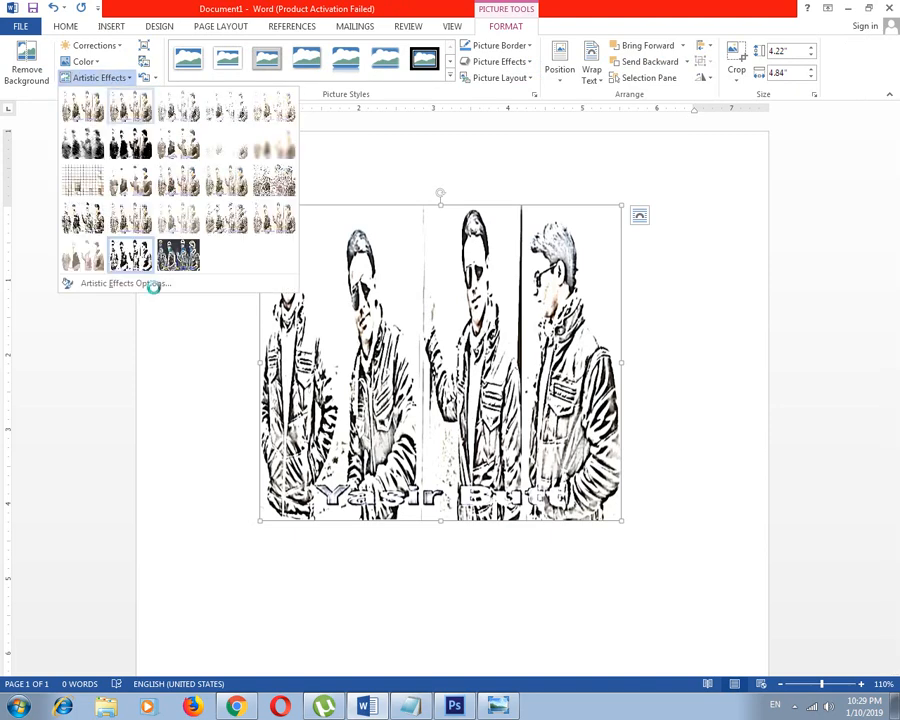
pyautogui.click(82, 255)
pyautogui.click(99, 77)
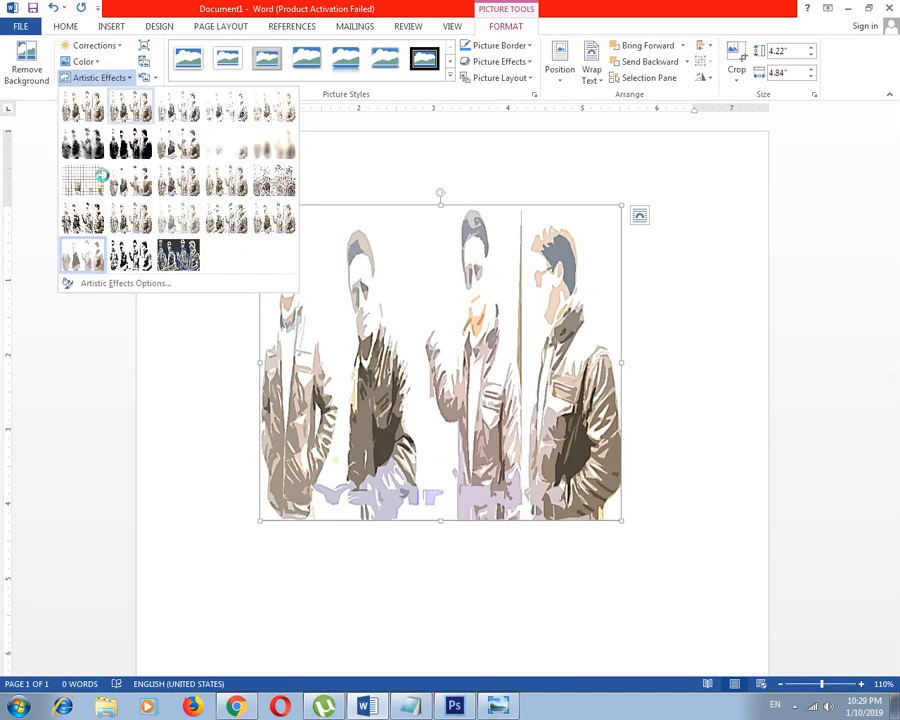
pyautogui.click(74, 175)
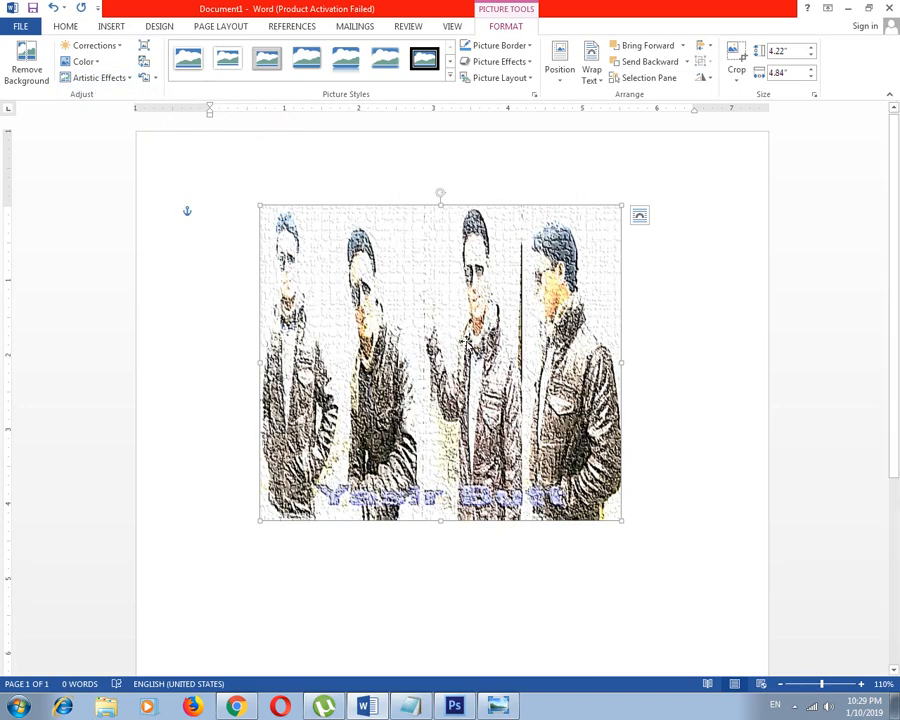
pyautogui.click(99, 77)
pyautogui.click(86, 113)
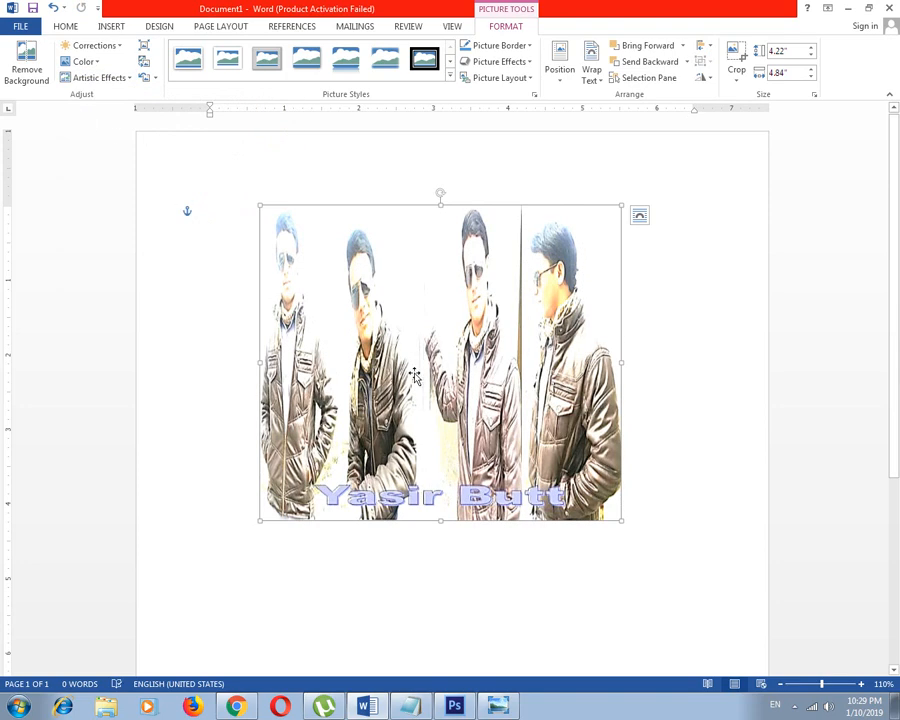
pyautogui.click(97, 46)
pyautogui.click(136, 5)
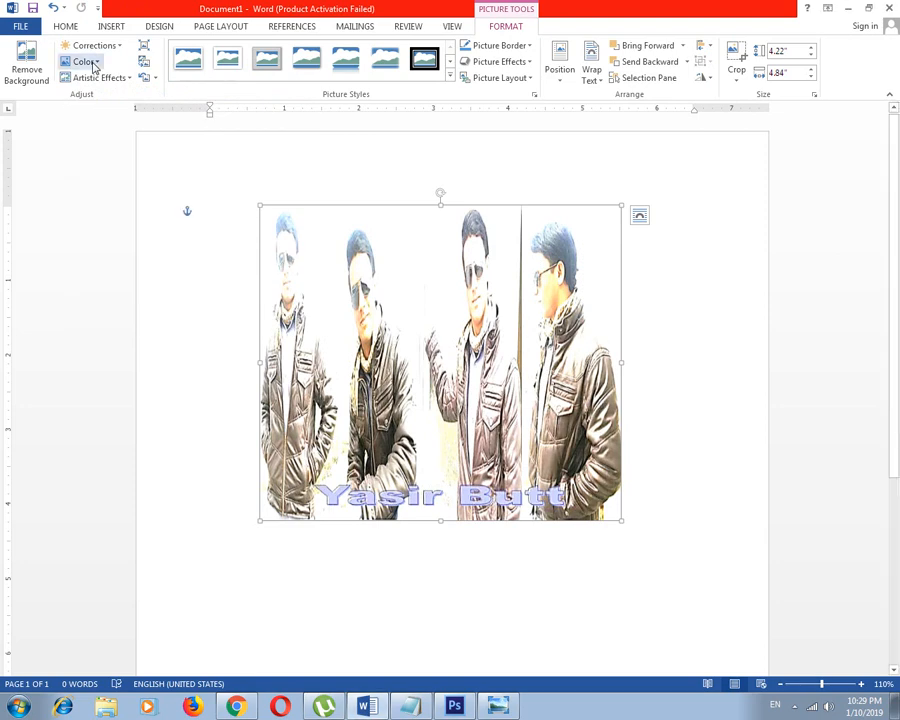
pyautogui.click(94, 66)
pyautogui.click(135, 7)
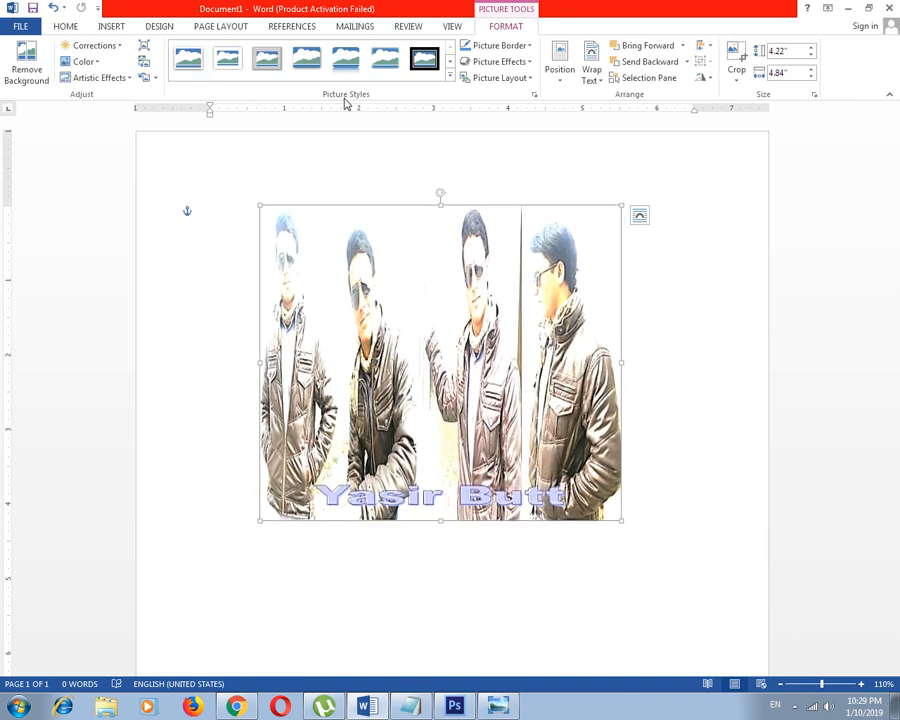
# Try the reflected picture style and the drop-shadow rectangle picture style on the picture
pyautogui.click(424, 60)
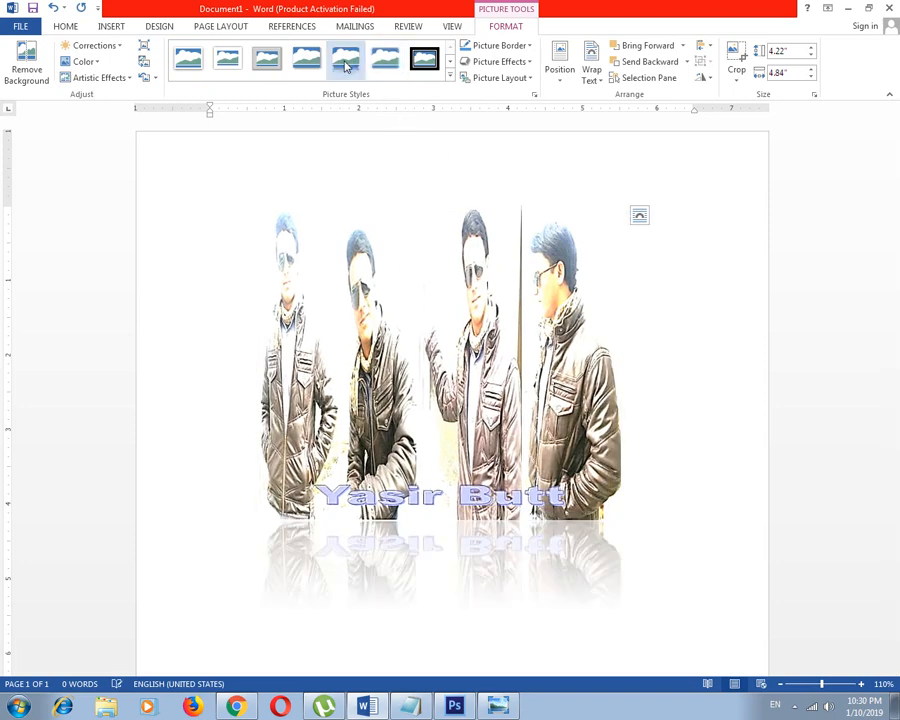
pyautogui.click(345, 60)
pyautogui.scroll(-1, 440, 465)
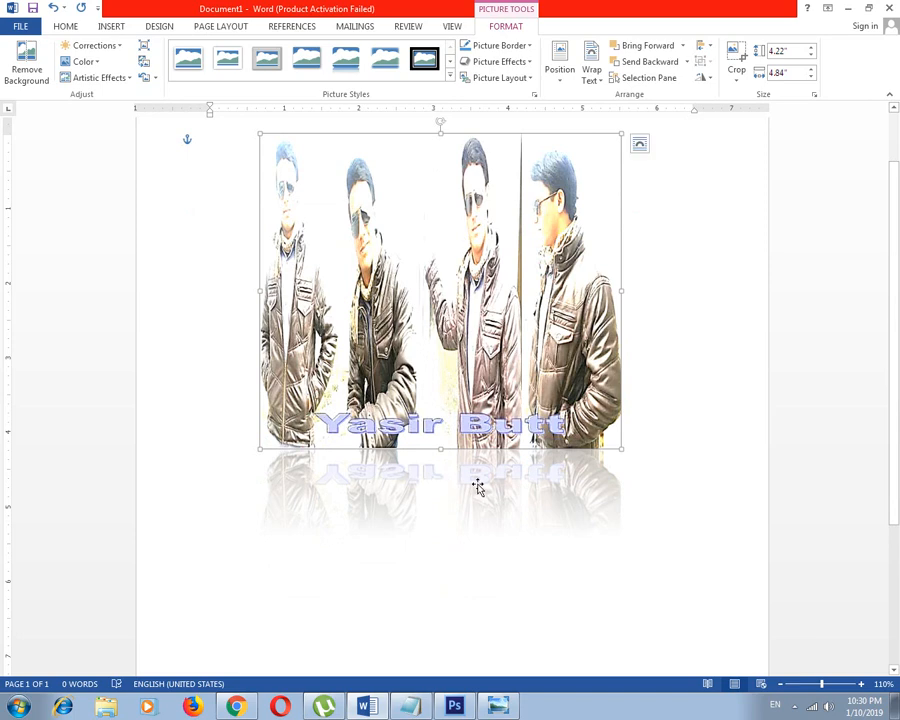
pyautogui.keyDown('ctrl'); pyautogui.scroll(-1, 480, 488); pyautogui.keyUp('ctrl')
pyautogui.scroll(1, 455, 400)
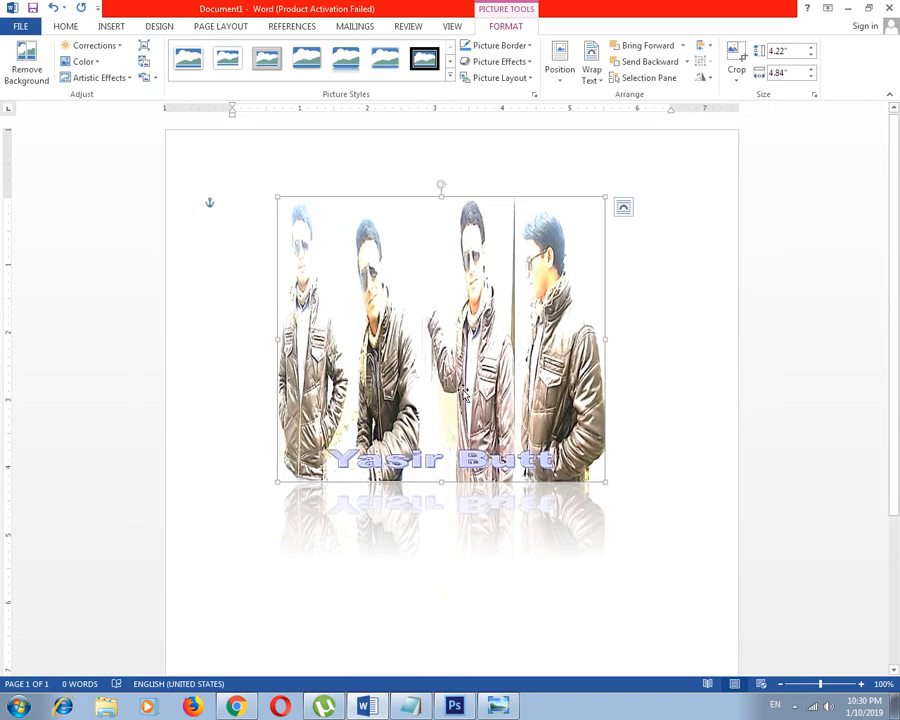
pyautogui.click(305, 63)
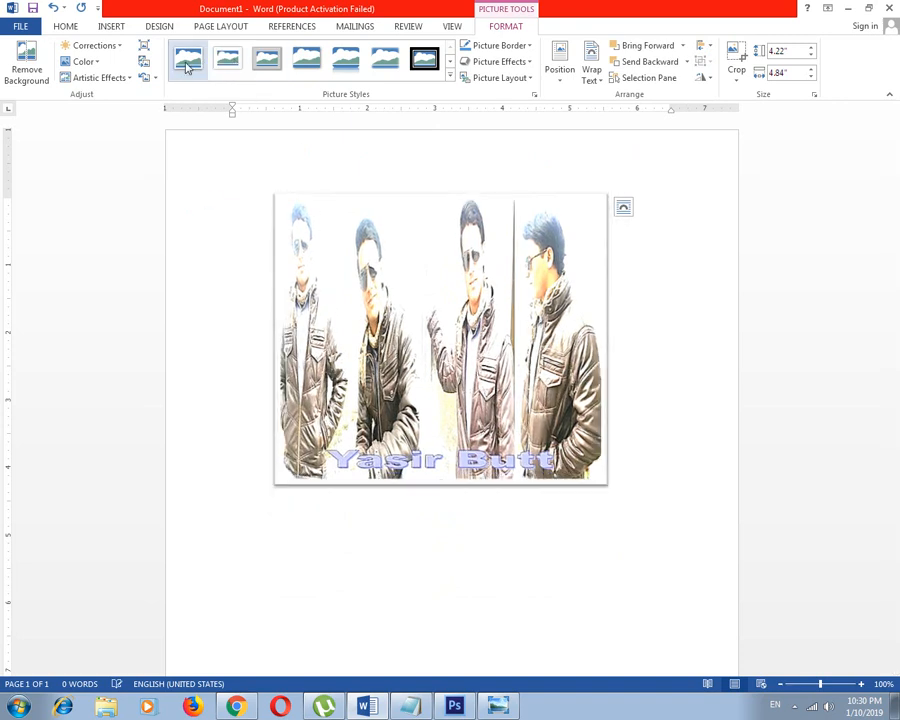
# Try the soft-edged oval picture style and the oval style with a thick metallic frame on the picture
pyautogui.click(450, 77)
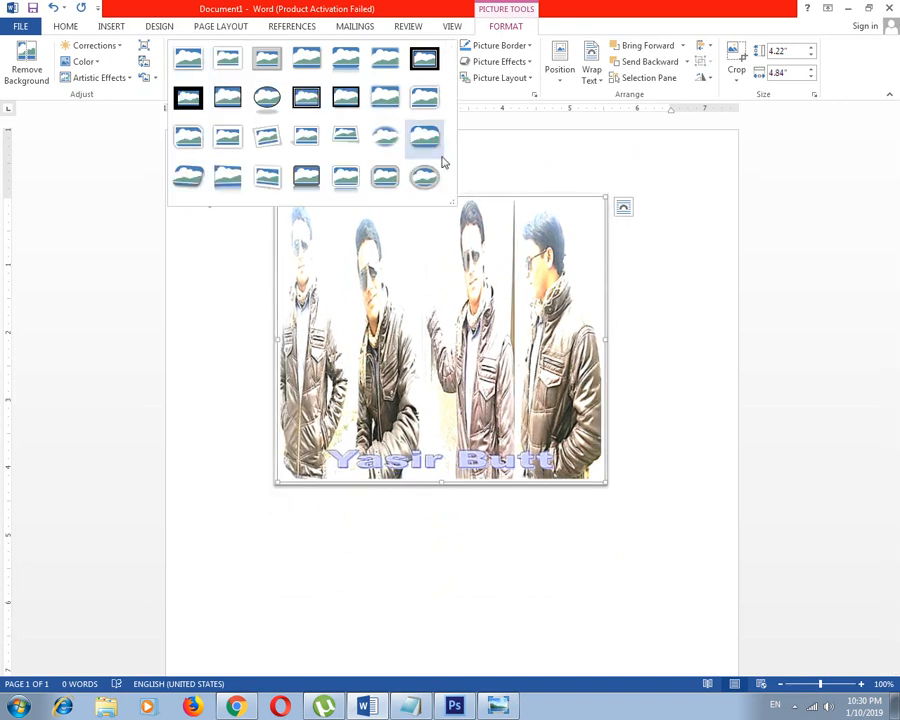
pyautogui.click(395, 145)
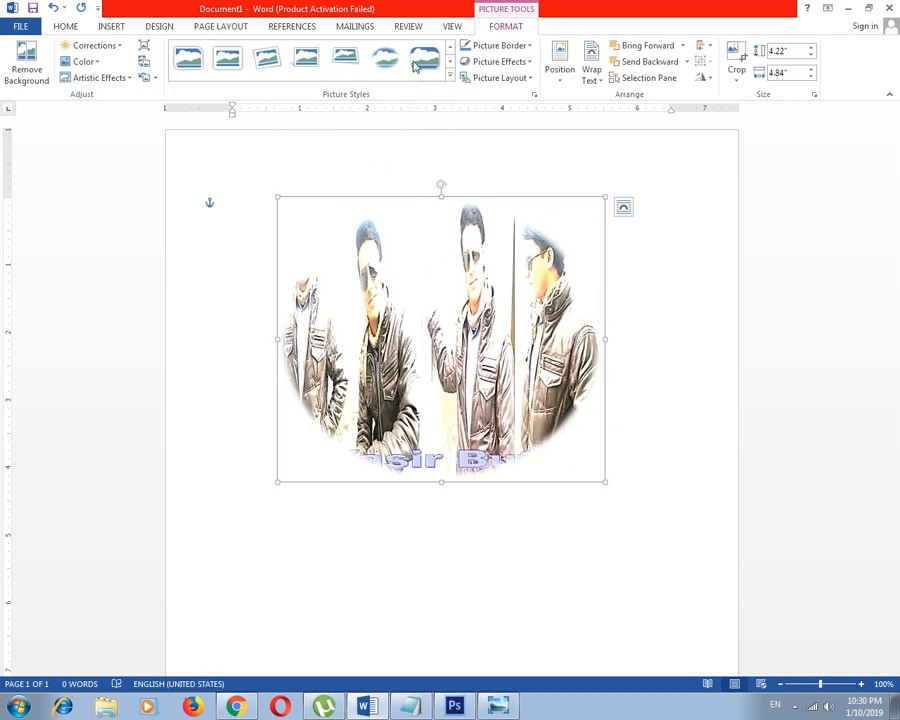
pyautogui.click(450, 77)
pyautogui.click(426, 180)
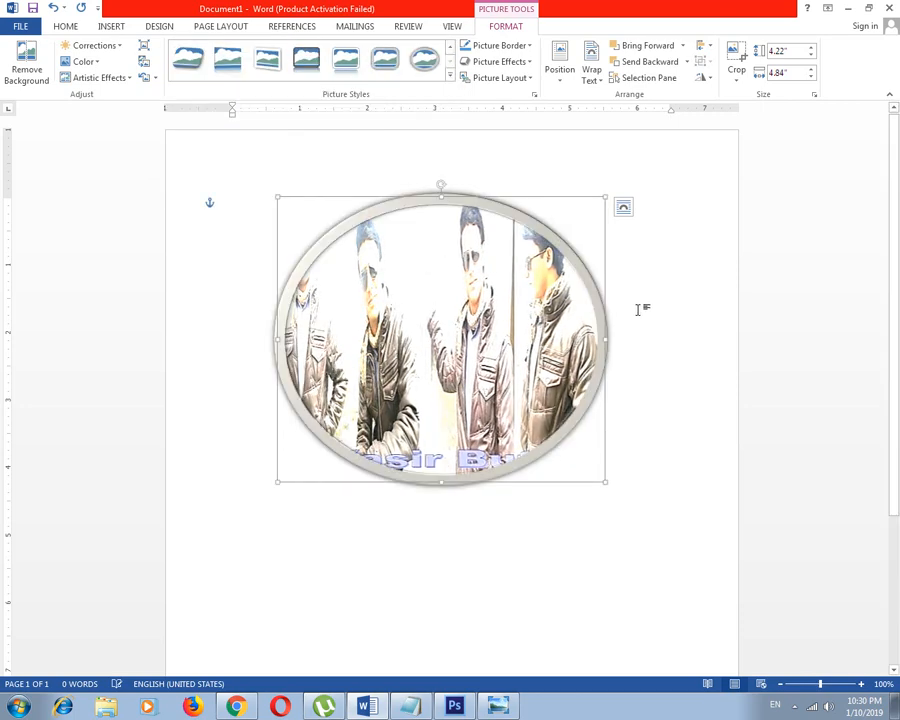
pyautogui.click(623, 315)
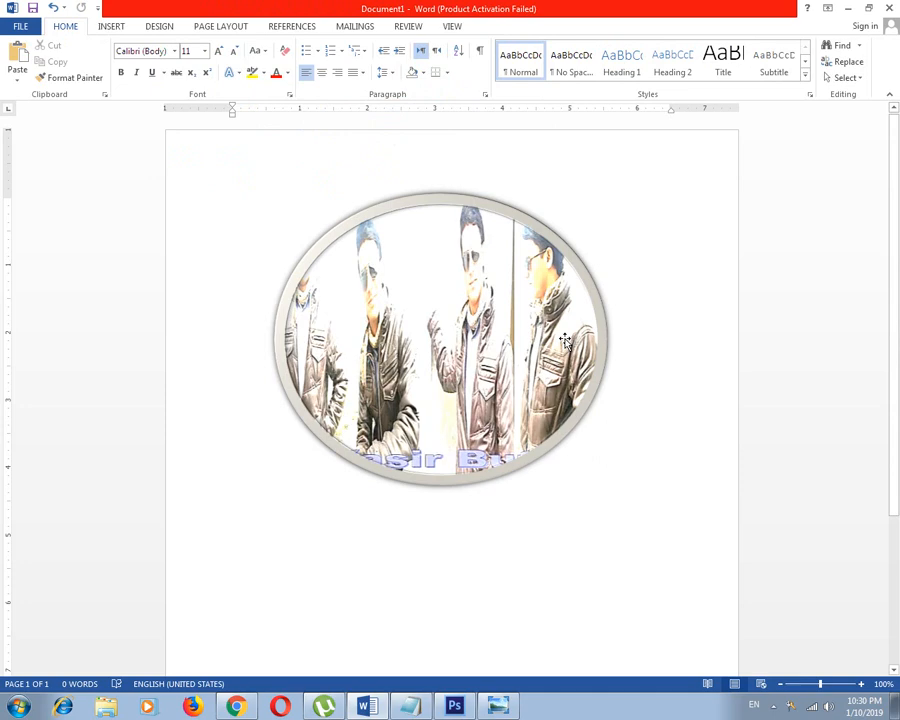
# Recolor the framed picture with a light blue preset
pyautogui.click(380, 222)
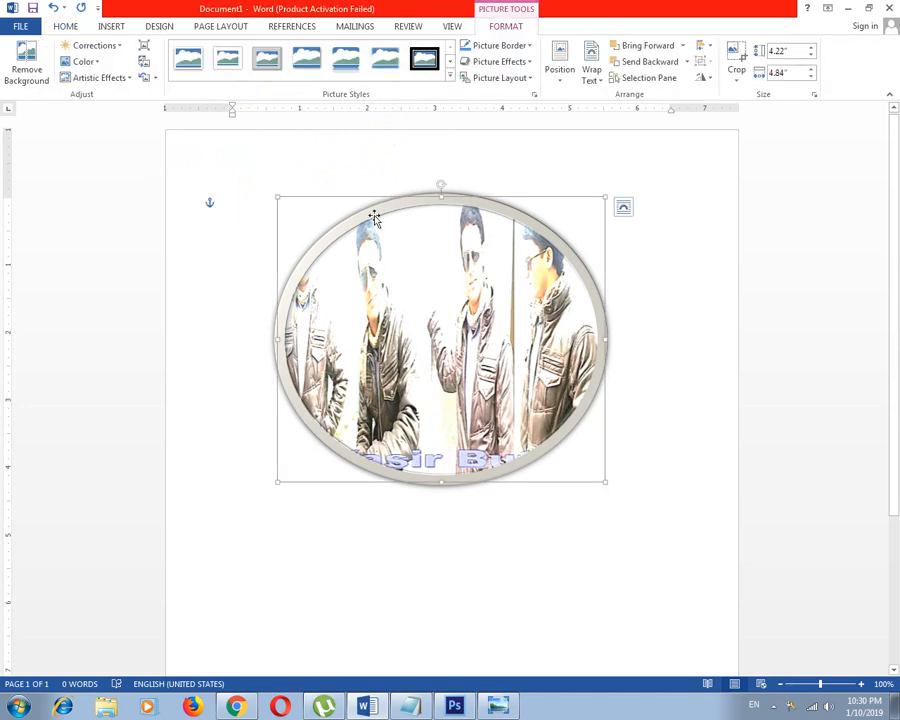
pyautogui.click(88, 62)
pyautogui.click(148, 247)
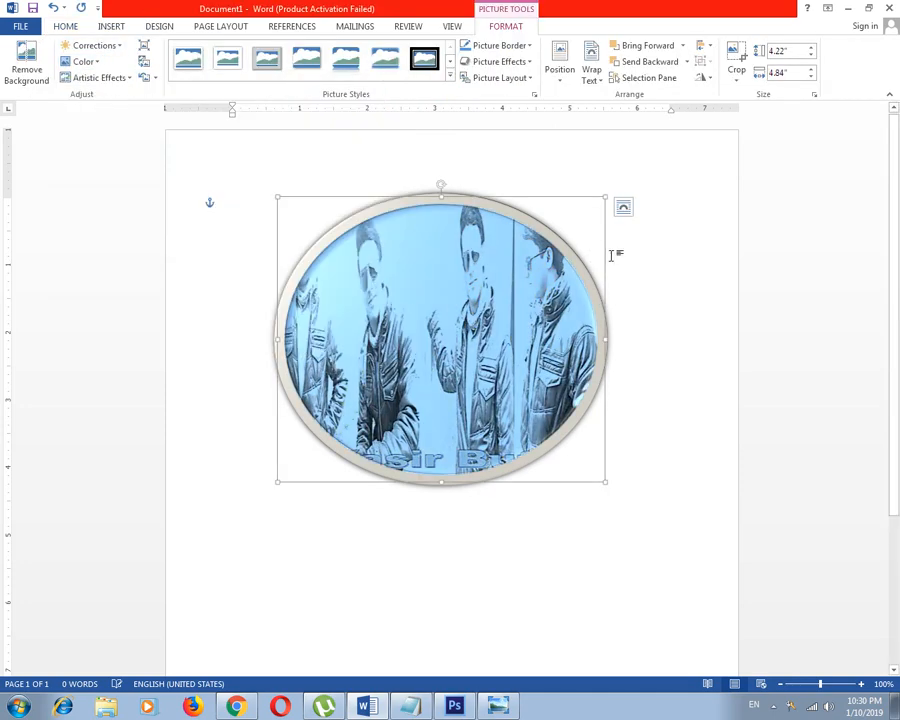
pyautogui.click(613, 255)
pyautogui.click(490, 311)
pyautogui.click(697, 333)
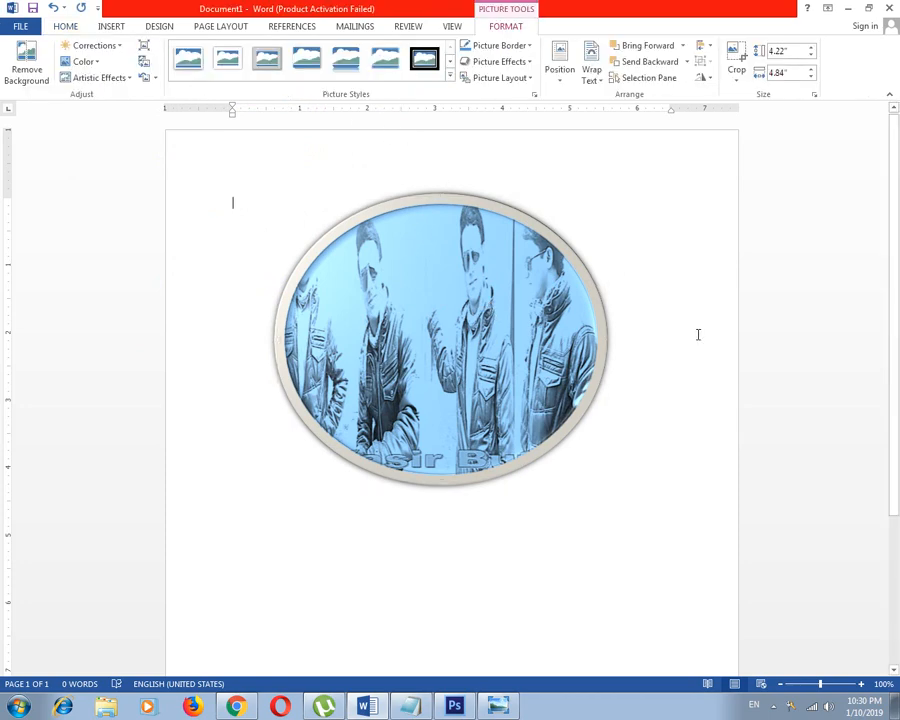
# Apply the picture style with a rounded black beveled frame and a reflection to the blue picture
pyautogui.click(444, 275)
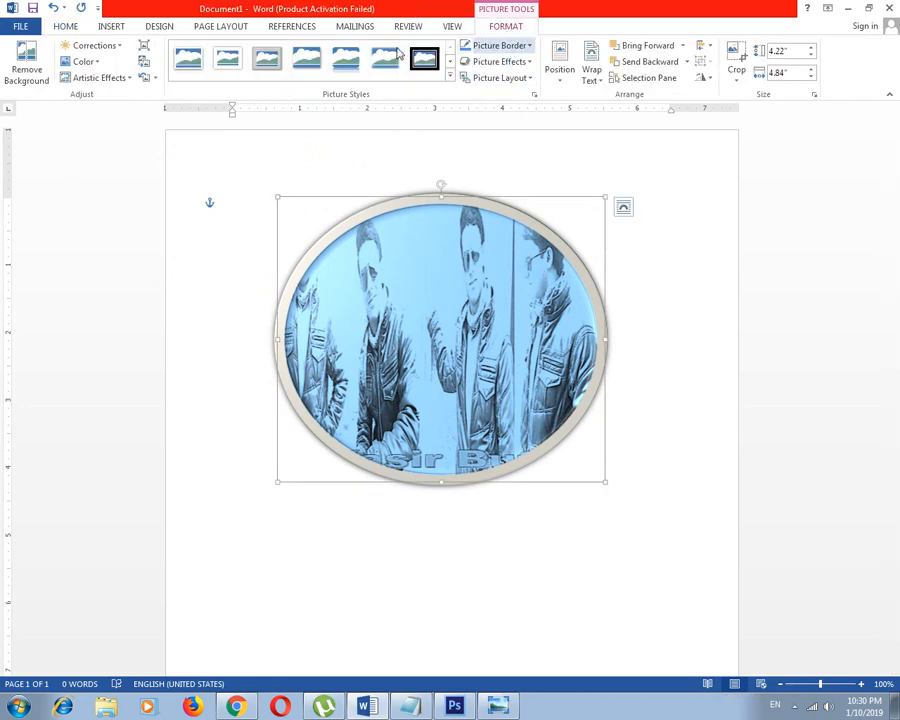
pyautogui.click(450, 77)
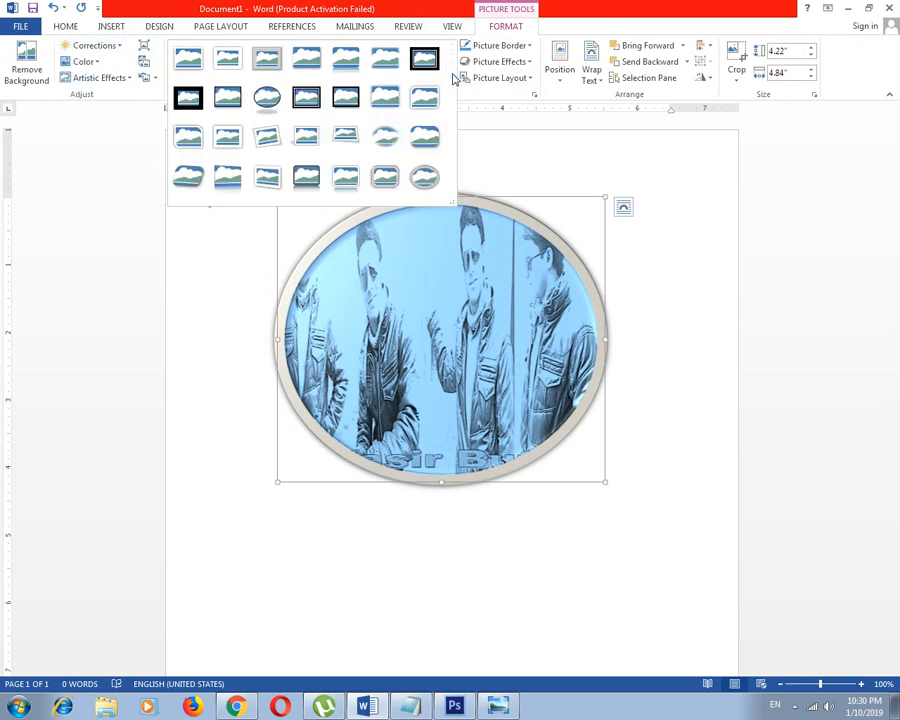
pyautogui.click(304, 184)
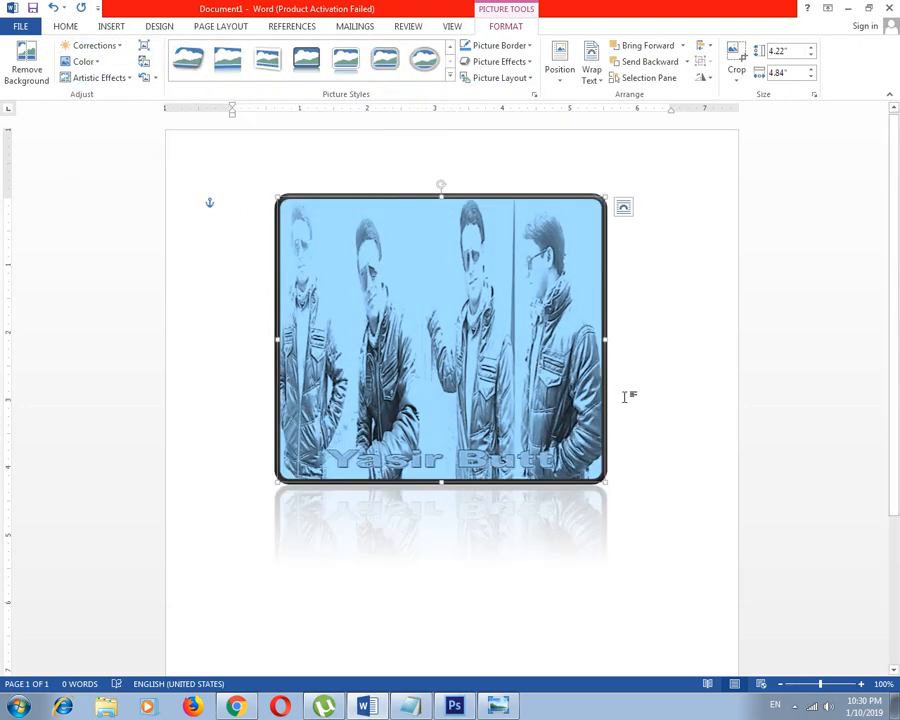
pyautogui.click(624, 397)
# Select the picture again and choose a different preset picture style for it
pyautogui.click(395, 222)
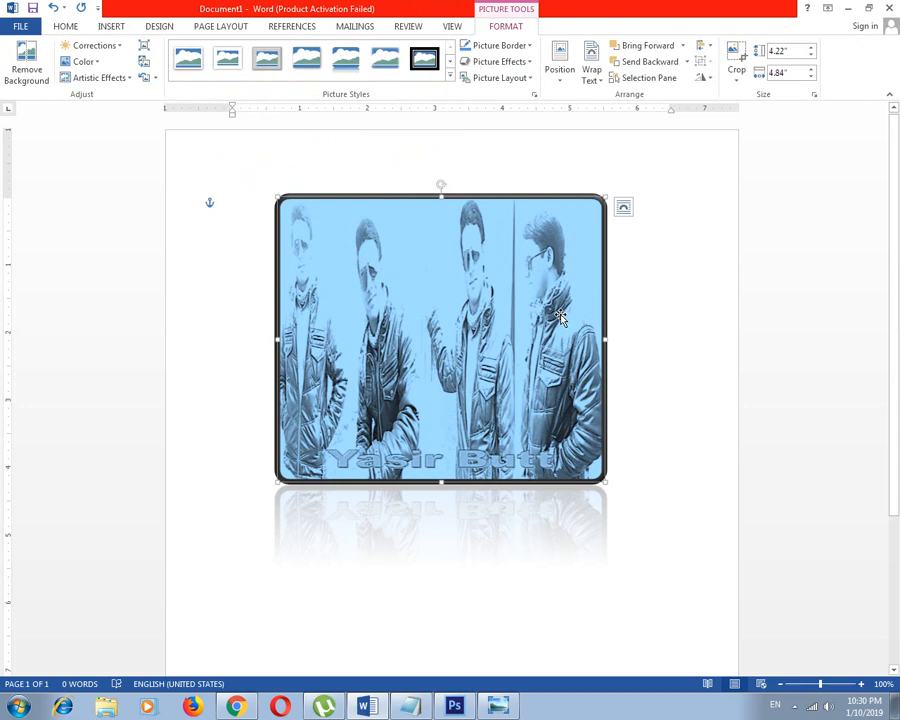
pyautogui.click(449, 77)
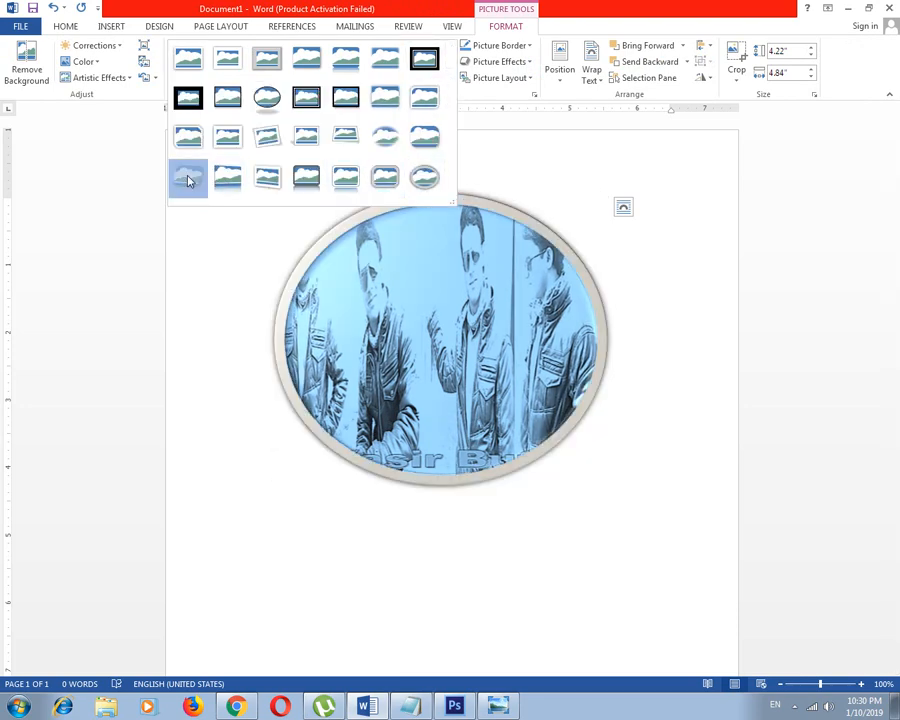
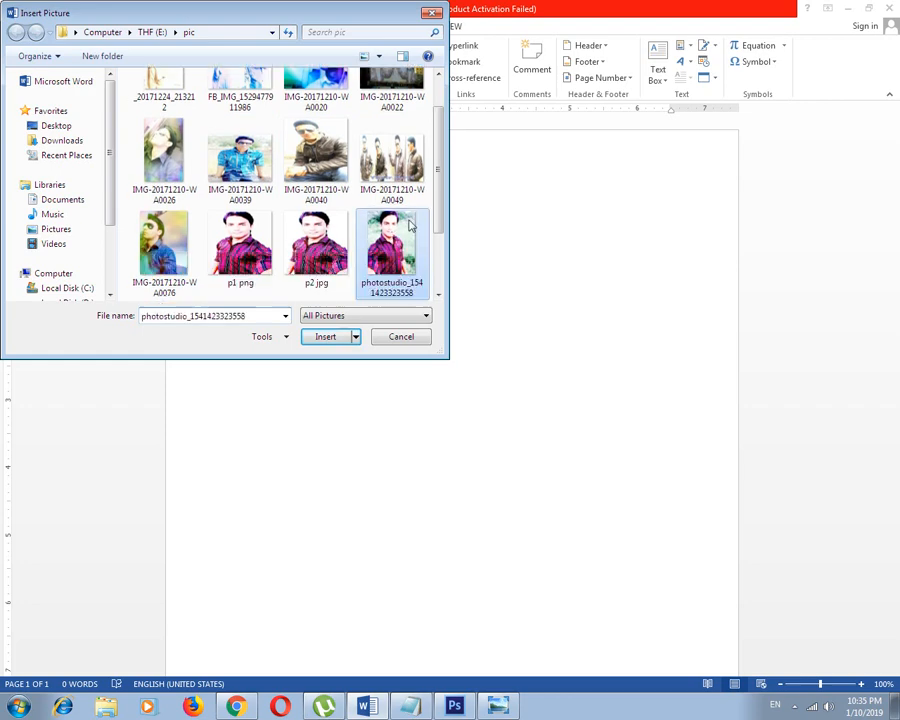
# Insert the picture IMG-20171210-WA0026, set its wrapping to In Front of Text, and move it to the middle of the page width
pyautogui.doubleClick(170, 160)
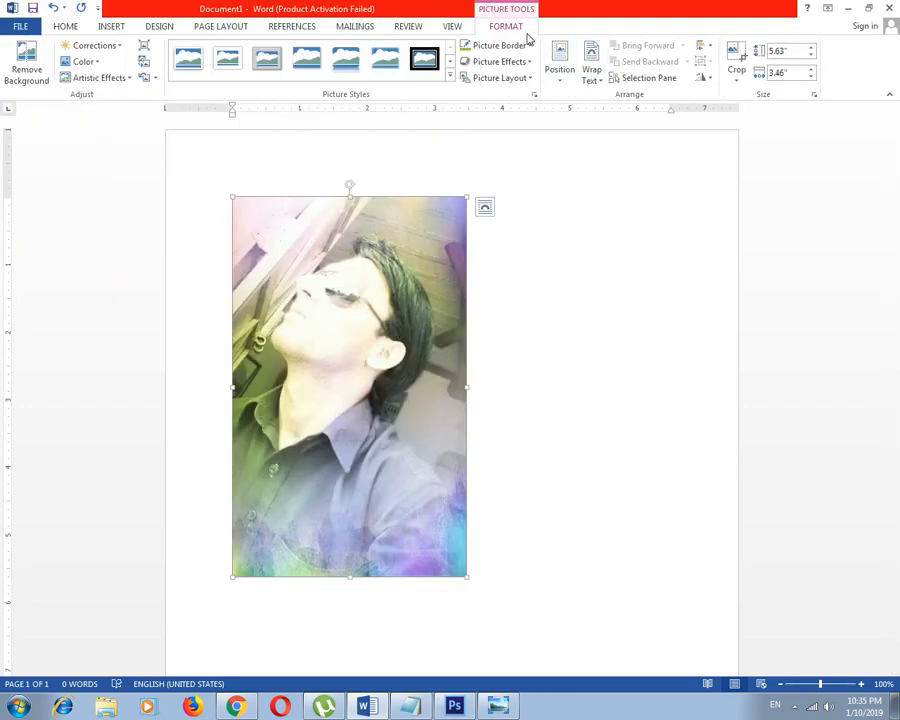
pyautogui.click(591, 70)
pyautogui.click(616, 200)
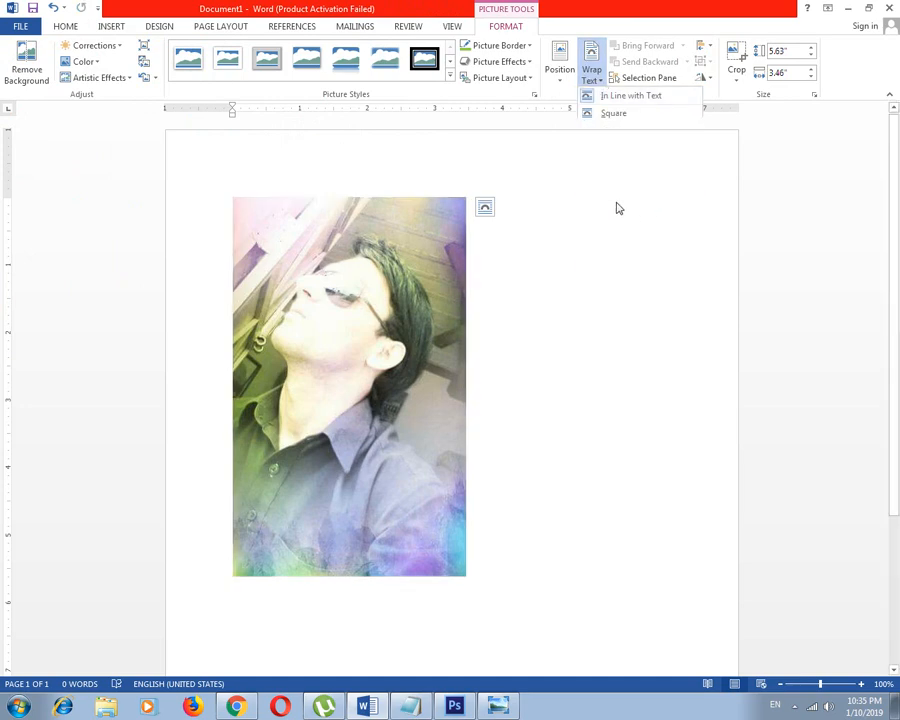
pyautogui.moveTo(467, 319); pyautogui.dragTo(570, 319)
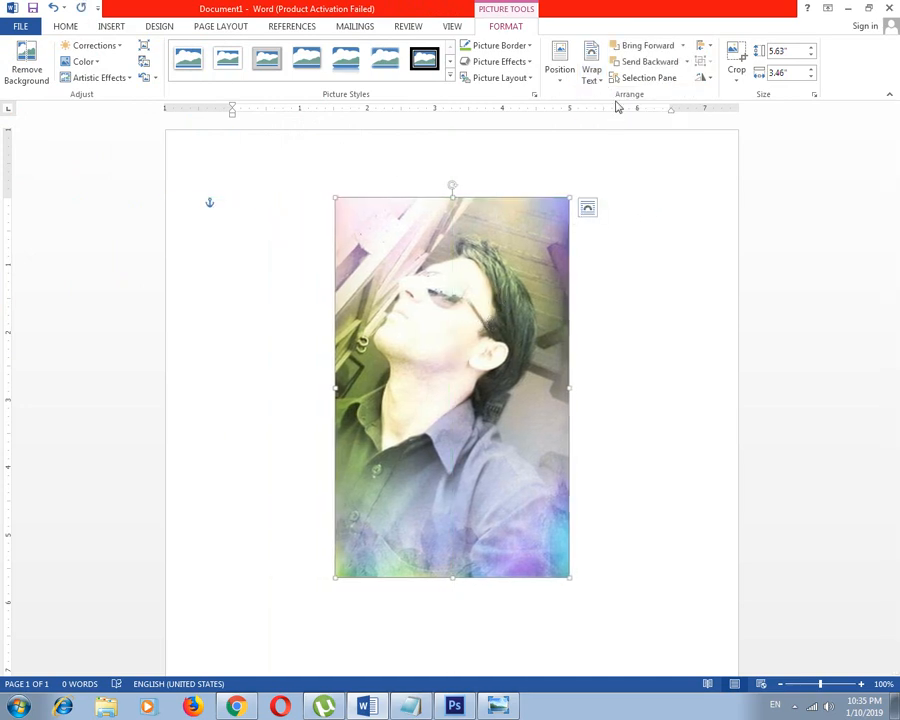
pyautogui.click(795, 706)
pyautogui.click(789, 605)
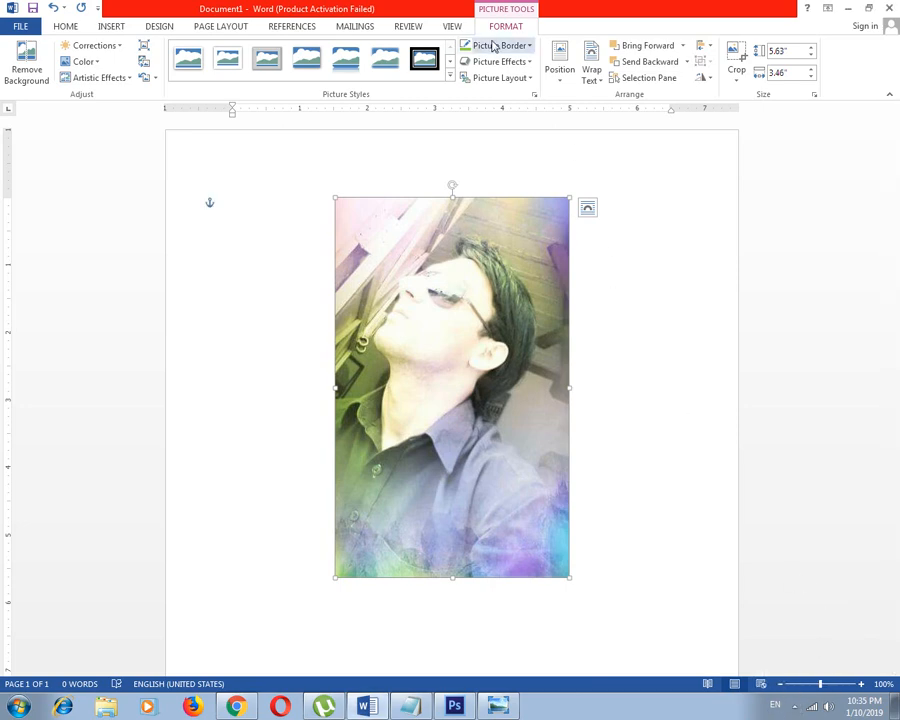
pyautogui.click(560, 75)
pyautogui.click(560, 75)
pyautogui.click(560, 75)
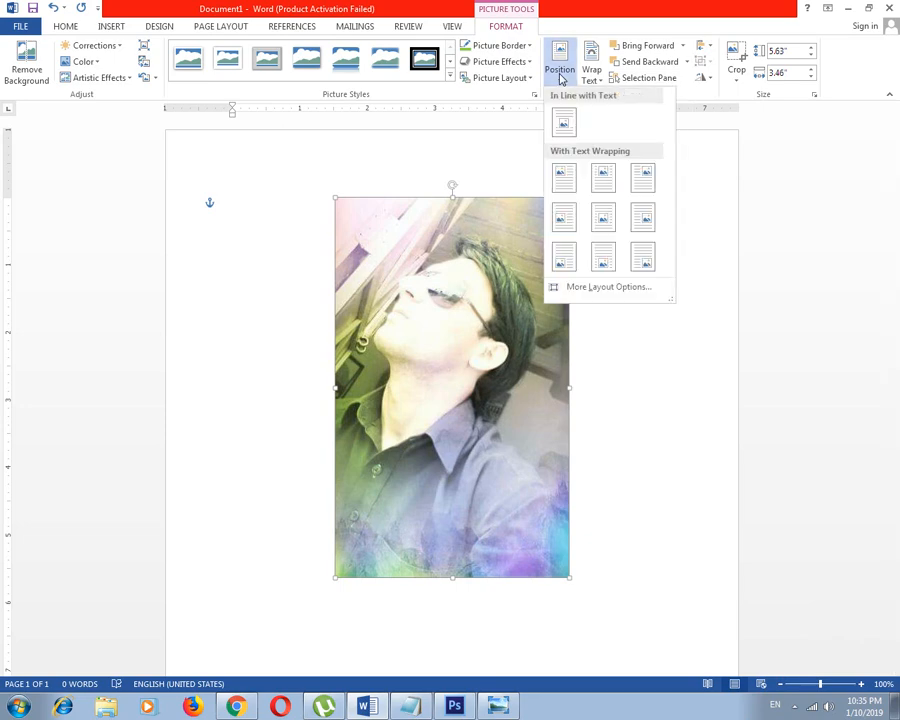
pyautogui.click(596, 287)
pyautogui.press('Escape')
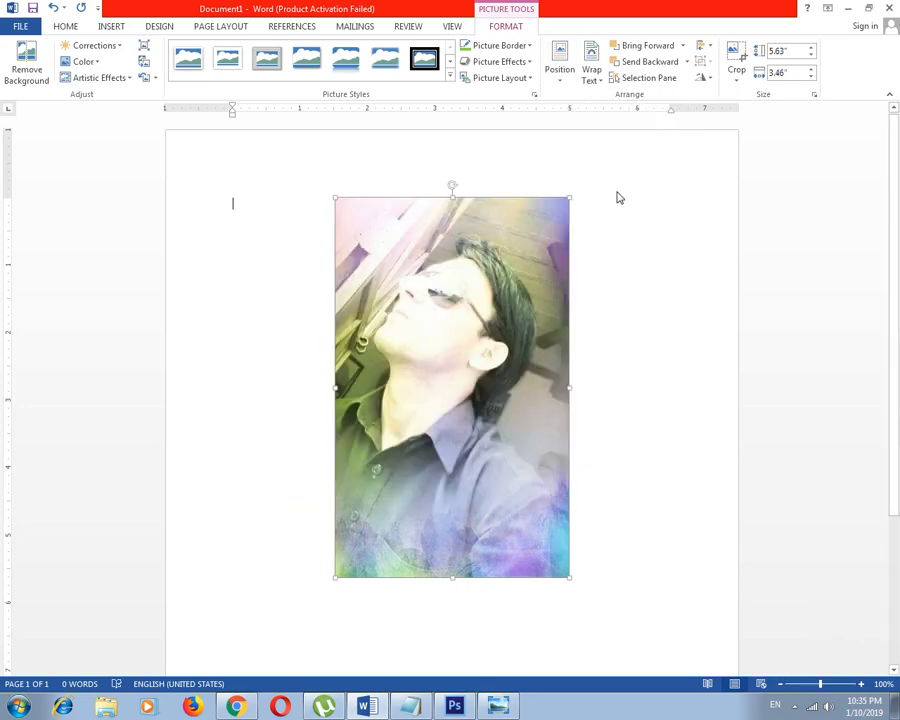
# Shrink the picture proportionally to about 3.81" high by 2.34" wide
pyautogui.click(617, 193)
pyautogui.scroll(-4, 596, 314)
pyautogui.click(514, 266)
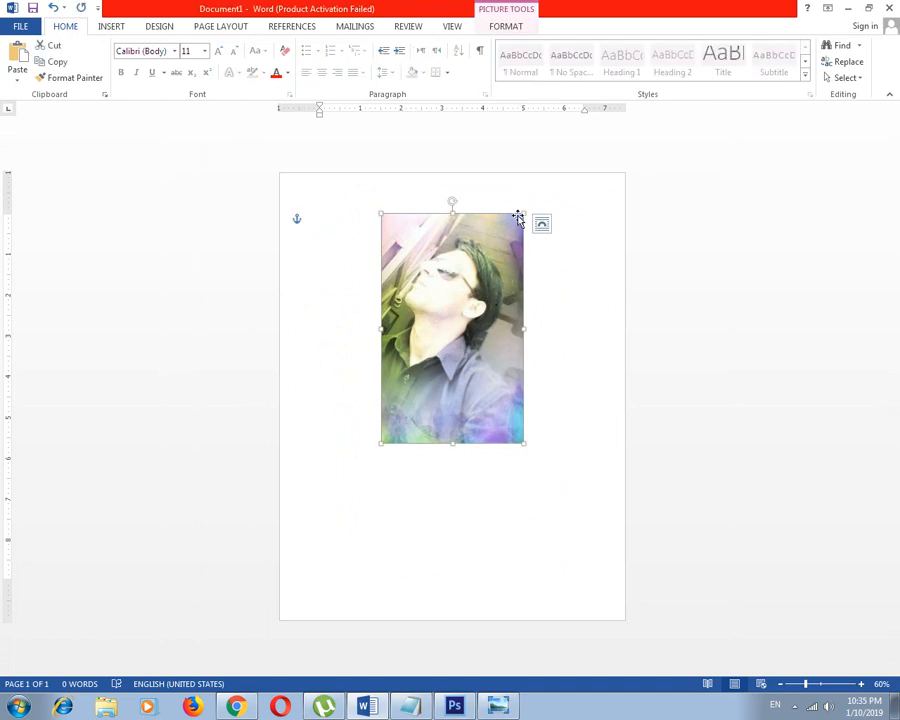
pyautogui.moveTo(524, 213); pyautogui.dragTo(478, 288)
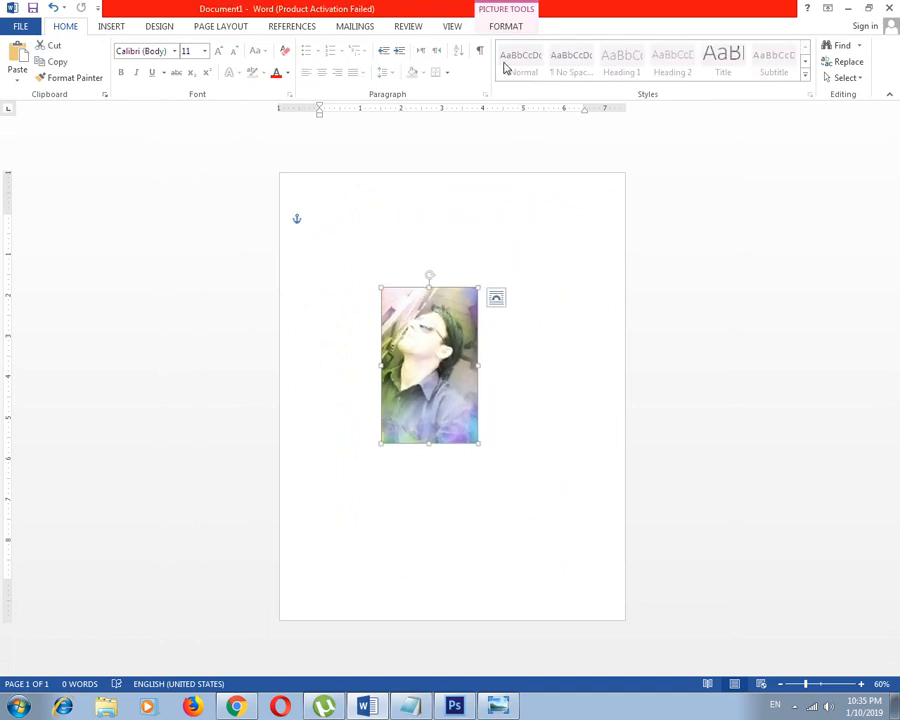
# Position the picture in the middle center of the page with text wrapping, and deselect it
pyautogui.click(505, 27)
pyautogui.click(556, 82)
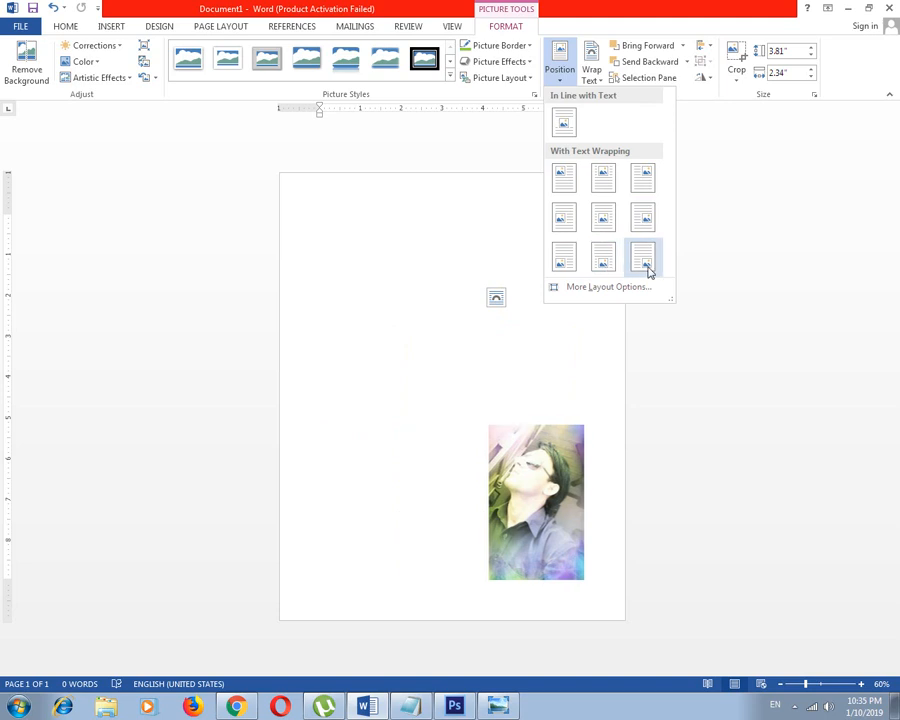
pyautogui.click(604, 218)
pyautogui.click(570, 190)
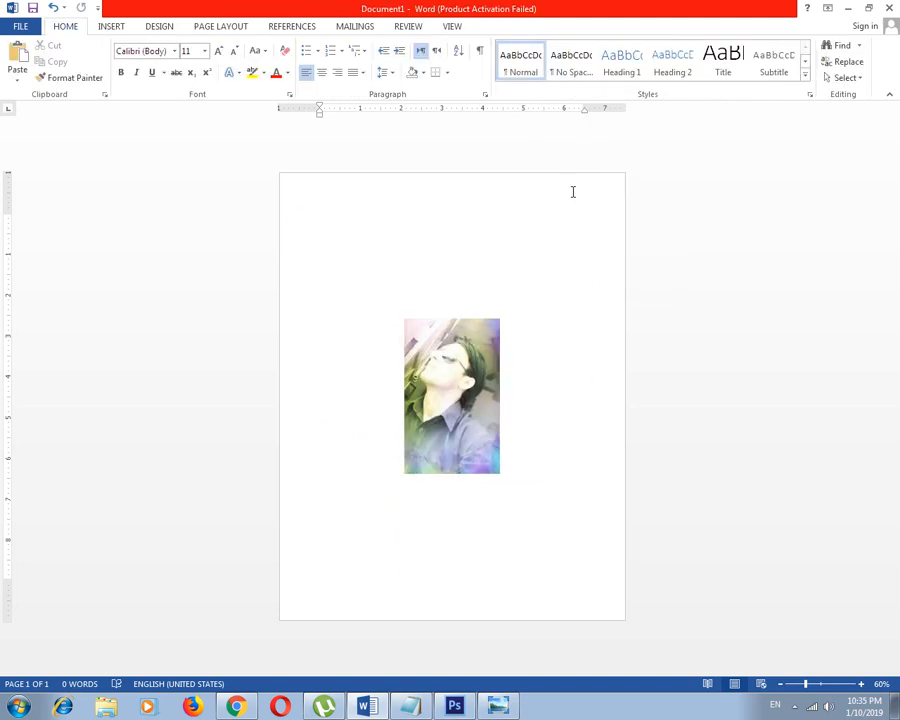
pyautogui.doubleClick(448, 362)
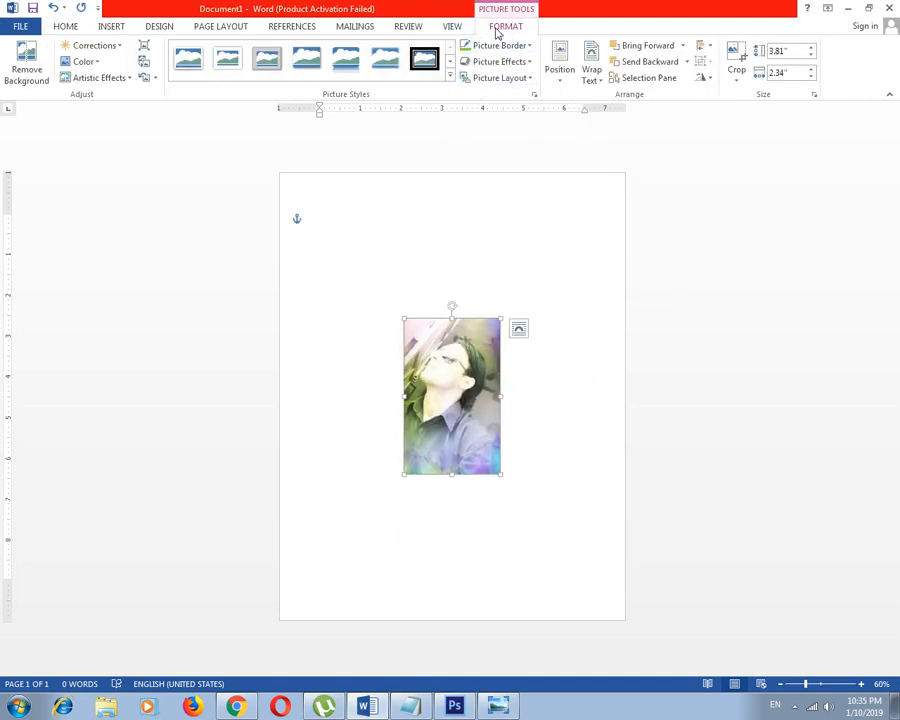
pyautogui.click(592, 78)
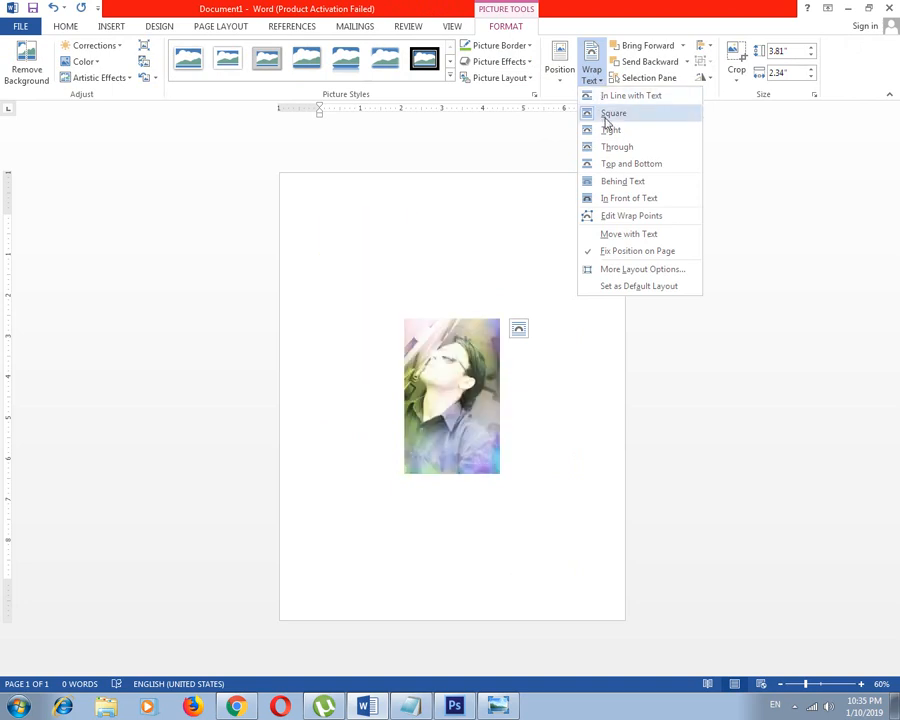
pyautogui.click(447, 287)
# Generate sample paragraphs at the start of the document with =rand(20)
pyautogui.click(372, 214)
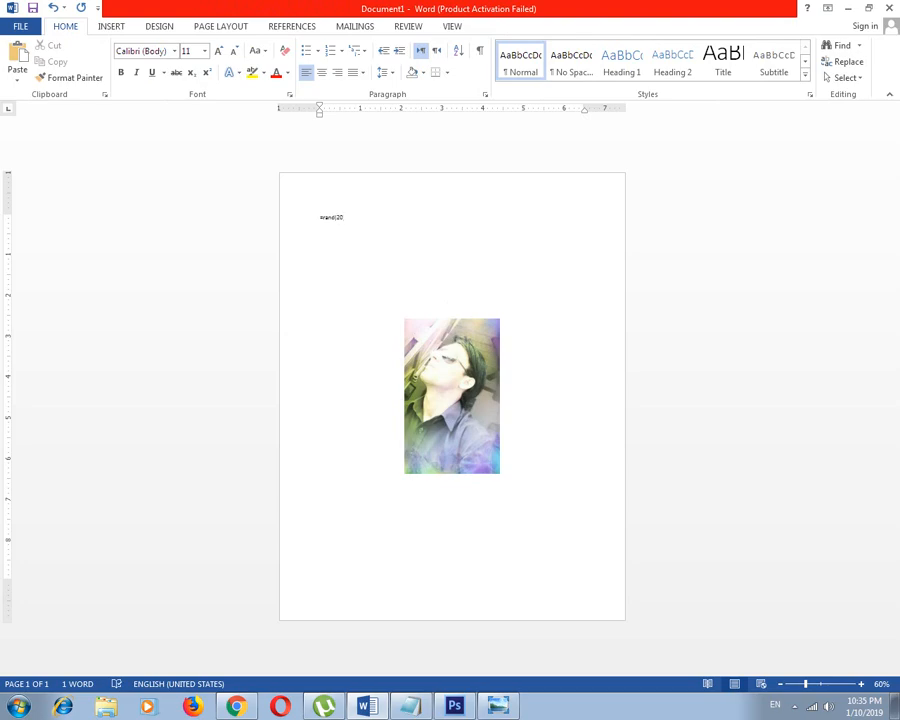
pyautogui.write('=rand(20)')
pyautogui.press('Return')
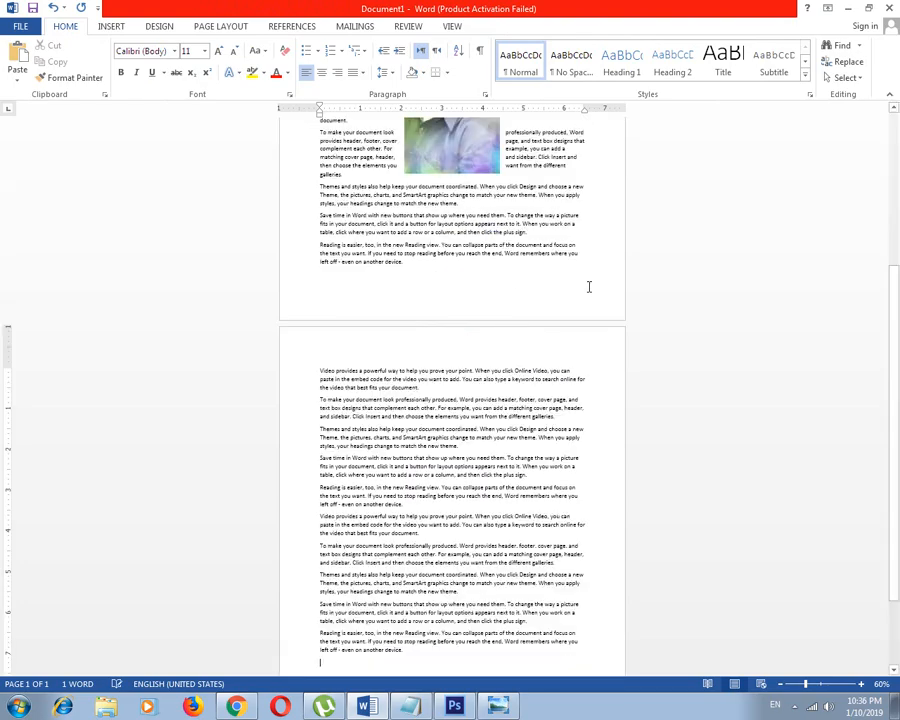
# Move the picture up so it sits just below the first paragraph on page 1
pyautogui.keyDown('ctrl'); pyautogui.scroll(5, 459, 310); pyautogui.keyUp('ctrl')
pyautogui.scroll(12, 458, 222)
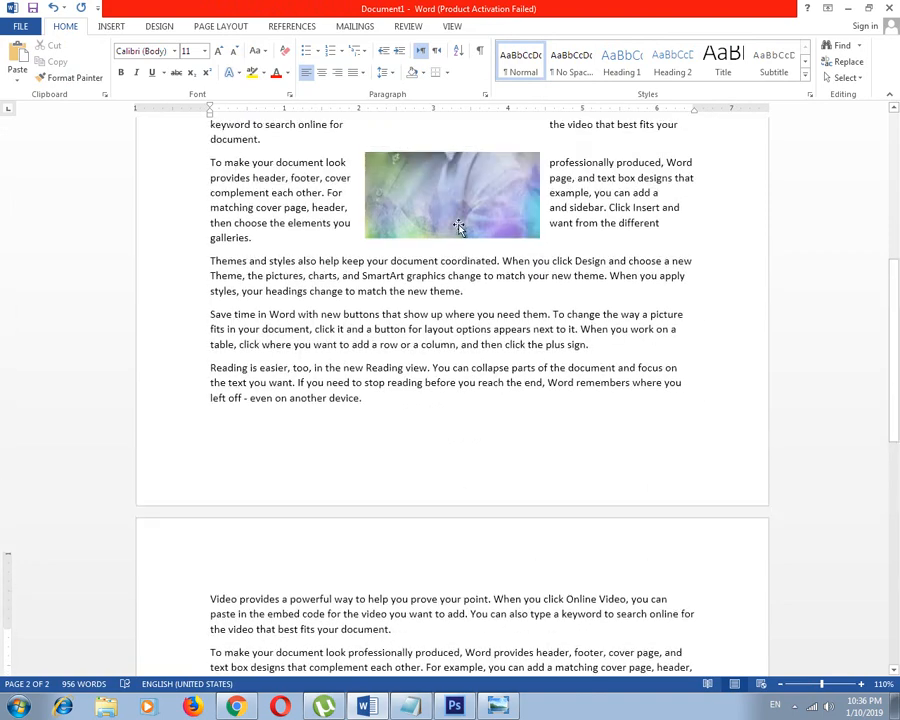
pyautogui.moveTo(468, 426); pyautogui.dragTo(430, 286)
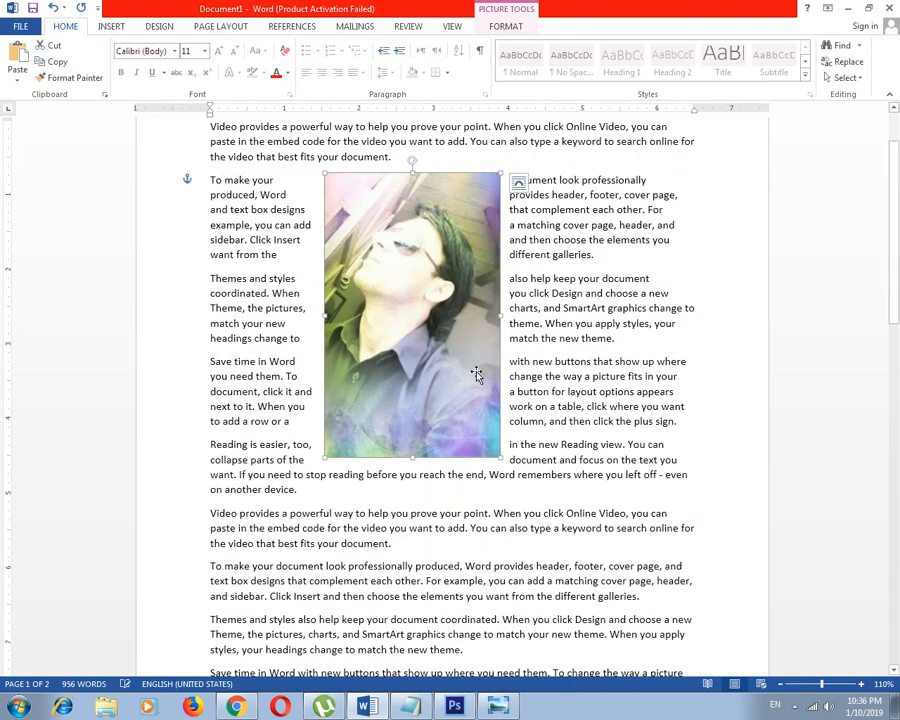
# Try the Behind Text wrapping on the picture and undo it
pyautogui.click(507, 27)
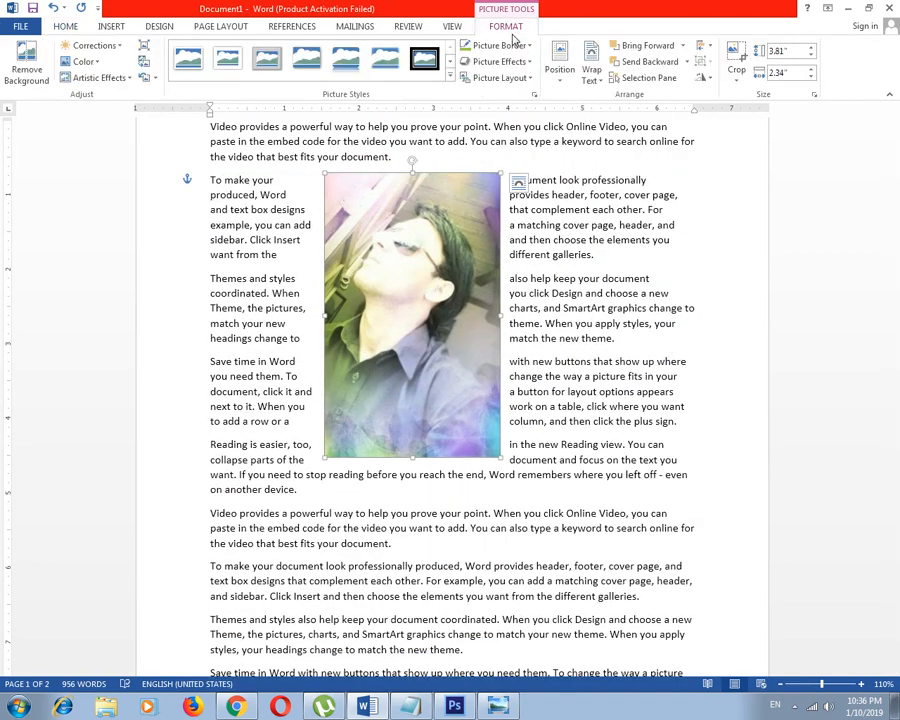
pyautogui.click(591, 76)
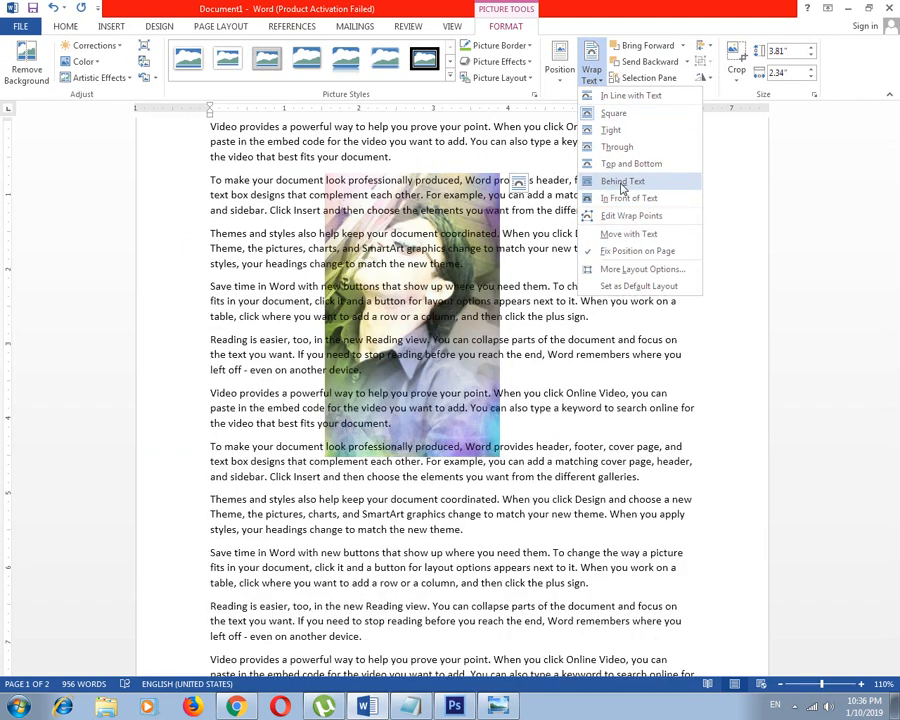
pyautogui.click(622, 182)
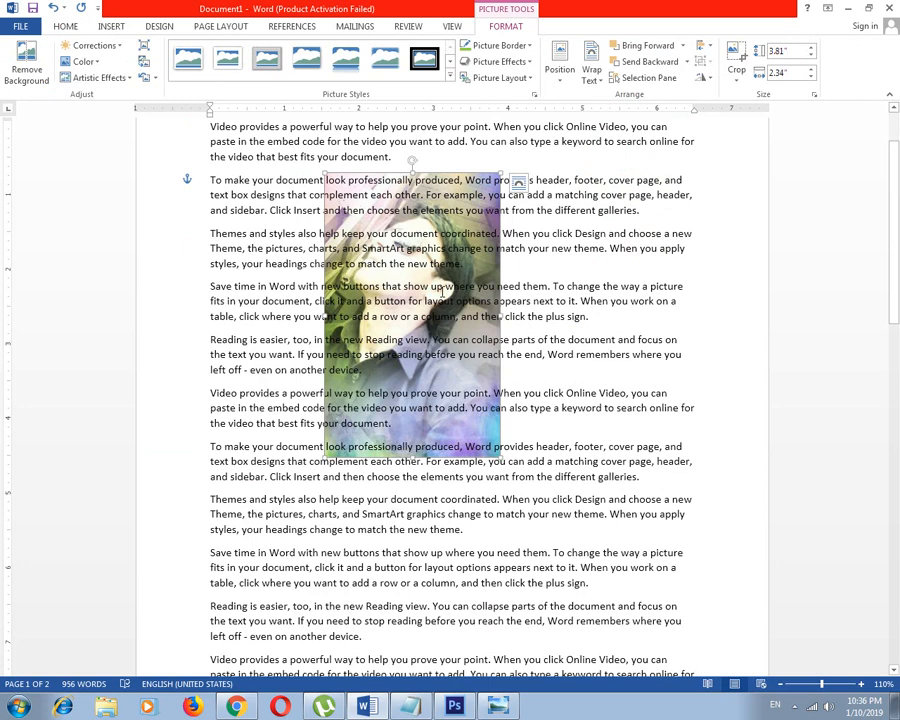
pyautogui.hotkey('ctrl', 'z')
# Try Tight wrapping on the picture and switch it back to Square
pyautogui.click(592, 64)
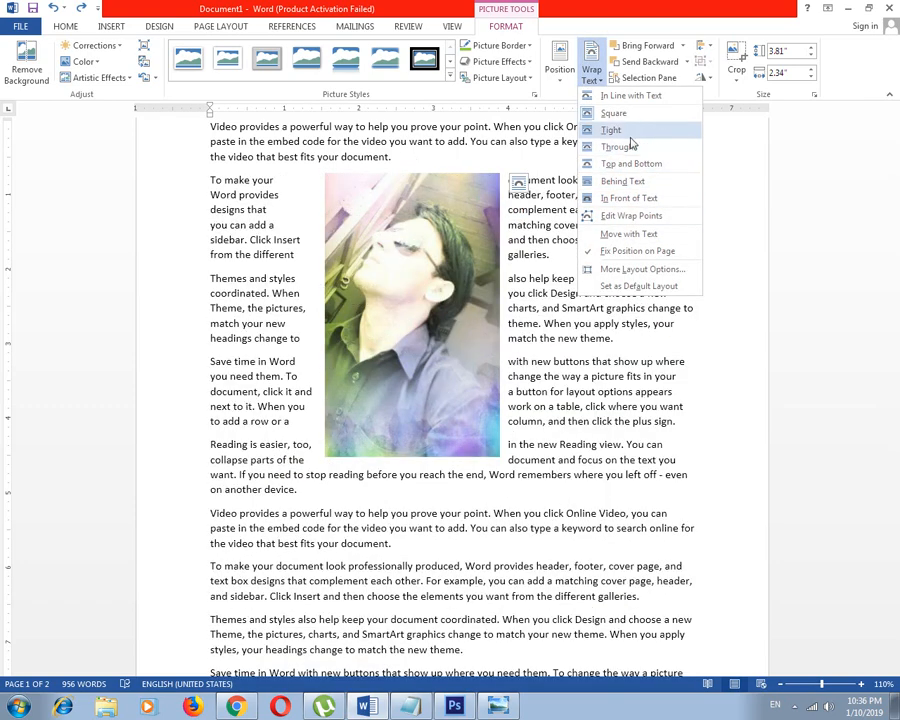
pyautogui.click(627, 131)
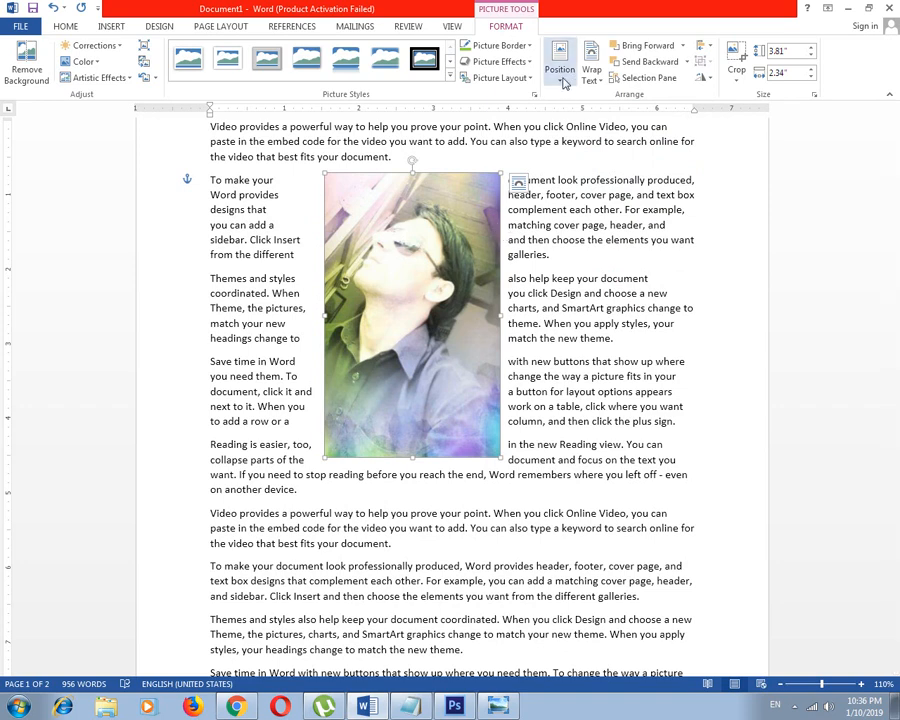
pyautogui.click(592, 64)
pyautogui.click(630, 116)
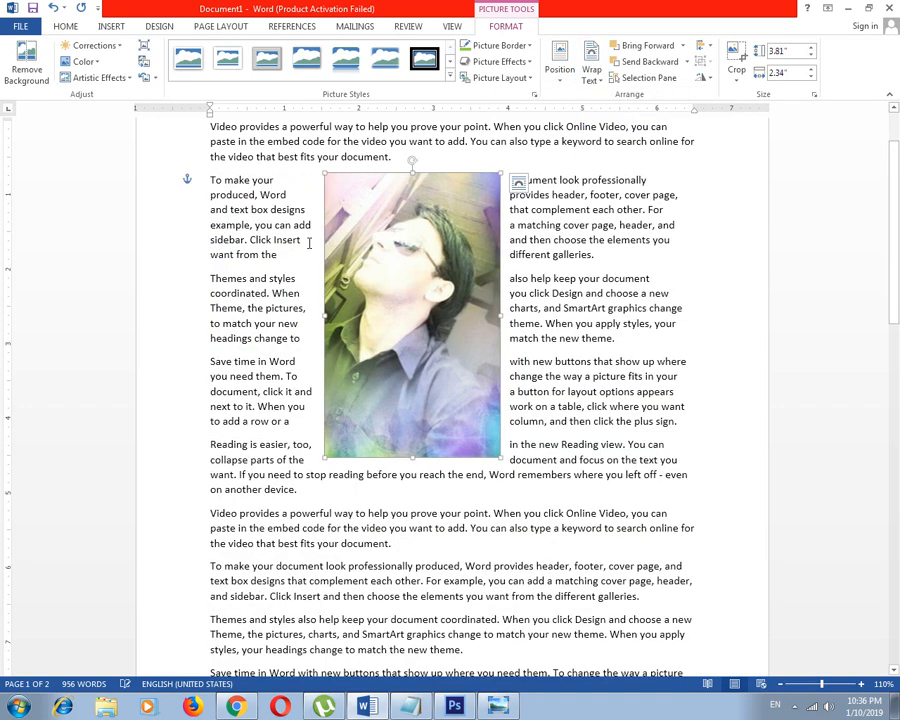
# Set the picture's wrapping to Top and Bottom and move it slightly to the right below the first paragraph
pyautogui.click(592, 64)
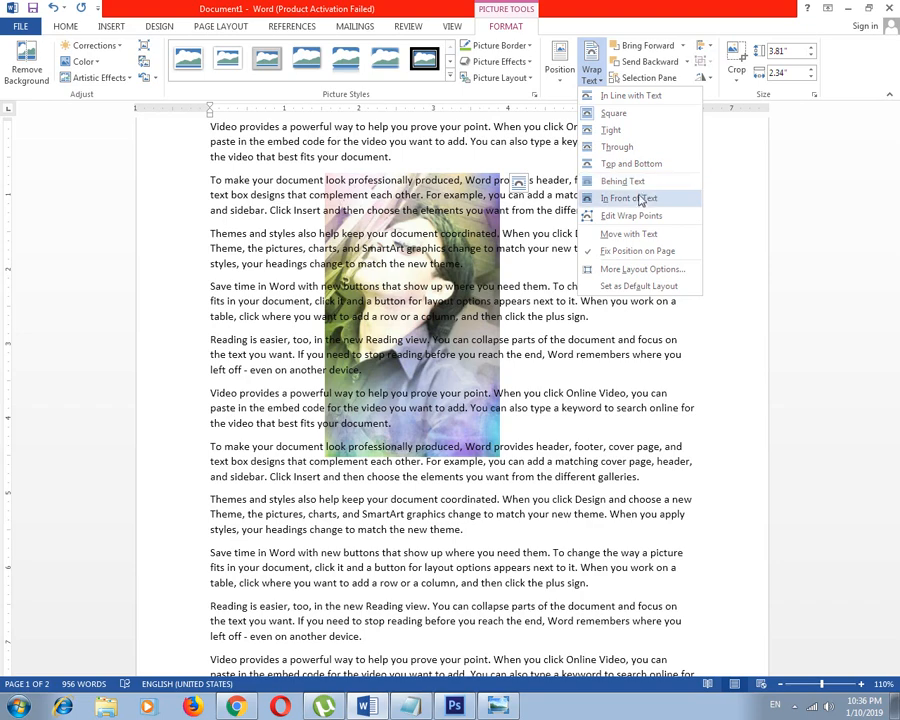
pyautogui.click(638, 163)
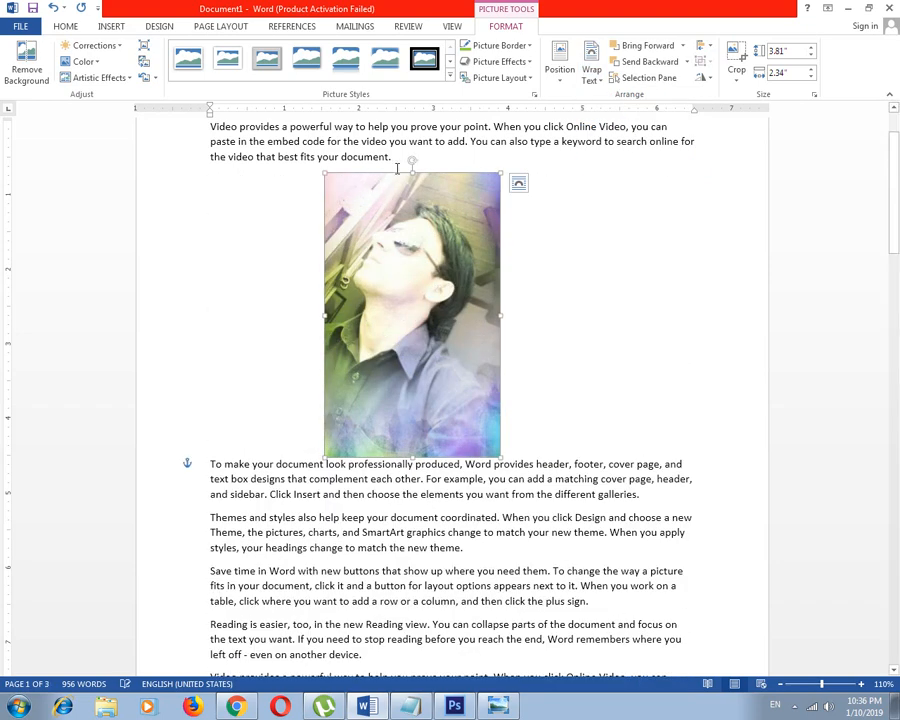
pyautogui.scroll(-1, 428, 465)
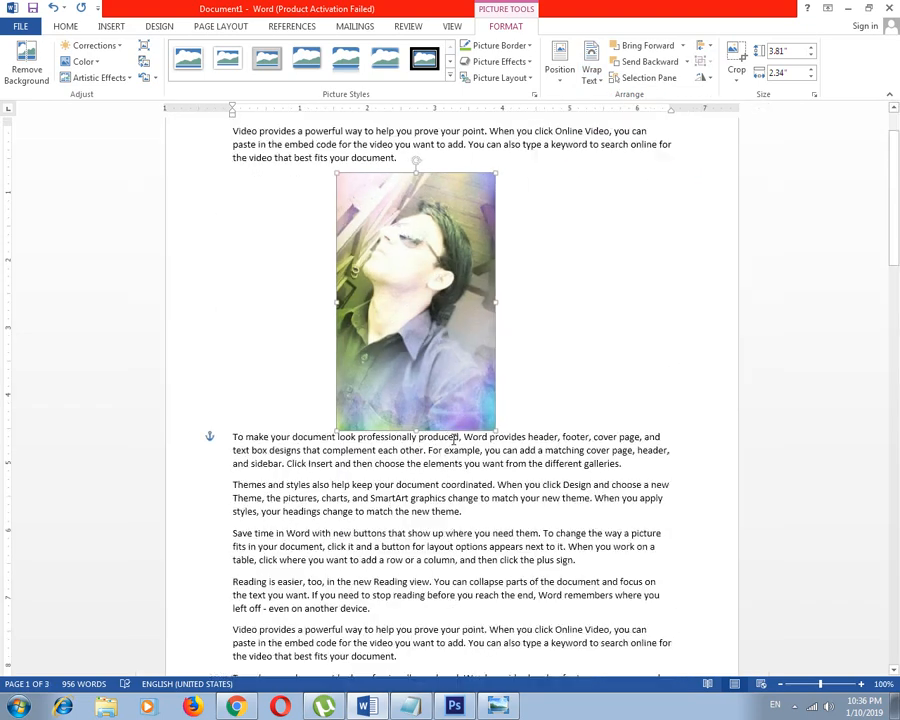
pyautogui.moveTo(422, 304); pyautogui.dragTo(462, 305)
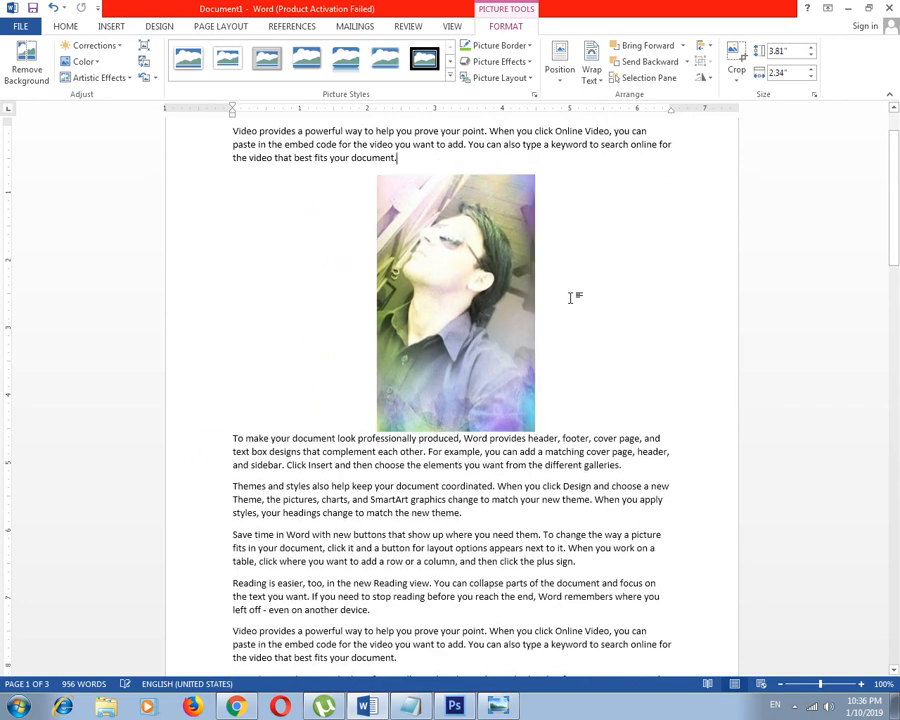
# Set the picture's wrapping to In Front of Text and move it further right over the paragraphs
pyautogui.click(596, 72)
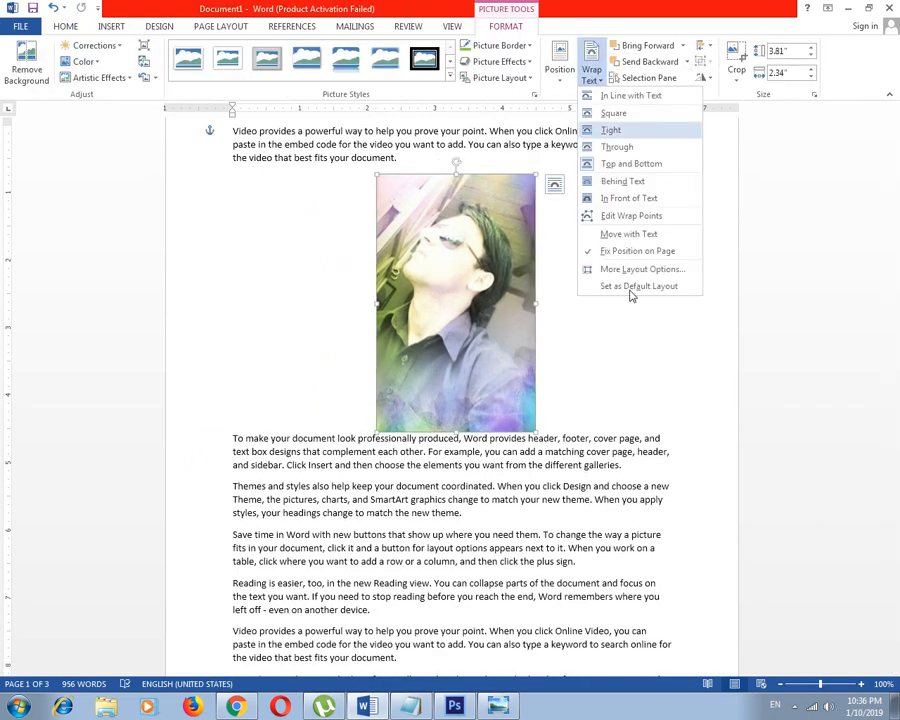
pyautogui.click(620, 194)
pyautogui.moveTo(497, 243); pyautogui.dragTo(542, 244)
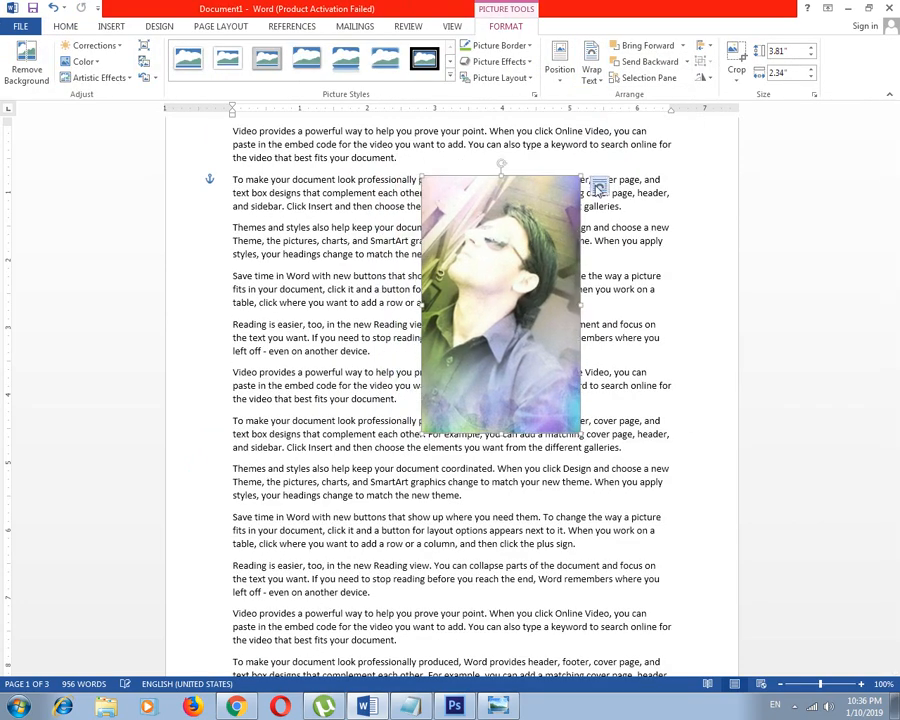
# Shrink the picture to about 2.53" by 1.56" and move it up over the paragraphs
pyautogui.moveTo(581, 175); pyautogui.dragTo(527, 262)
pyautogui.moveTo(475, 289); pyautogui.dragTo(475, 249)
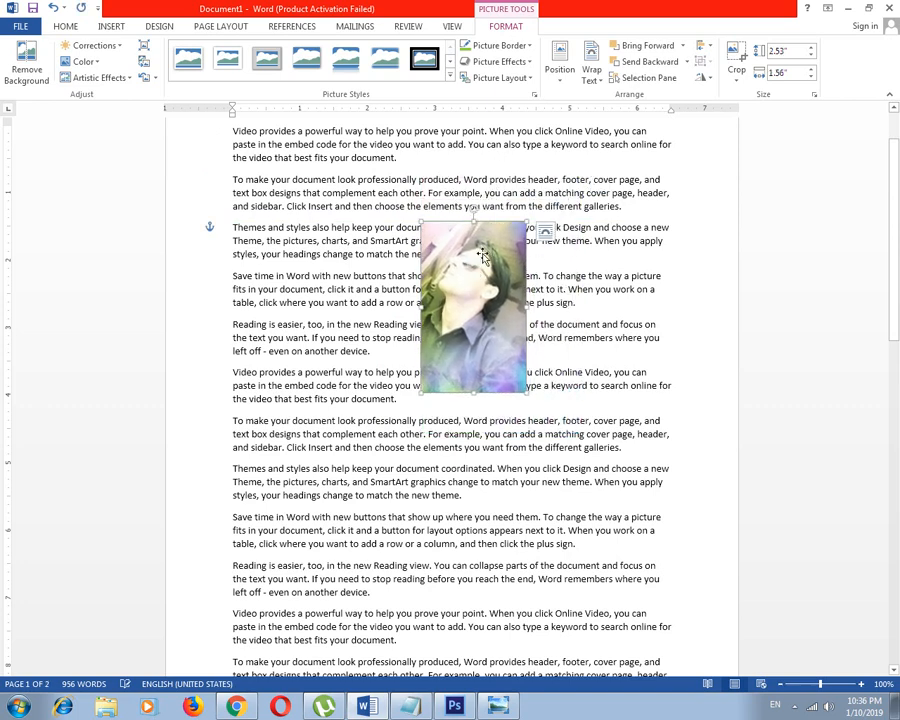
pyautogui.click(600, 87)
pyautogui.click(600, 87)
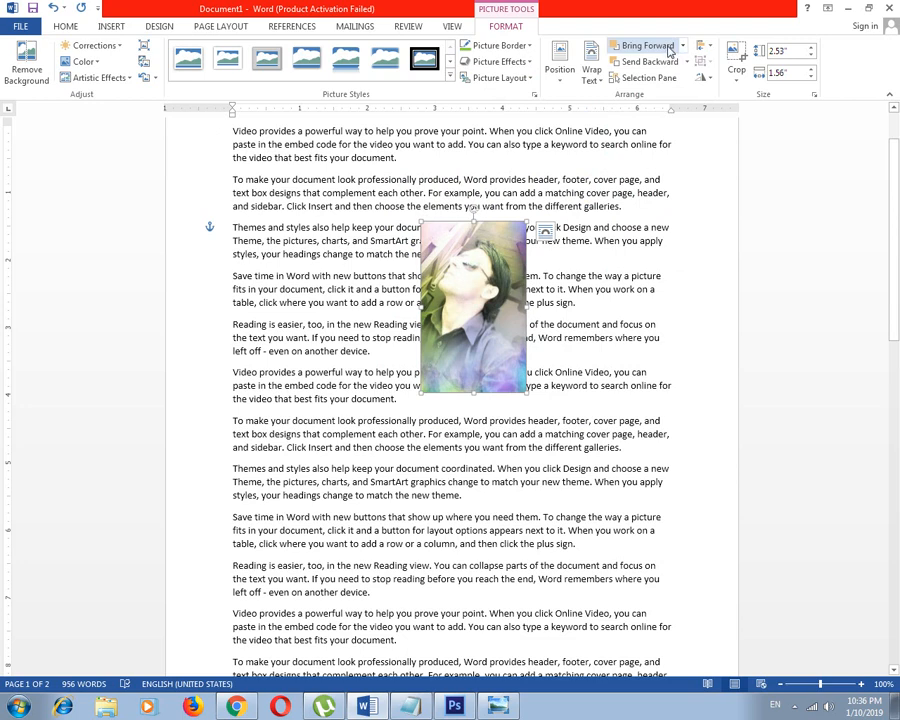
# Move the picture up and to the left over the text and enlarge it proportionally from its lower-right corner
pyautogui.moveTo(475, 282); pyautogui.dragTo(400, 260)
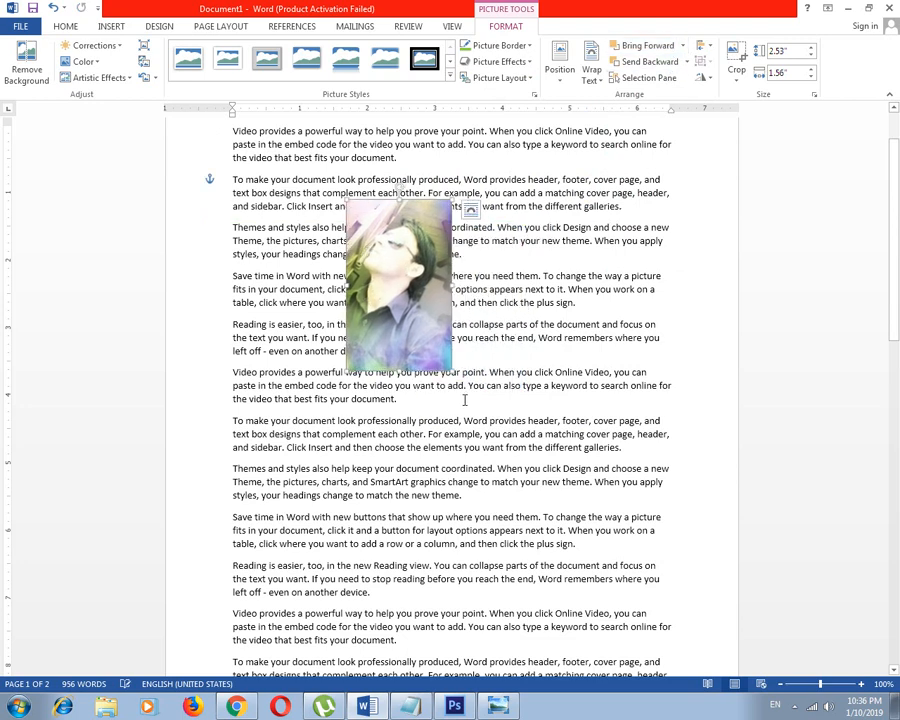
pyautogui.moveTo(452, 372); pyautogui.dragTo(540, 512)
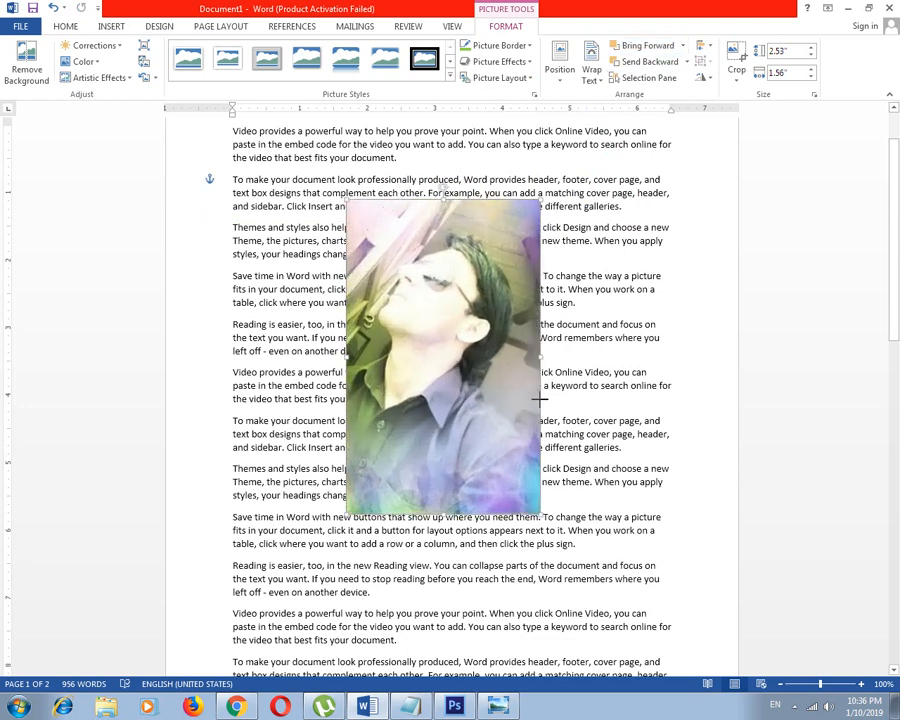
# Place the cursor in the body text and insert the second picture, IMG-20171210-WA0040
pyautogui.click(393, 147)
pyautogui.click(122, 29)
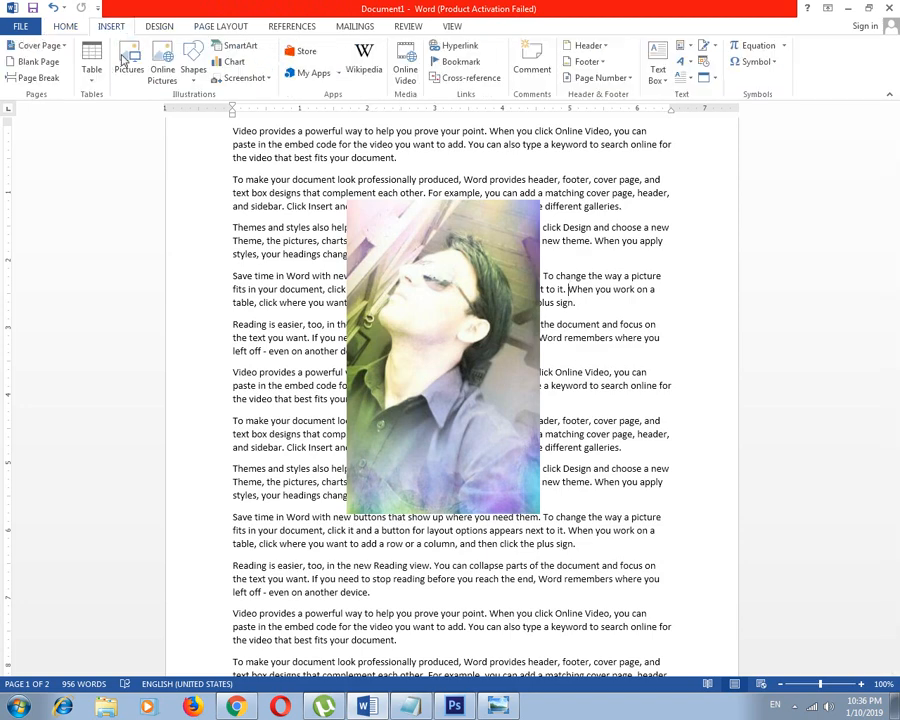
pyautogui.click(131, 62)
pyautogui.click(310, 198)
pyautogui.doubleClick(310, 198)
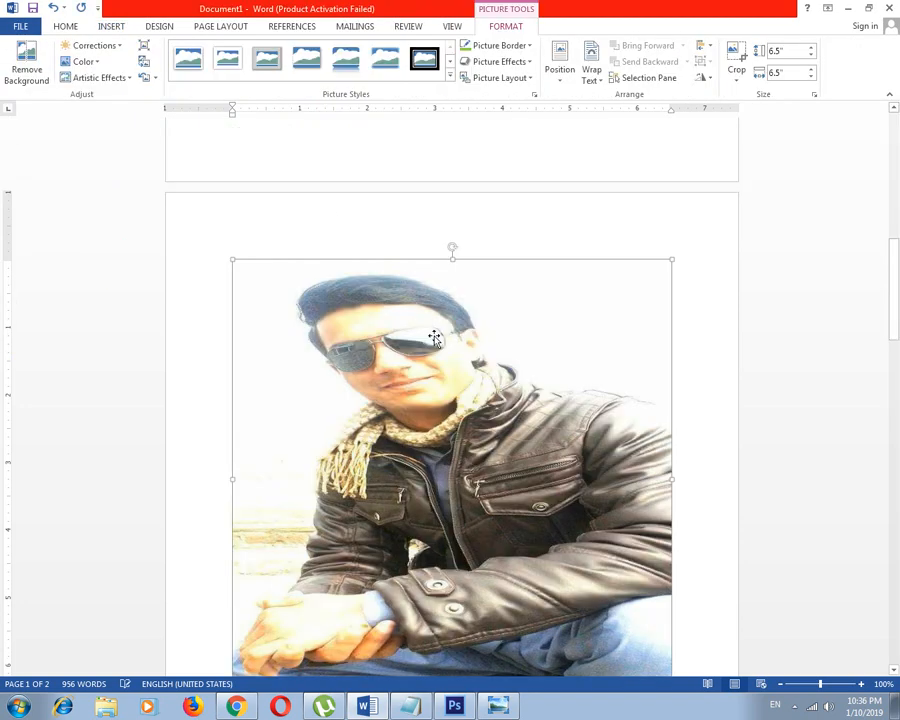
# Set the second picture's wrapping to In Front of Text, shrink it to about 2.46" by 2.46" and overlap it with the first picture's upper-right corner
pyautogui.click(593, 76)
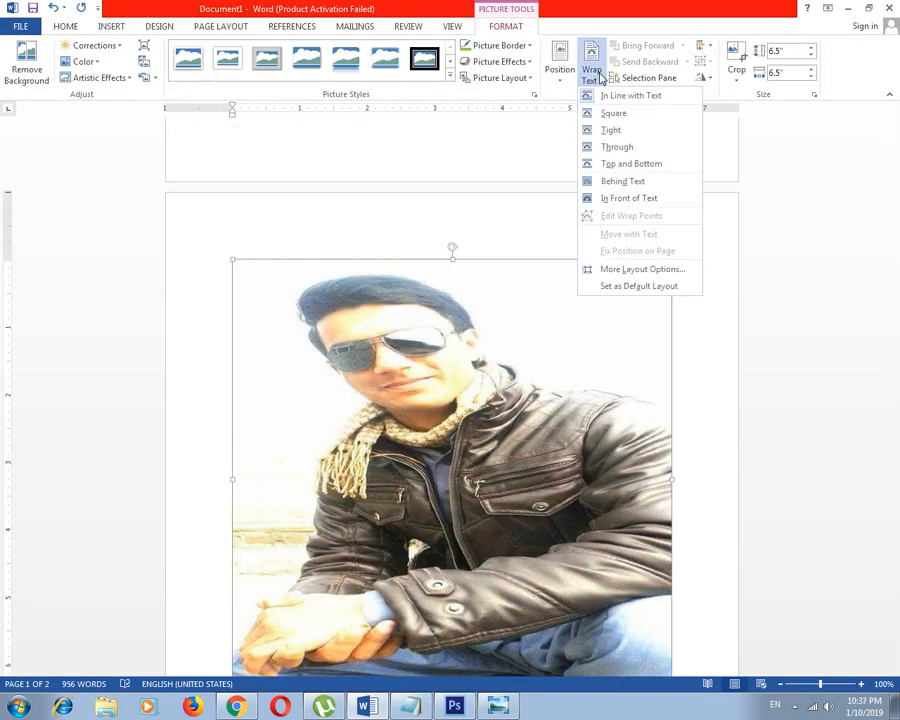
pyautogui.click(622, 197)
pyautogui.scroll(-2, 491, 315)
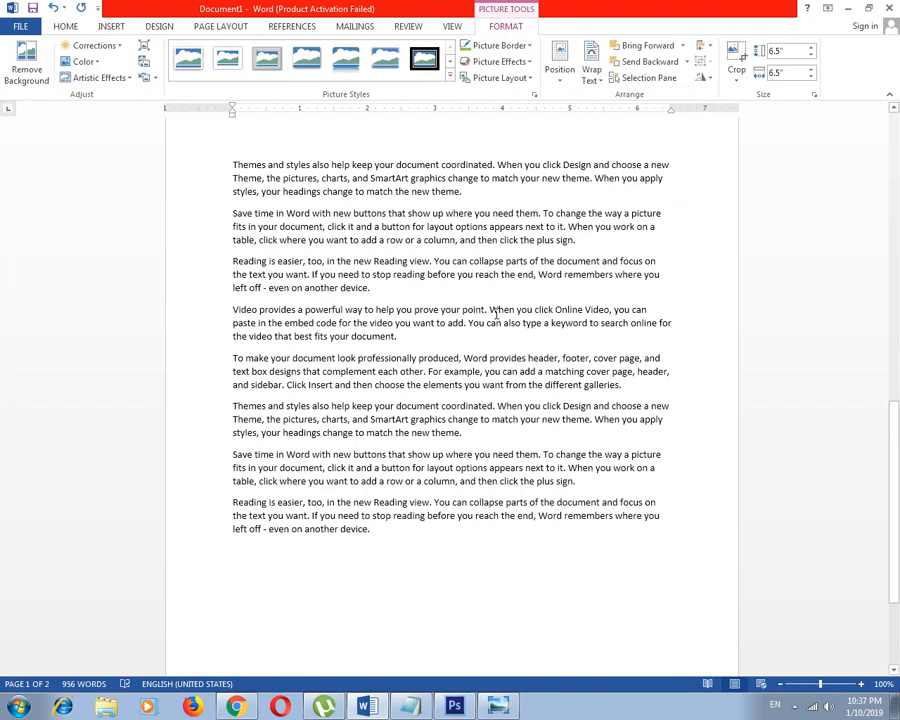
pyautogui.scroll(12, 494, 315)
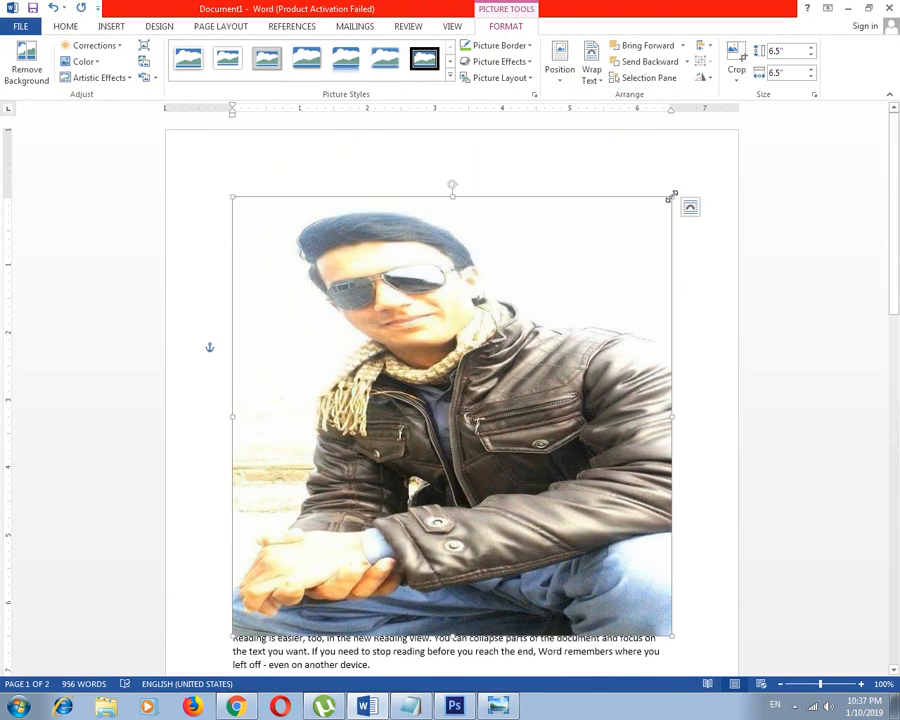
pyautogui.moveTo(672, 195); pyautogui.dragTo(613, 233)
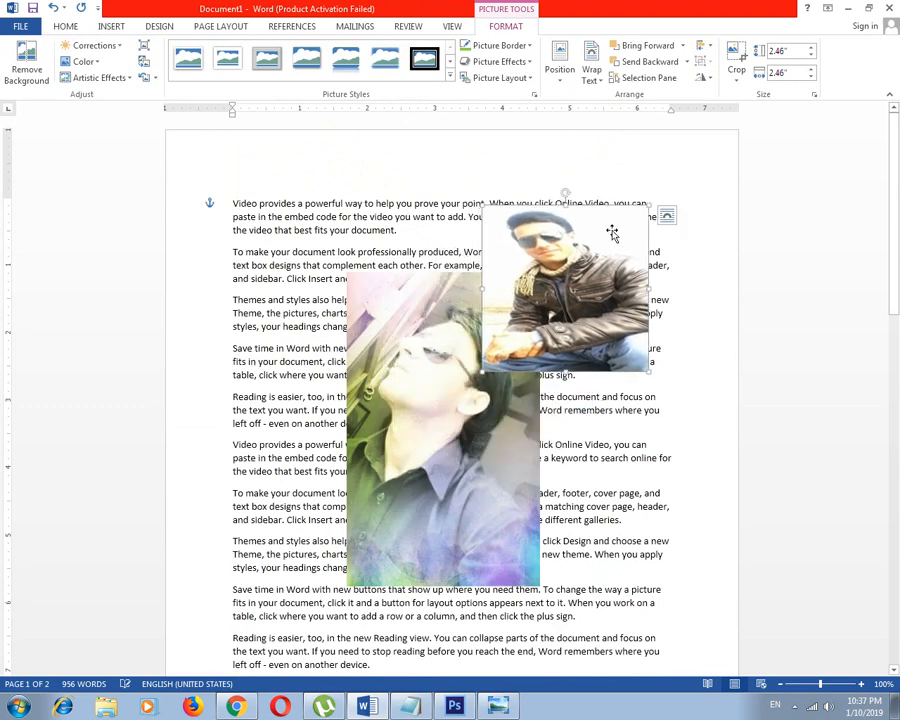
# Apply Bring to Front to the second picture, and bring the larger first picture forward one level
pyautogui.click(684, 46)
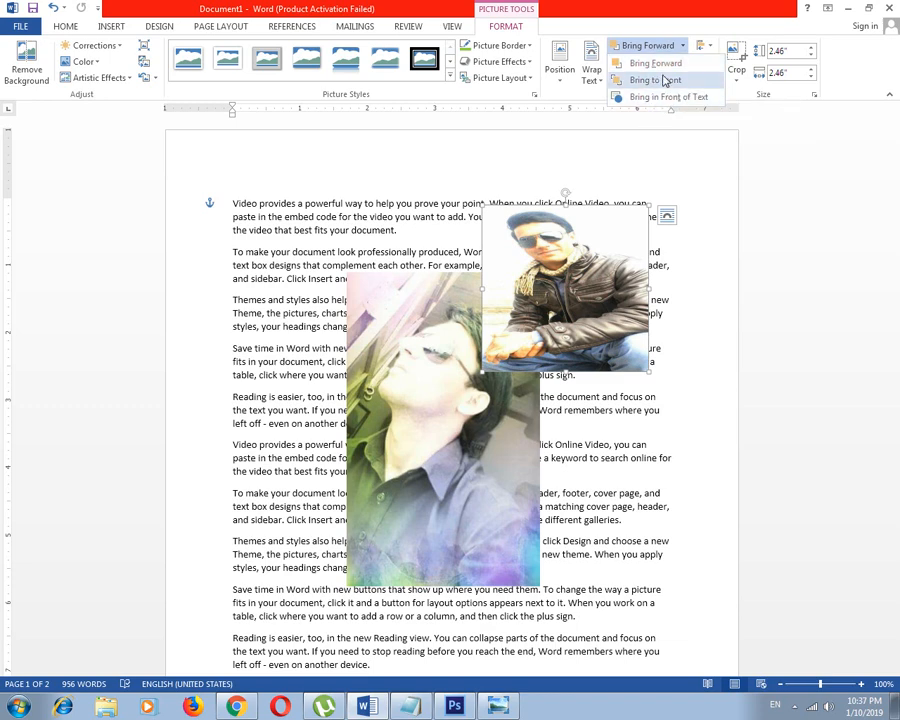
pyautogui.click(657, 84)
pyautogui.click(443, 316)
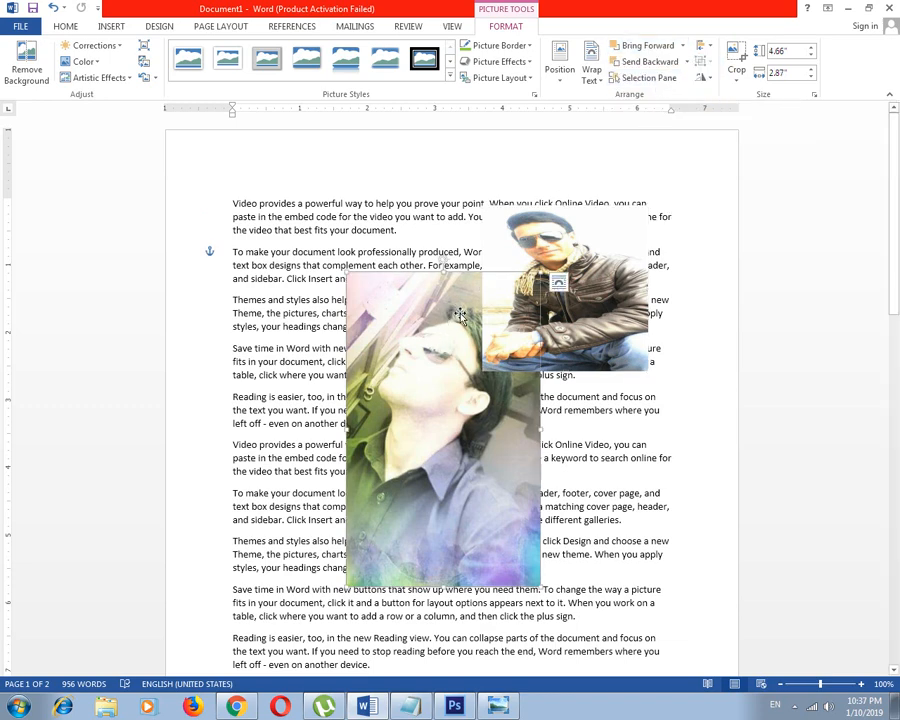
pyautogui.click(639, 49)
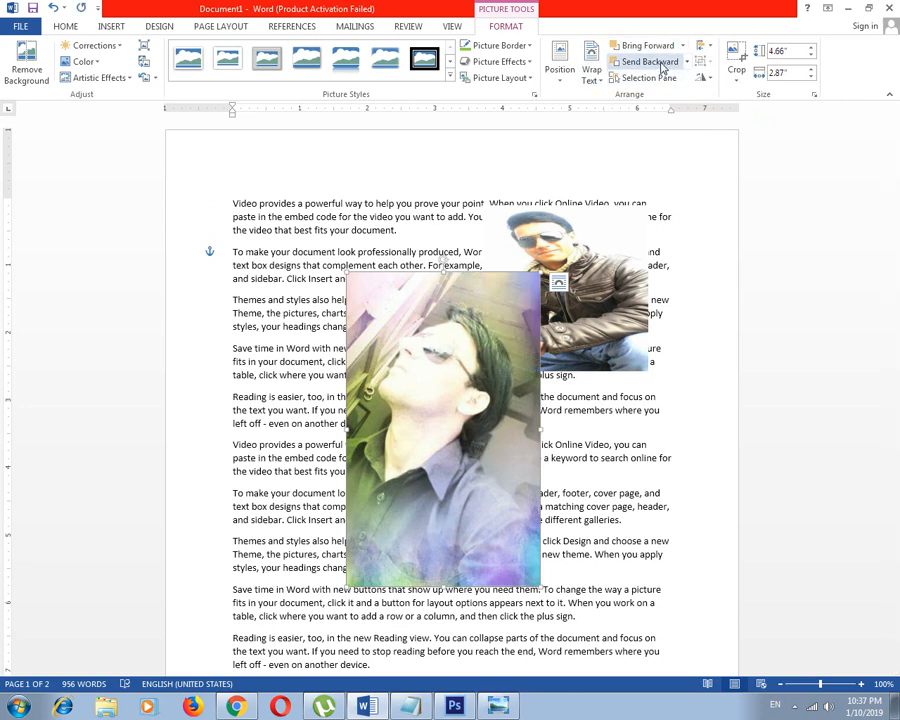
# Bring the smaller picture of the man in the jacket forward and apply Bring to Front to it
pyautogui.click(578, 253)
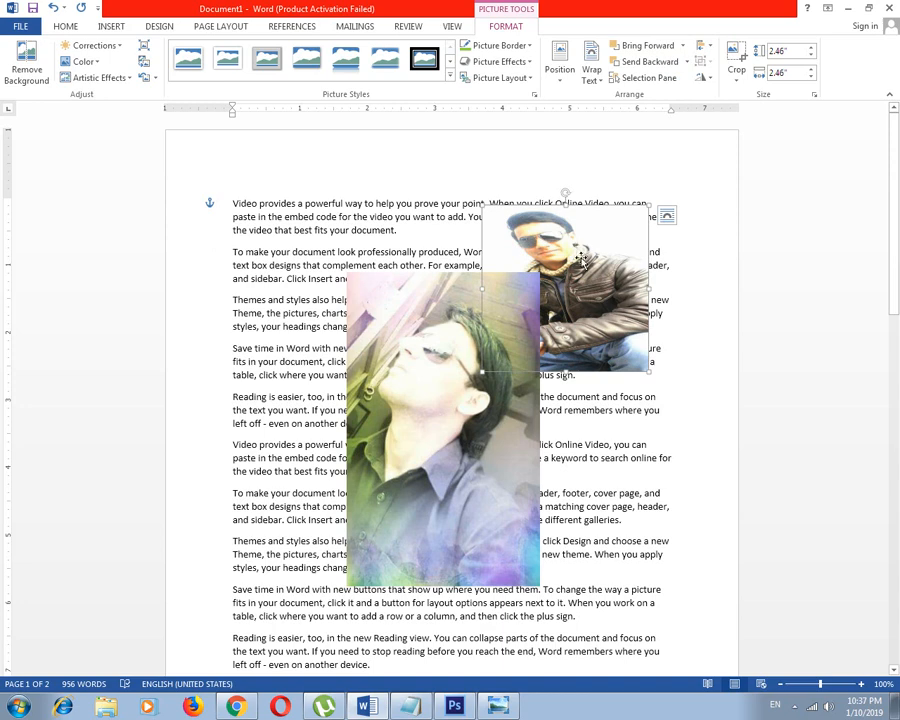
pyautogui.click(650, 46)
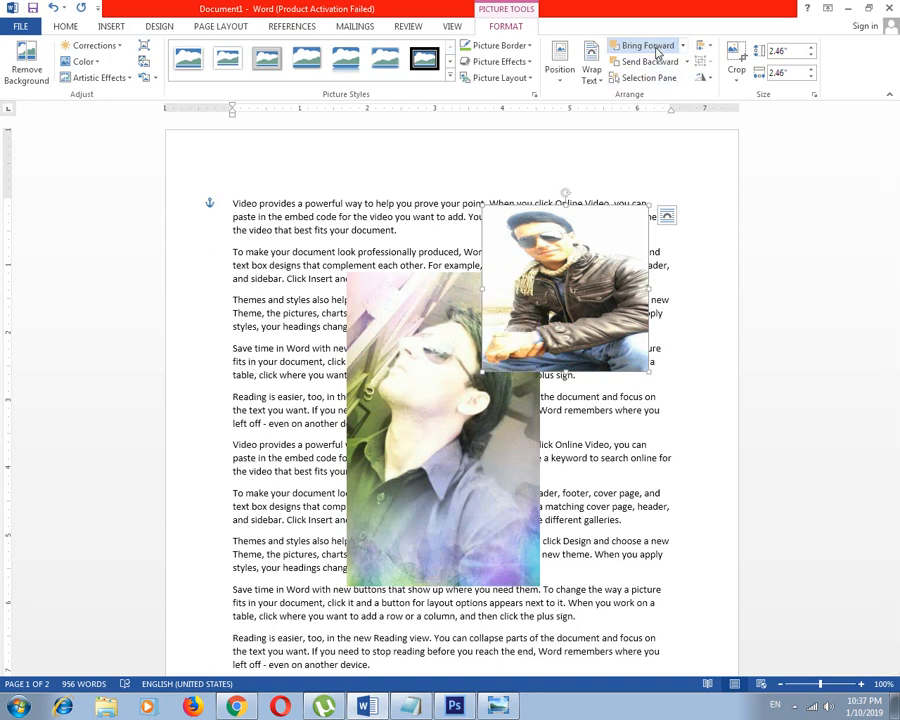
pyautogui.click(683, 46)
pyautogui.click(672, 80)
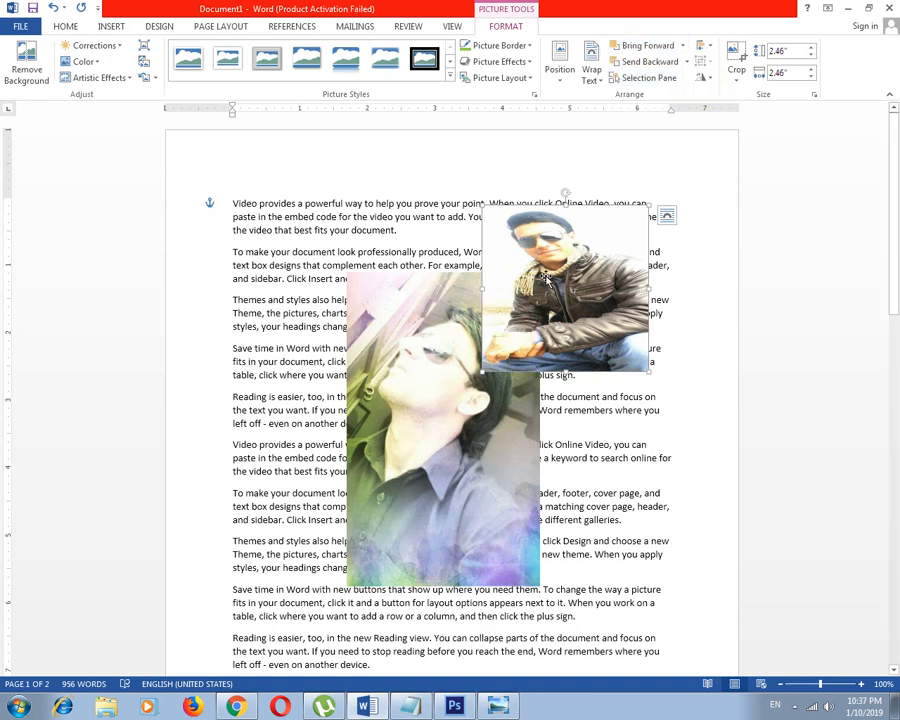
# Send the smaller jacket picture to the back, behind the larger picture
pyautogui.click(449, 365)
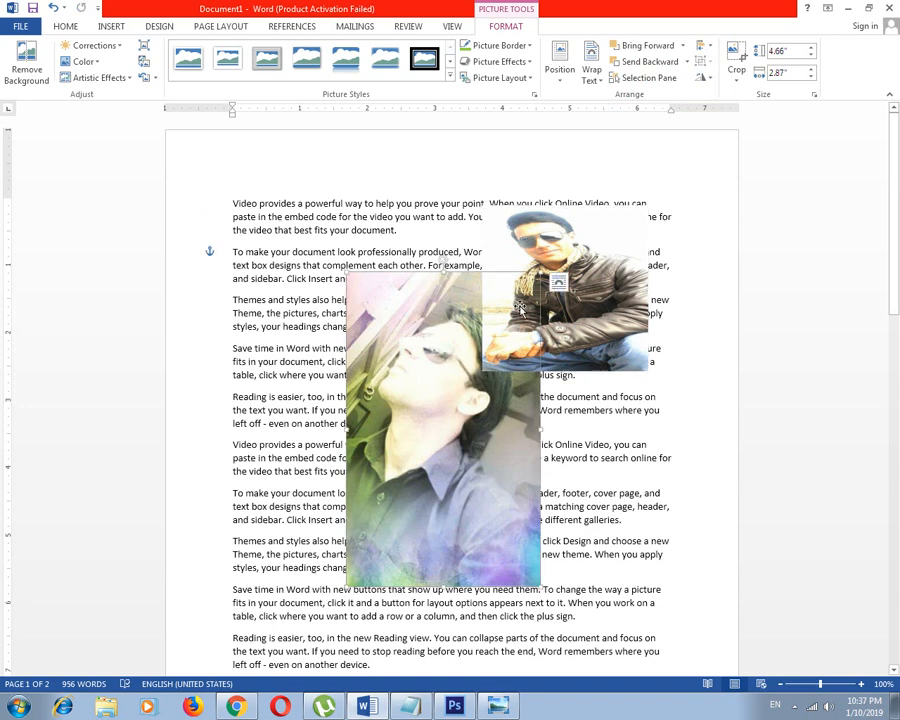
pyautogui.click(563, 340)
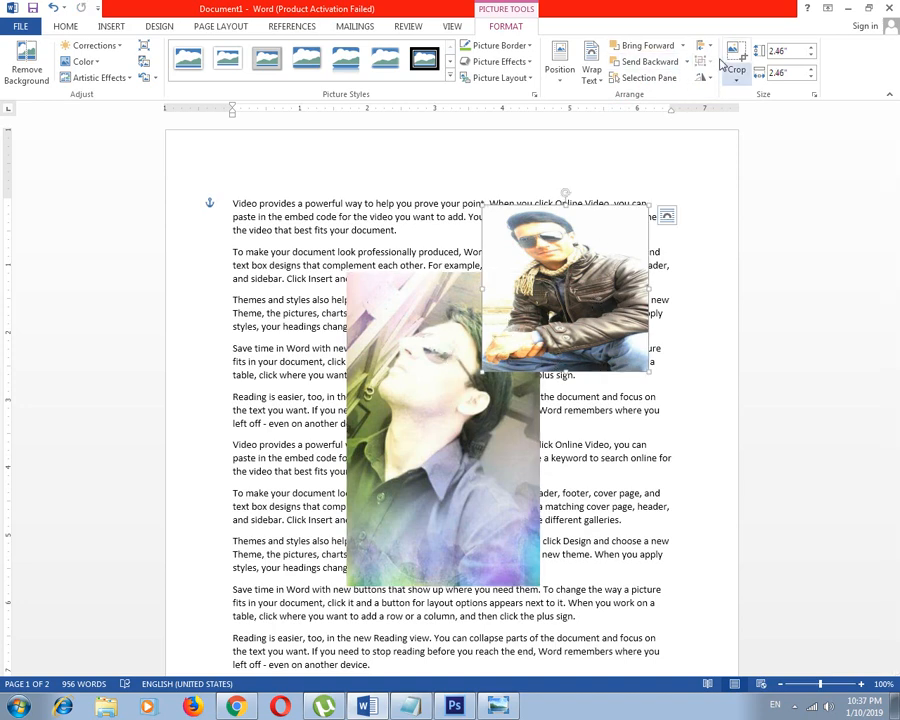
pyautogui.click(687, 62)
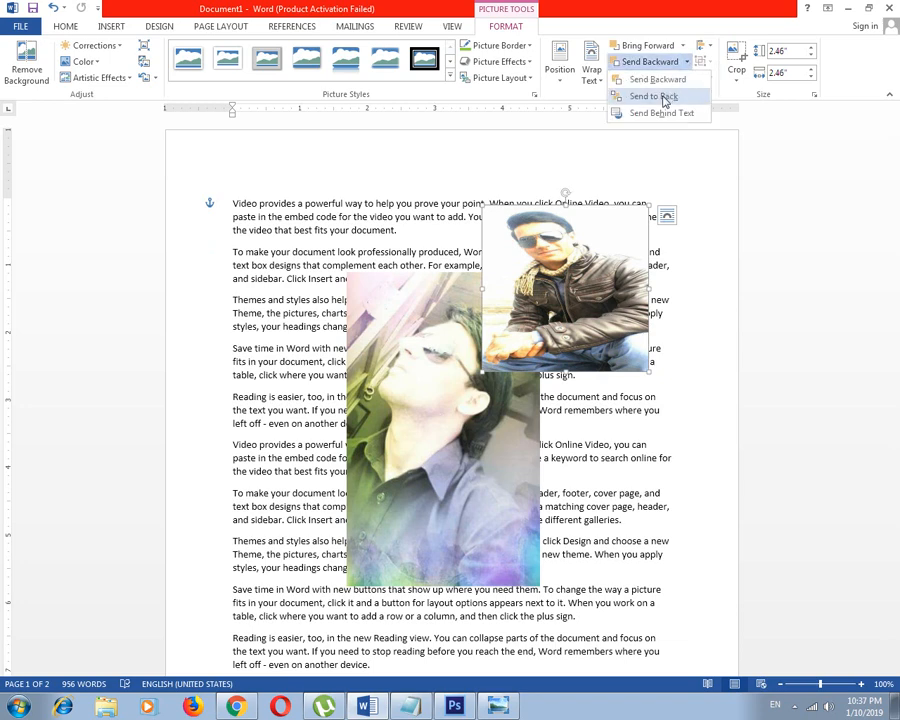
pyautogui.click(664, 97)
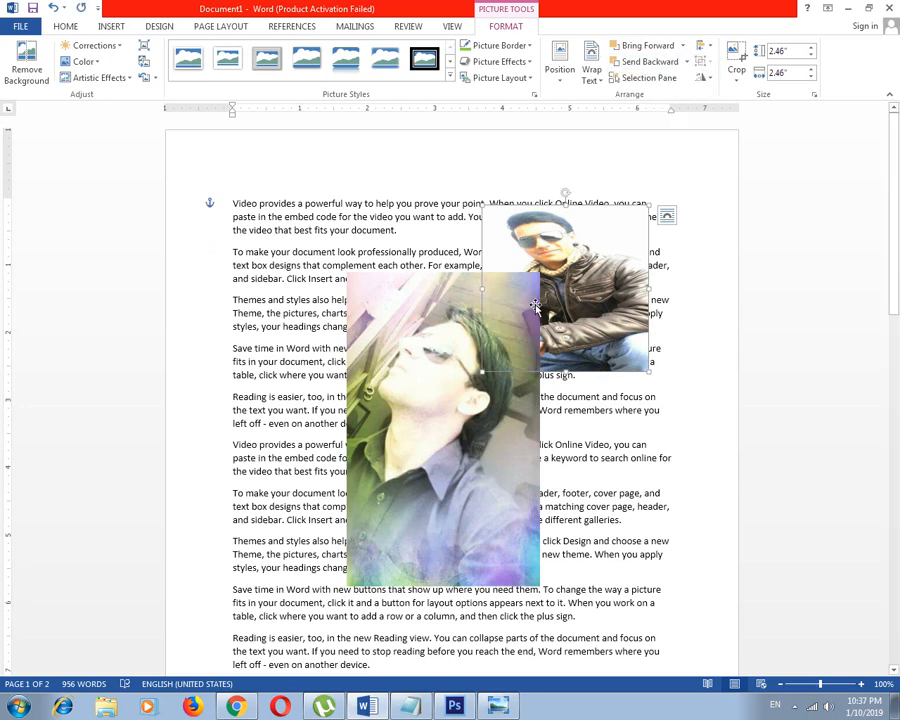
# Move the larger picture up and to the right over the jacket picture and send it backward one level
pyautogui.moveTo(447, 331); pyautogui.dragTo(482, 274)
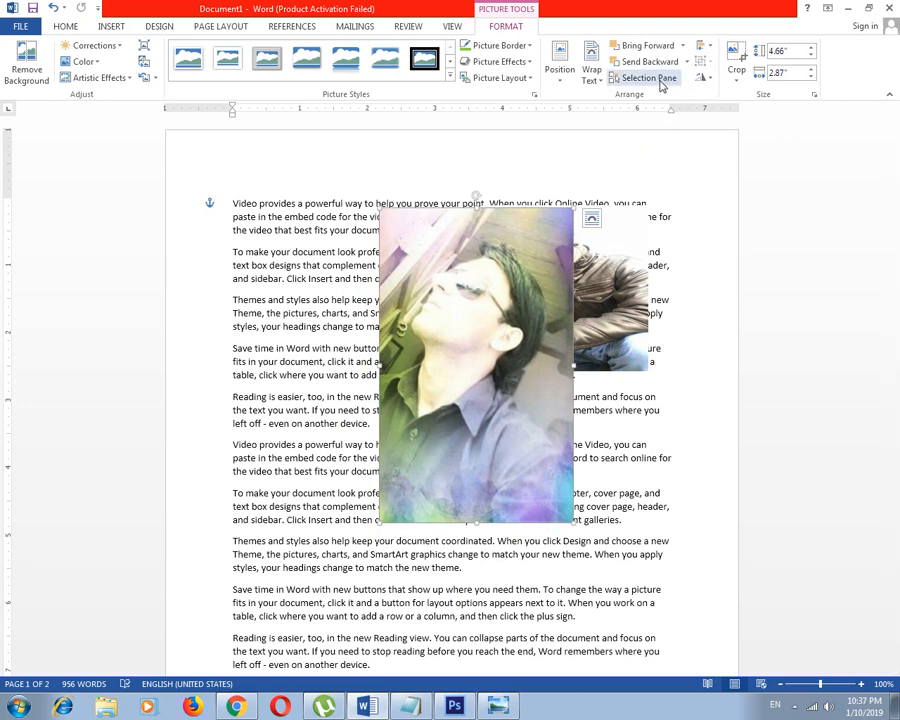
pyautogui.click(688, 266)
pyautogui.click(519, 288)
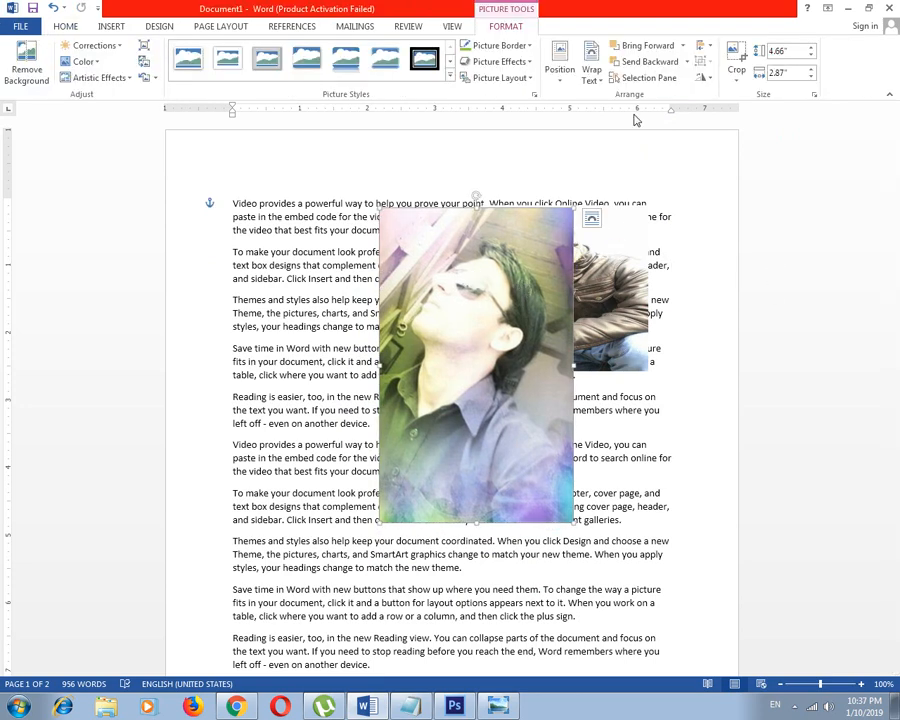
pyautogui.click(648, 64)
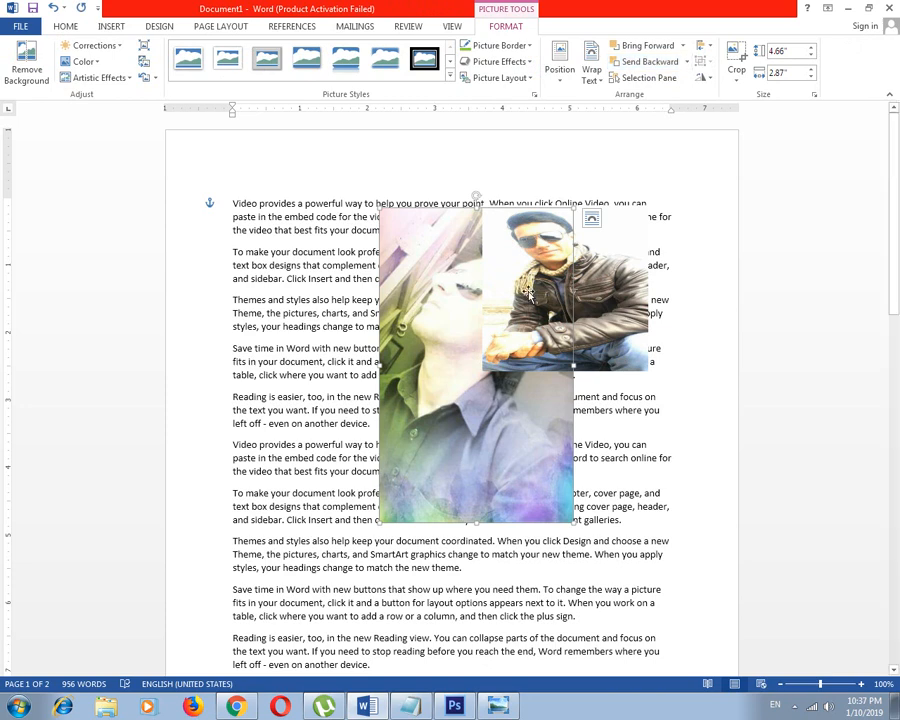
# Try to send the larger picture further backward, and briefly display the list of pictures in the document
pyautogui.click(687, 62)
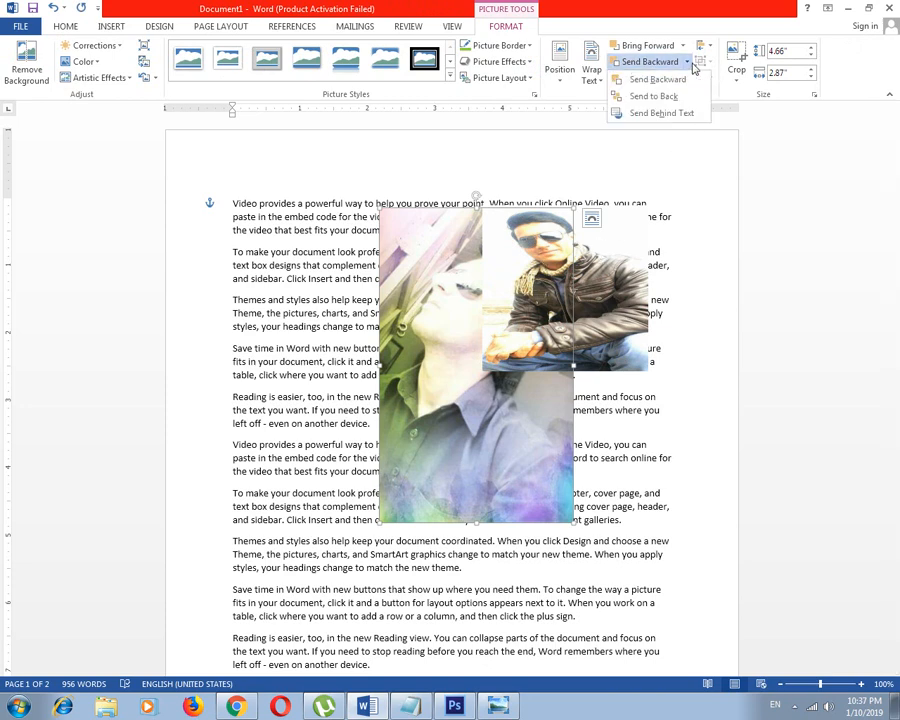
pyautogui.click(680, 84)
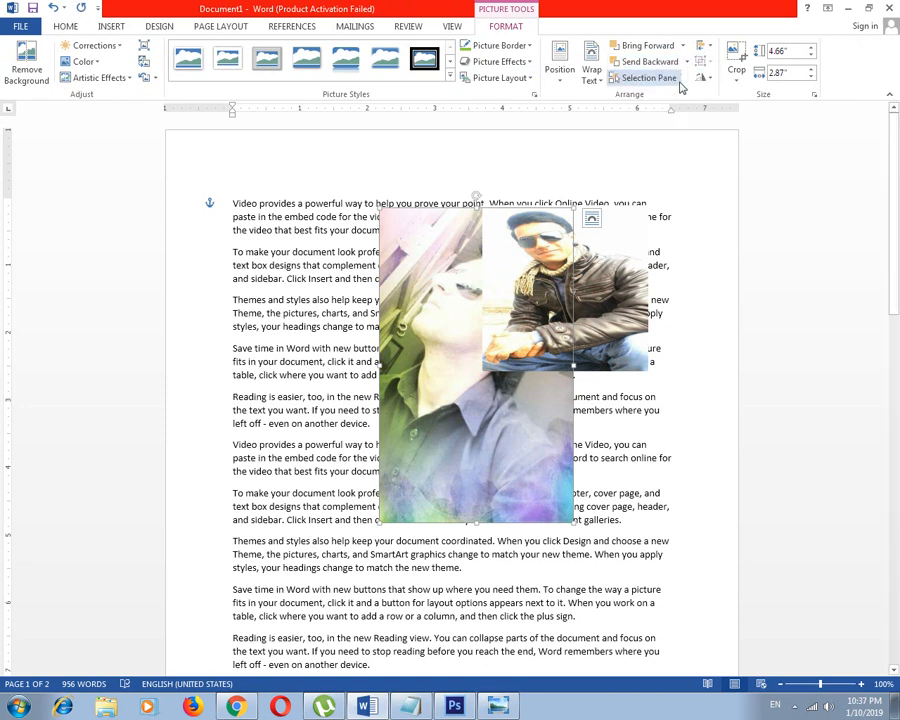
pyautogui.click(687, 62)
pyautogui.click(676, 84)
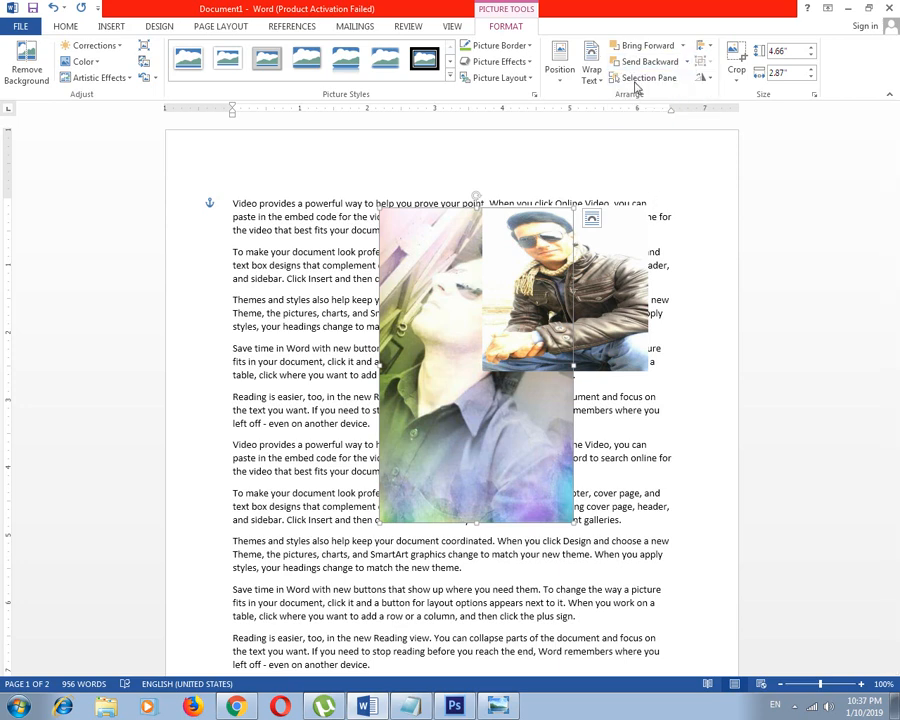
pyautogui.click(648, 78)
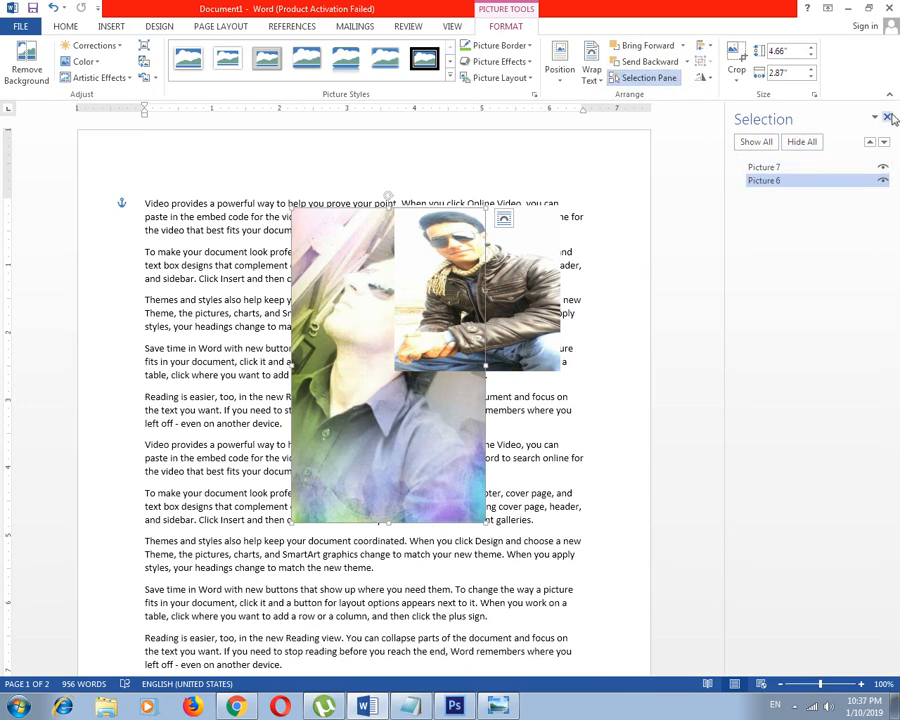
pyautogui.click(627, 80)
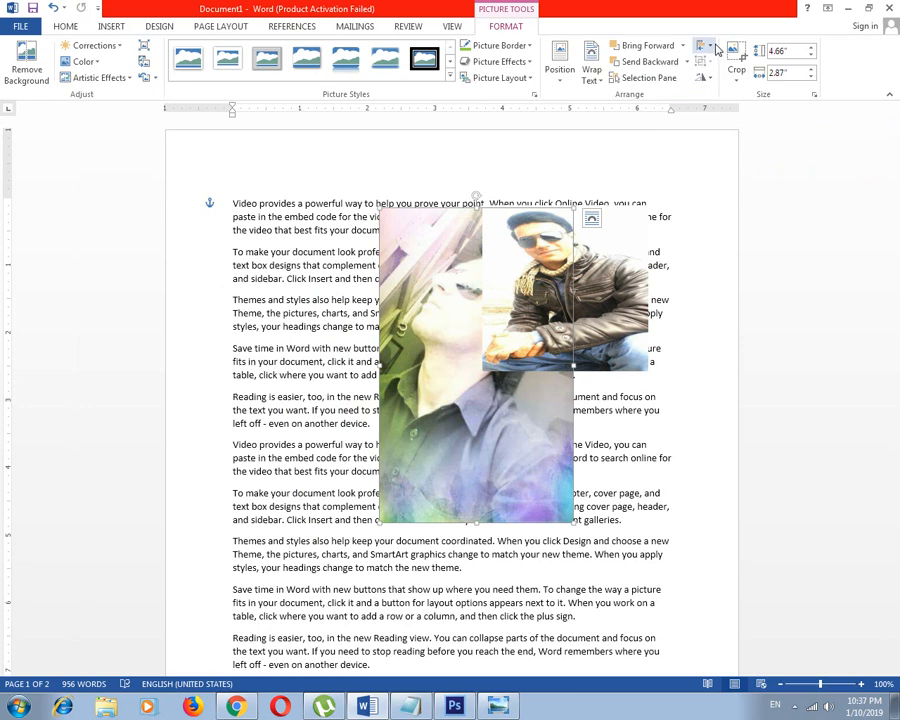
# Align the larger picture to the center and middle of the page margins
pyautogui.click(716, 50)
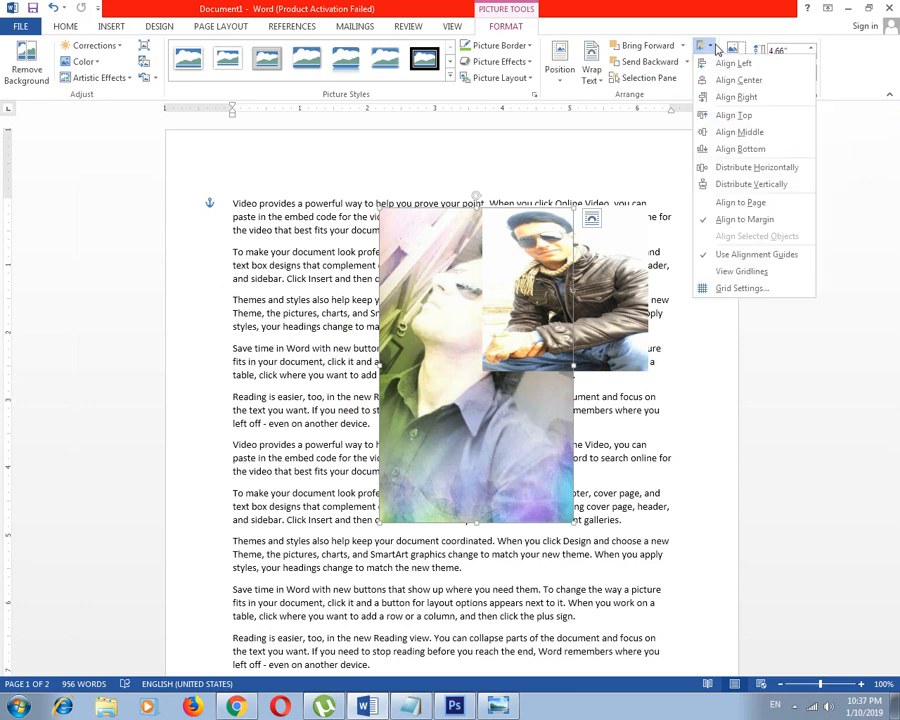
pyautogui.click(735, 80)
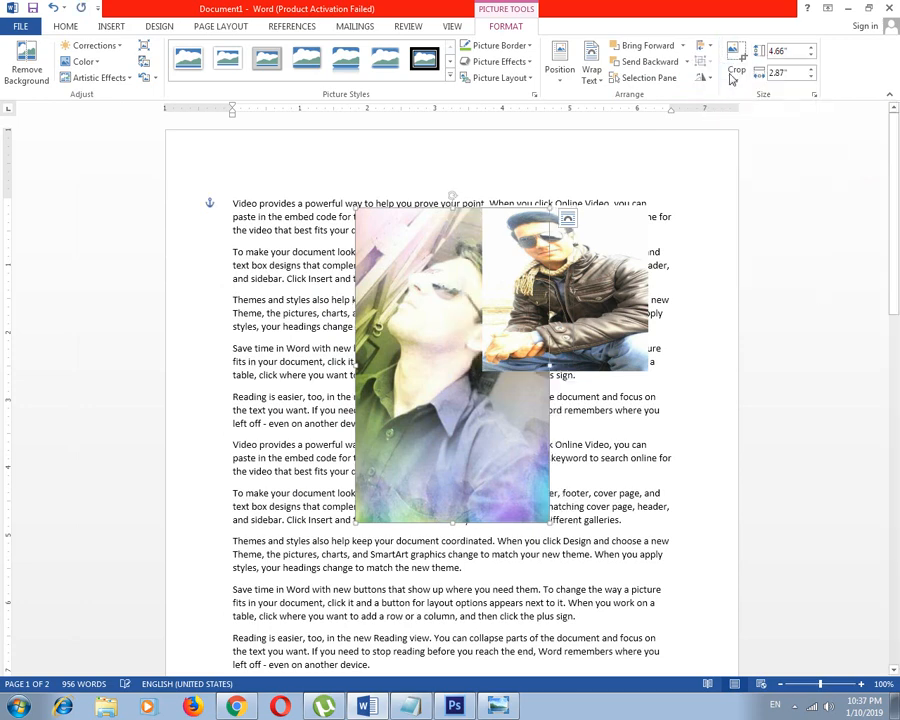
pyautogui.click(706, 47)
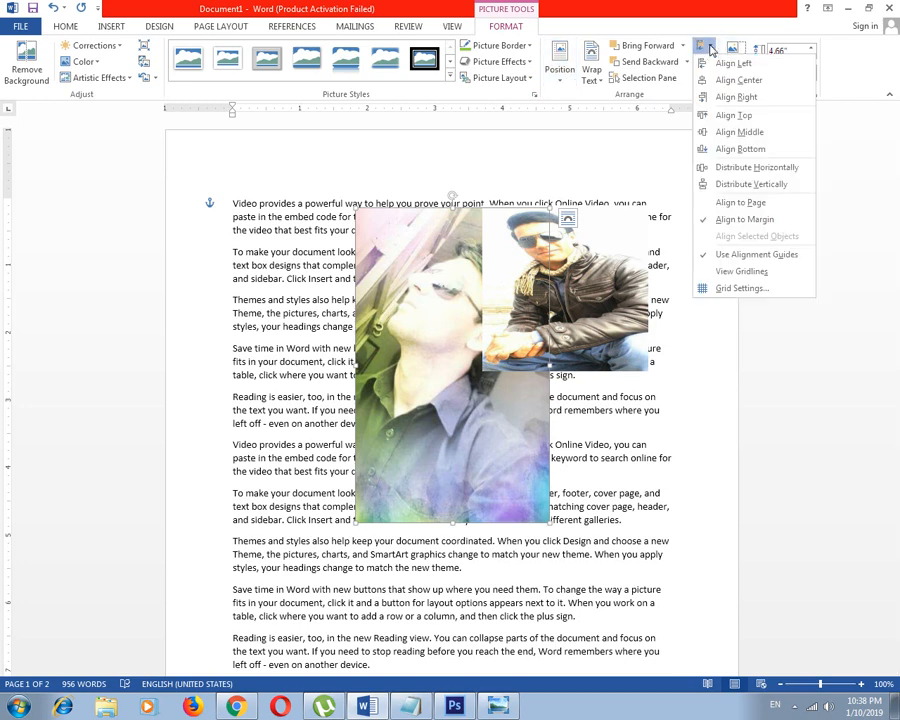
pyautogui.click(745, 131)
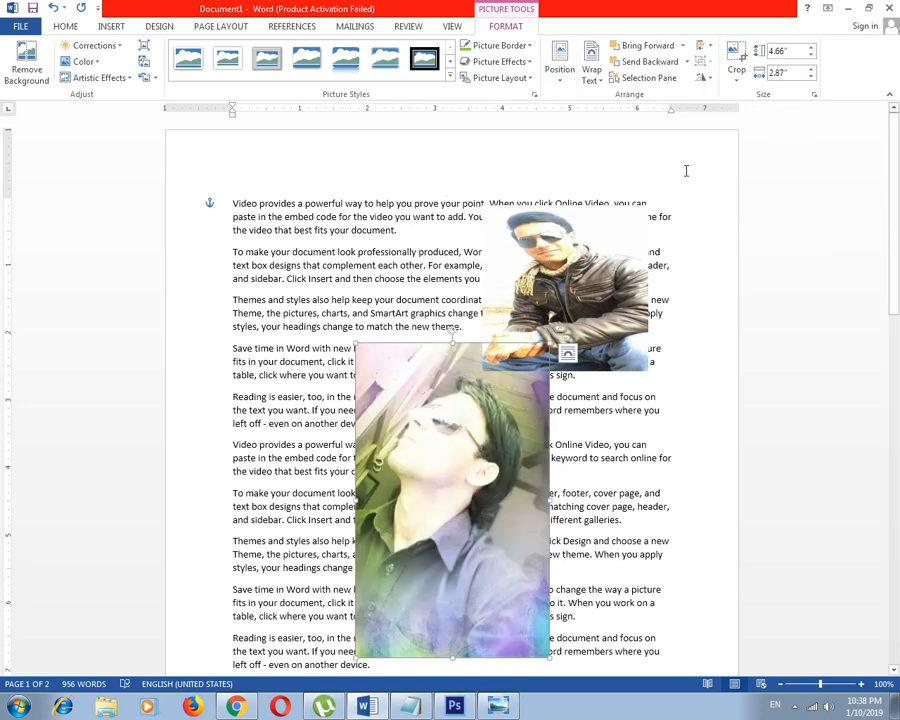
# Preview the 90° rotation options on the larger picture
pyautogui.click(706, 79)
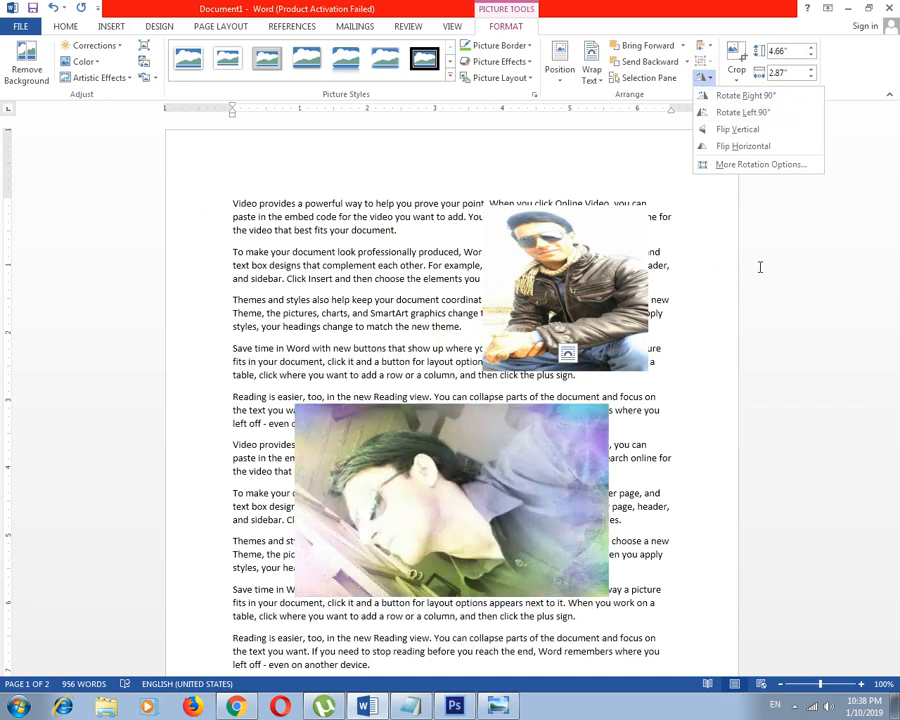
pyautogui.click(745, 95)
pyautogui.scroll(-2, 450, 400)
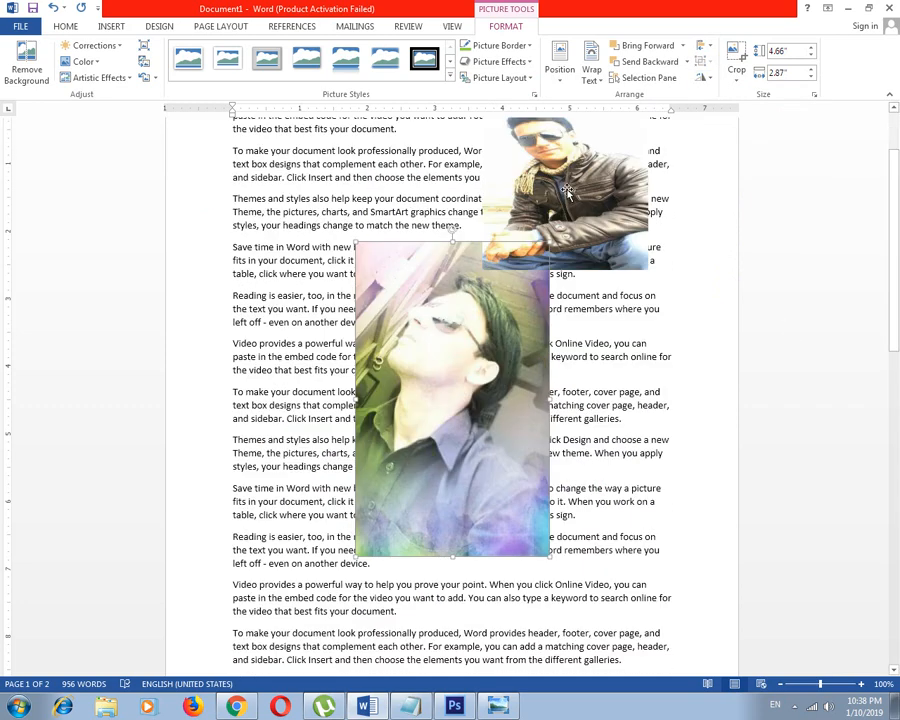
pyautogui.click(794, 706)
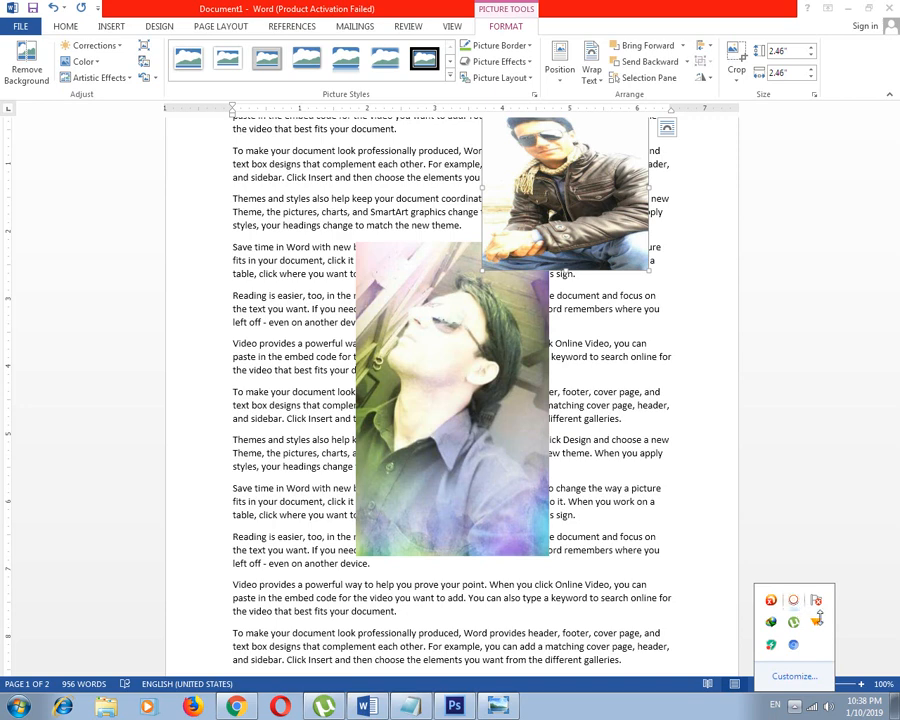
pyautogui.click(812, 538)
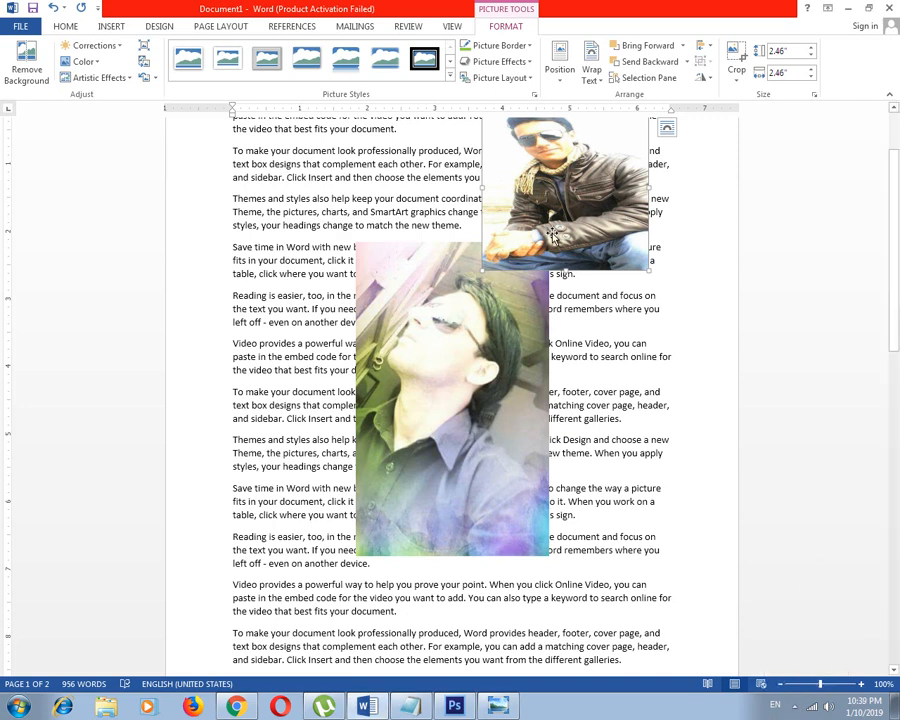
# Nudge the jacket picture slightly down and to the left, and delete the larger picture
pyautogui.moveTo(552, 219); pyautogui.dragTo(553, 231)
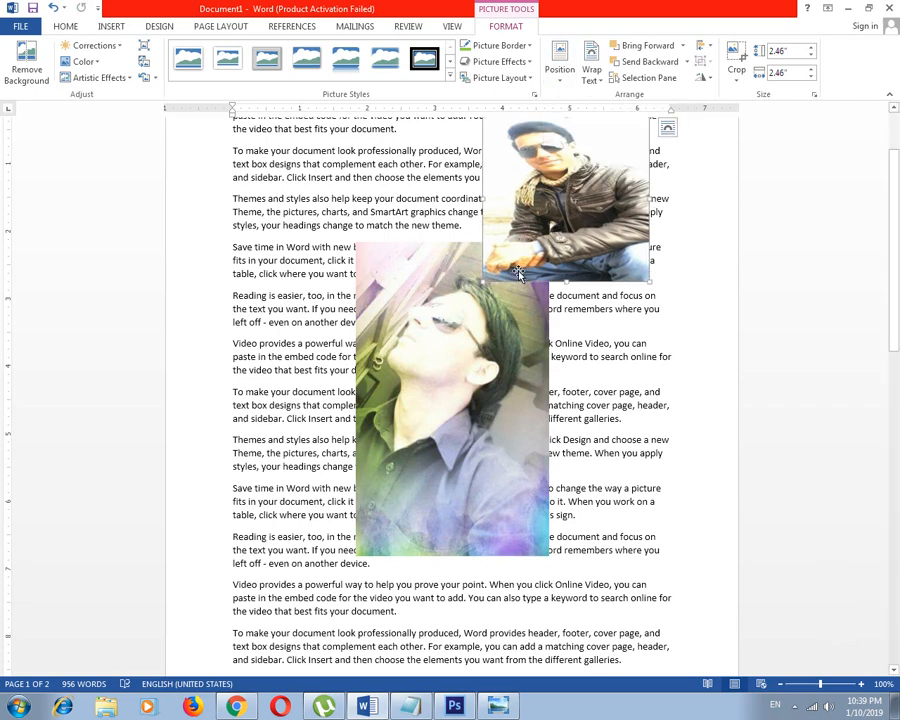
pyautogui.moveTo(565, 222); pyautogui.dragTo(554, 232)
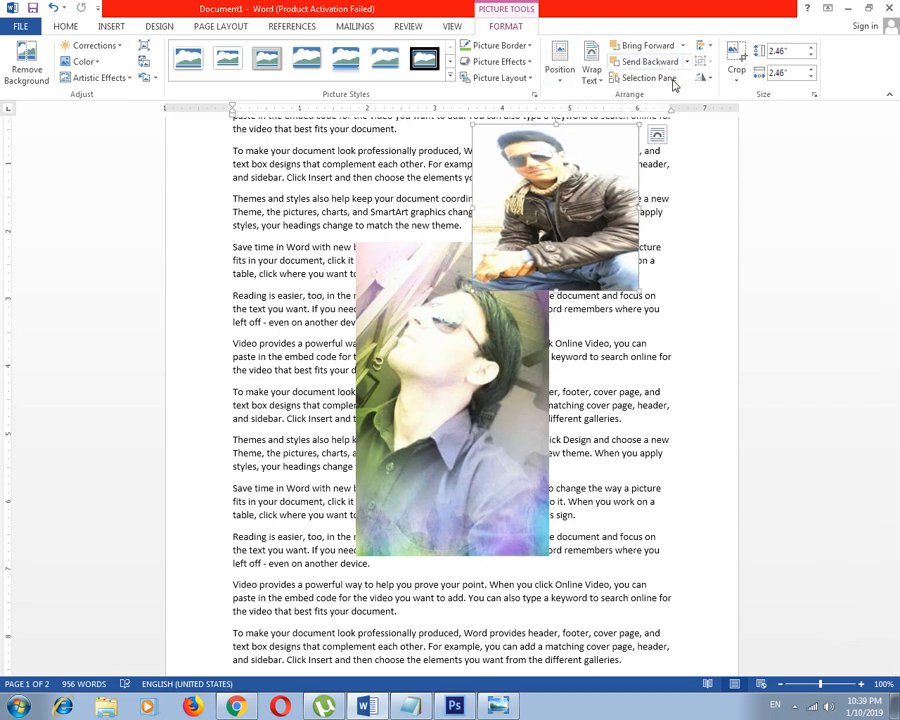
pyautogui.click(456, 400)
pyautogui.press('Delete')
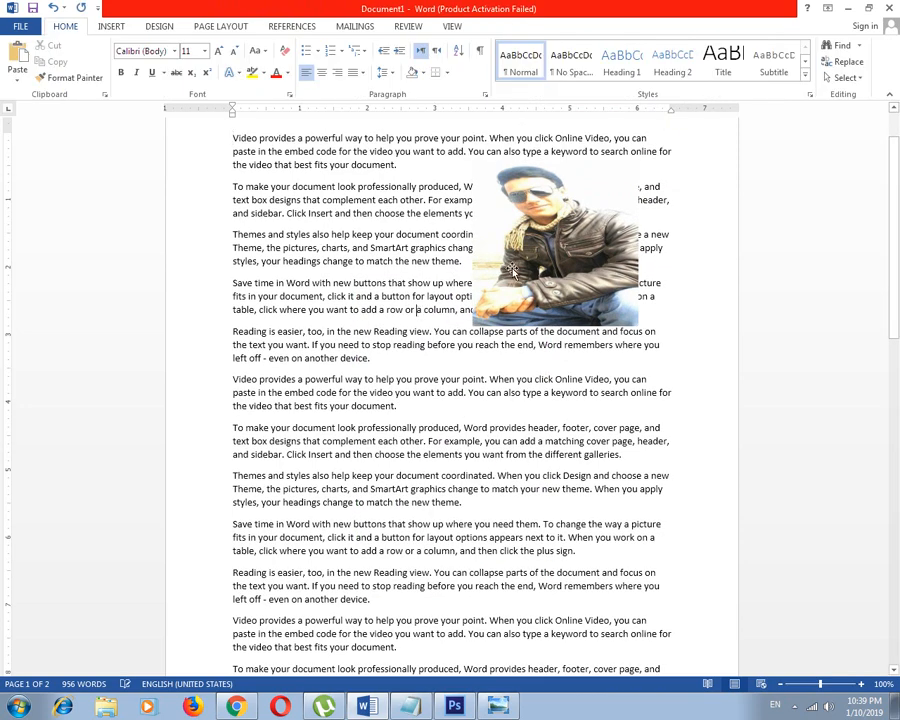
# Enlarge the jacket picture proportionally from its lower-left corner and move it down and to the left over the paragraphs
pyautogui.click(512, 270)
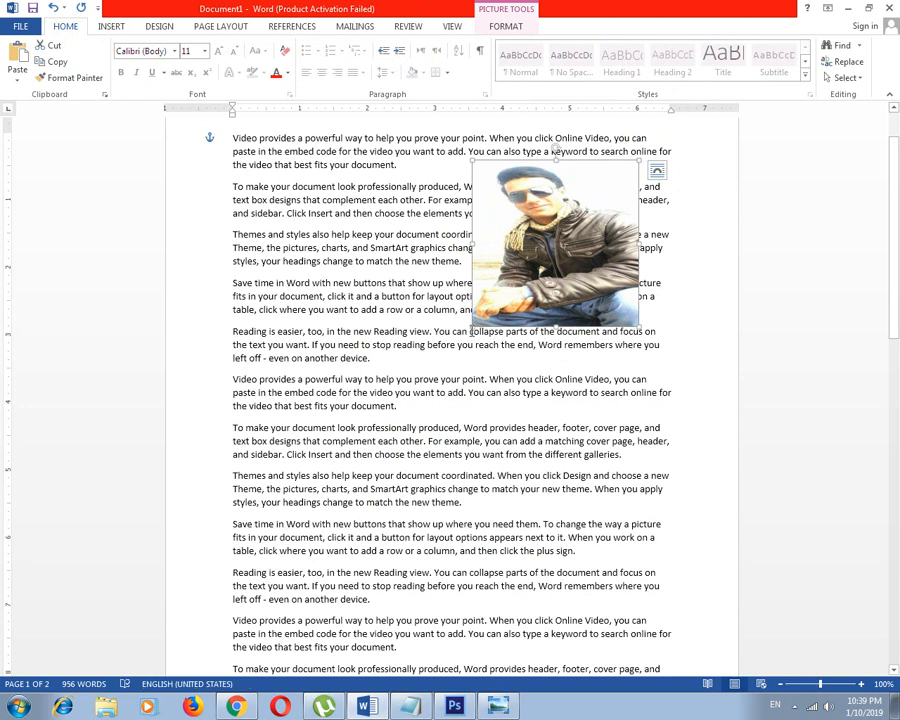
pyautogui.moveTo(472, 327); pyautogui.dragTo(327, 448)
pyautogui.moveTo(485, 282); pyautogui.dragTo(460, 316)
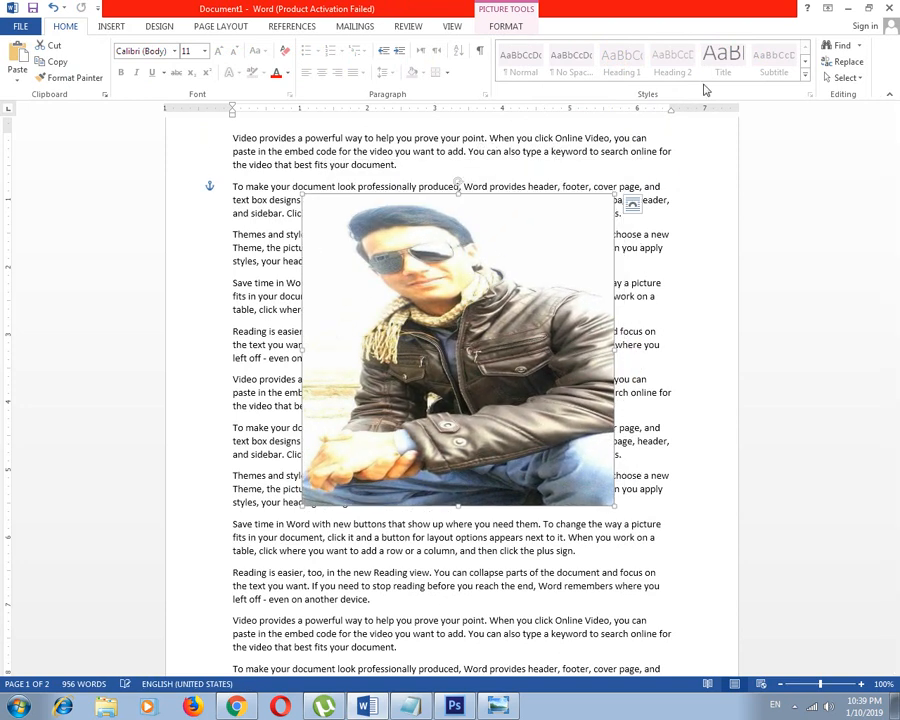
# Rotate the jacket picture left 90° and flip it vertically
pyautogui.click(519, 30)
pyautogui.click(708, 80)
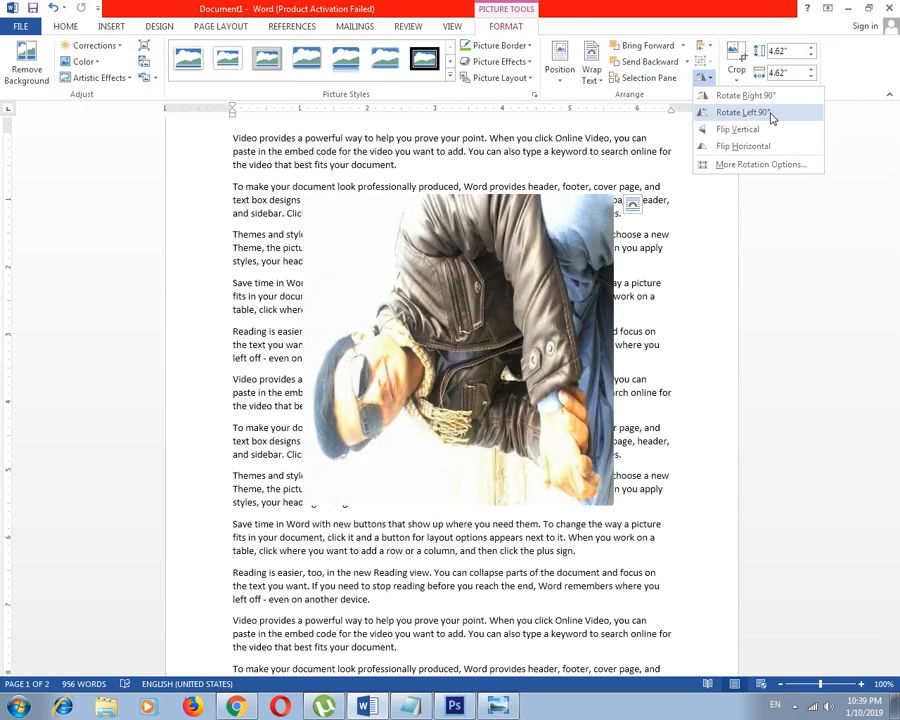
pyautogui.click(771, 113)
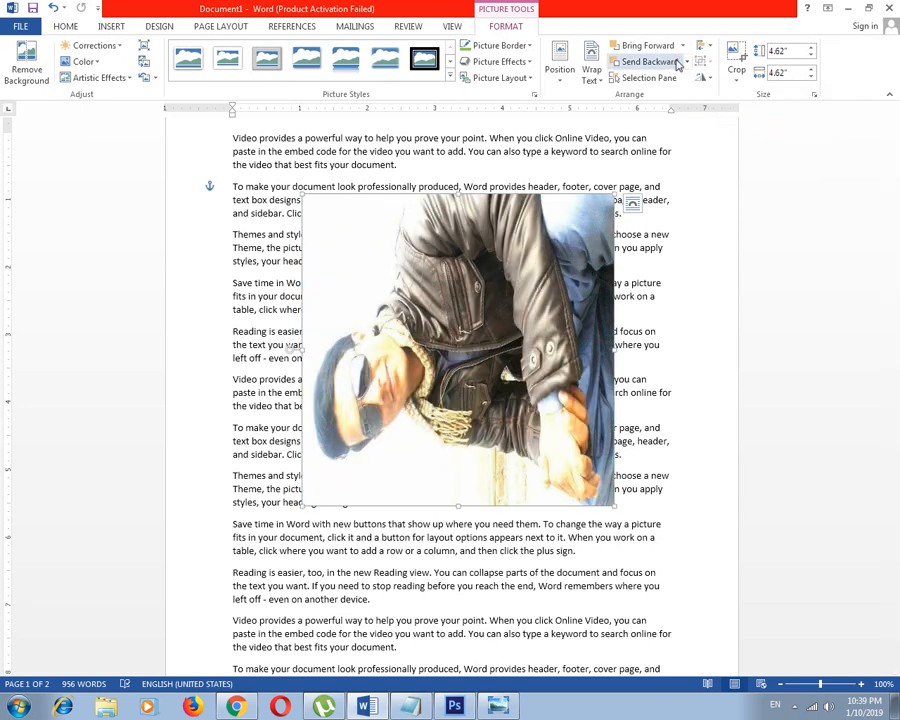
pyautogui.click(704, 78)
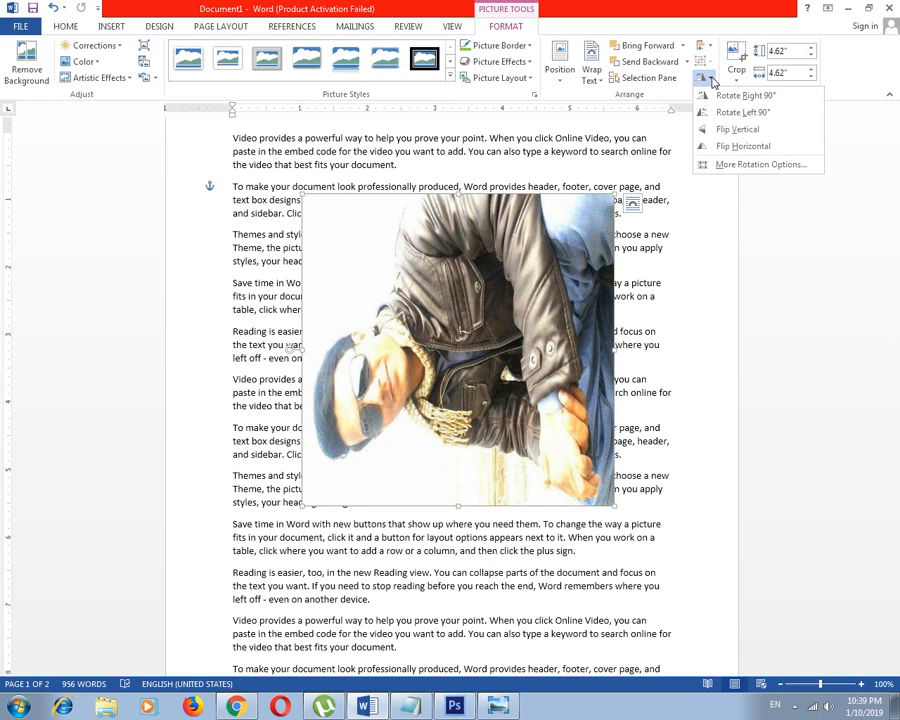
pyautogui.click(740, 130)
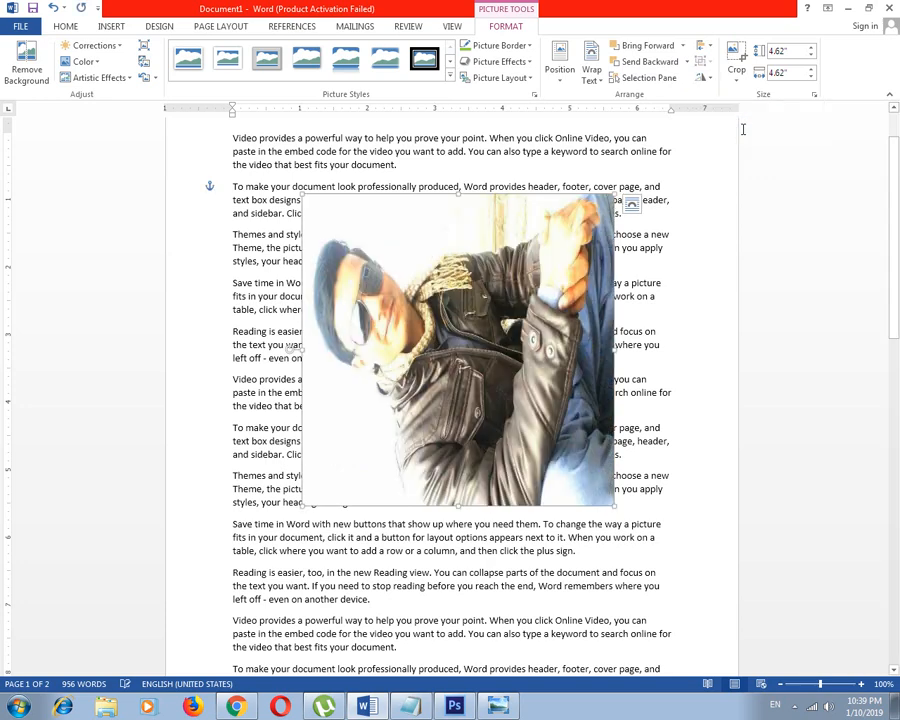
# Flip the jacket picture horizontally and rotate it a further 90° to turn it upside down
pyautogui.click(708, 79)
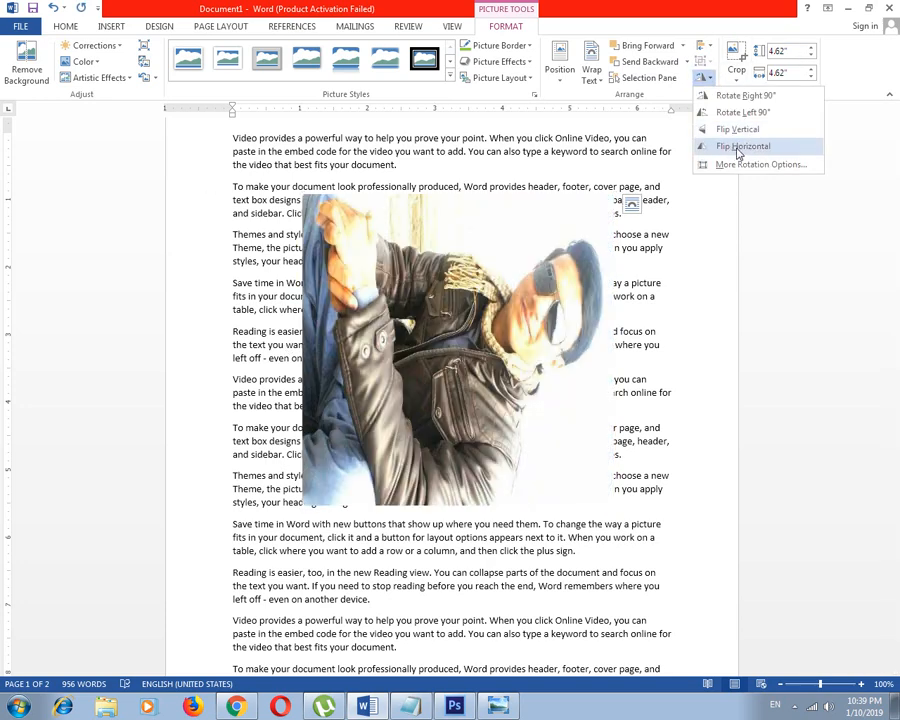
pyautogui.click(752, 150)
pyautogui.click(706, 77)
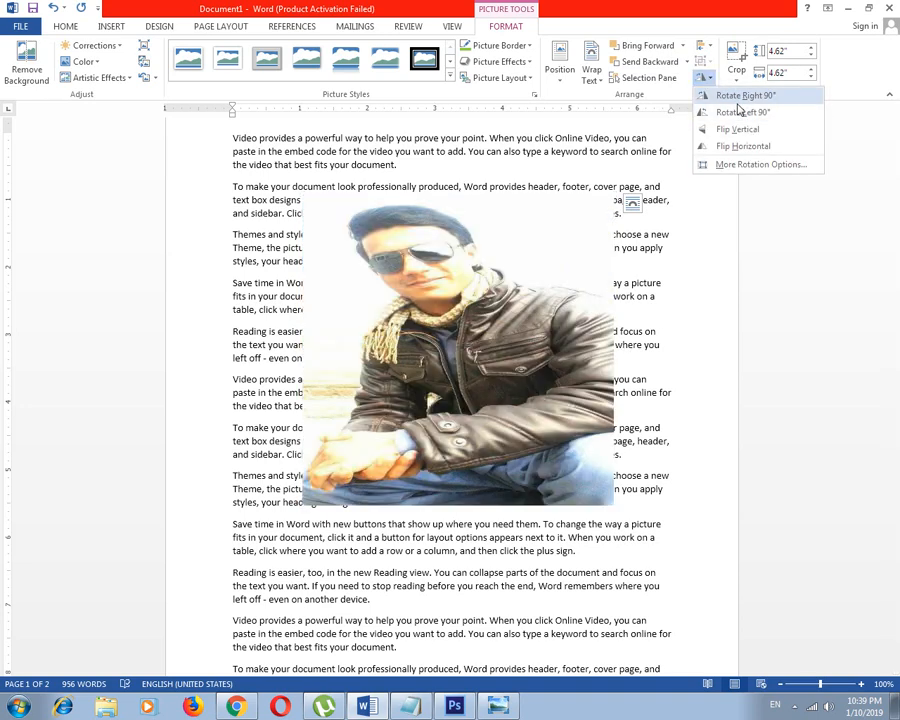
pyautogui.click(739, 112)
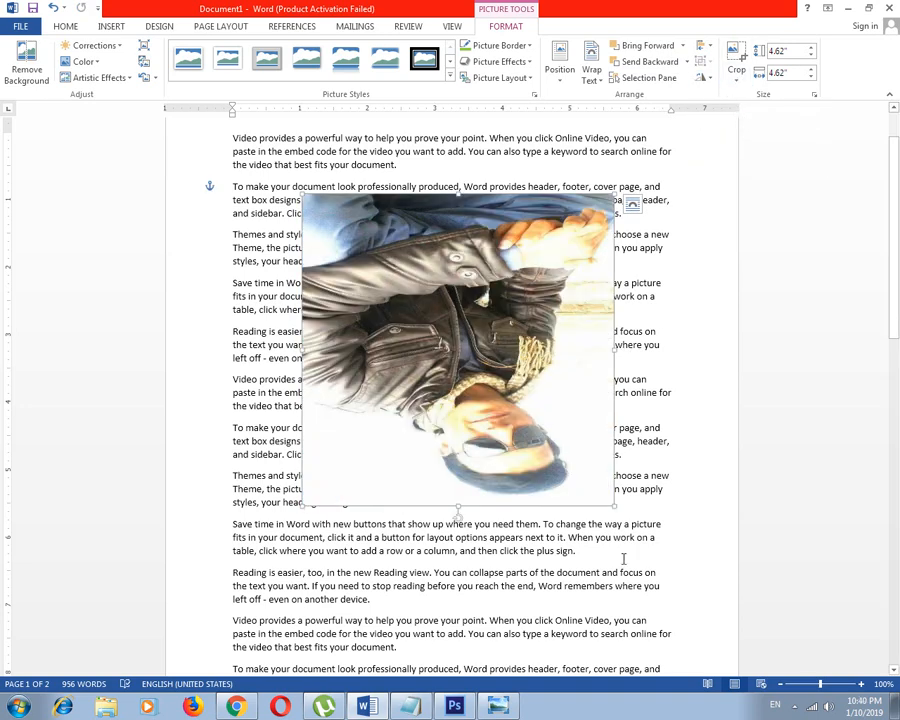
pyautogui.click(794, 706)
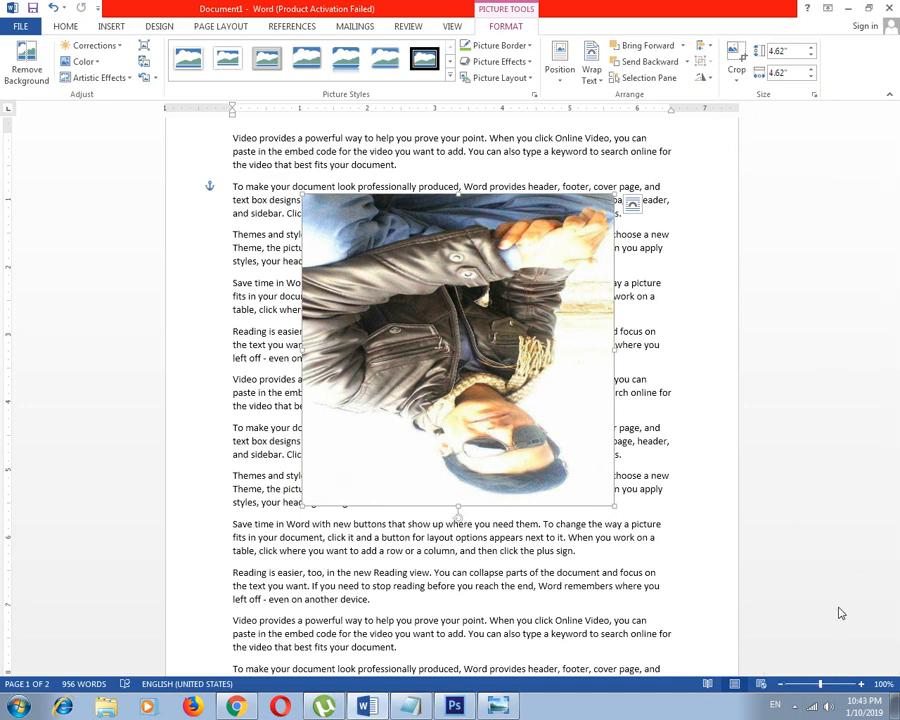
# Flip the upside-down jacket picture vertically and horizontally to bring it back upright
pyautogui.click(704, 77)
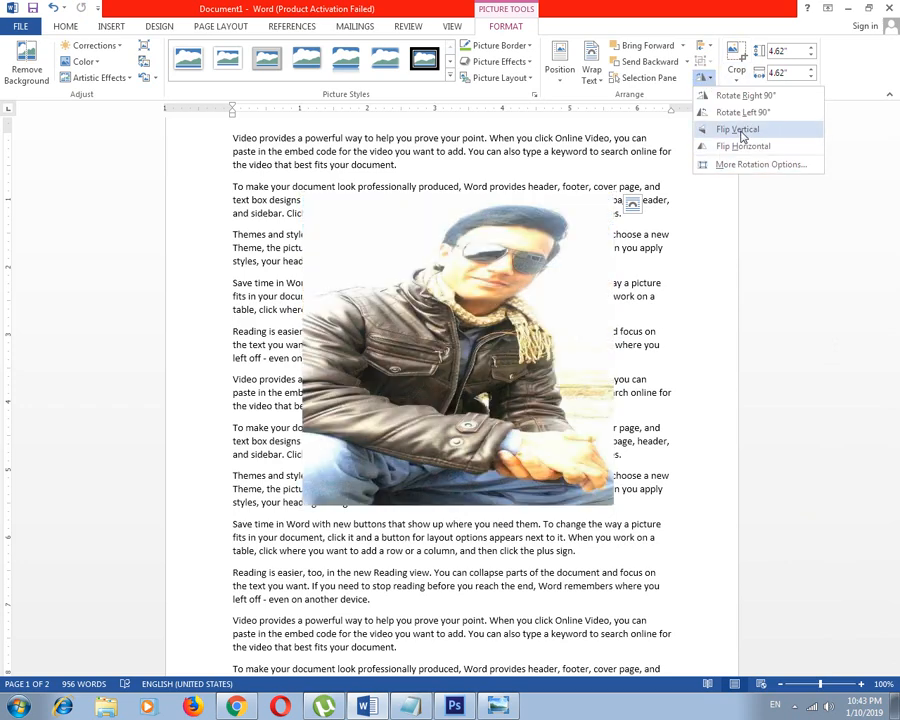
pyautogui.click(742, 134)
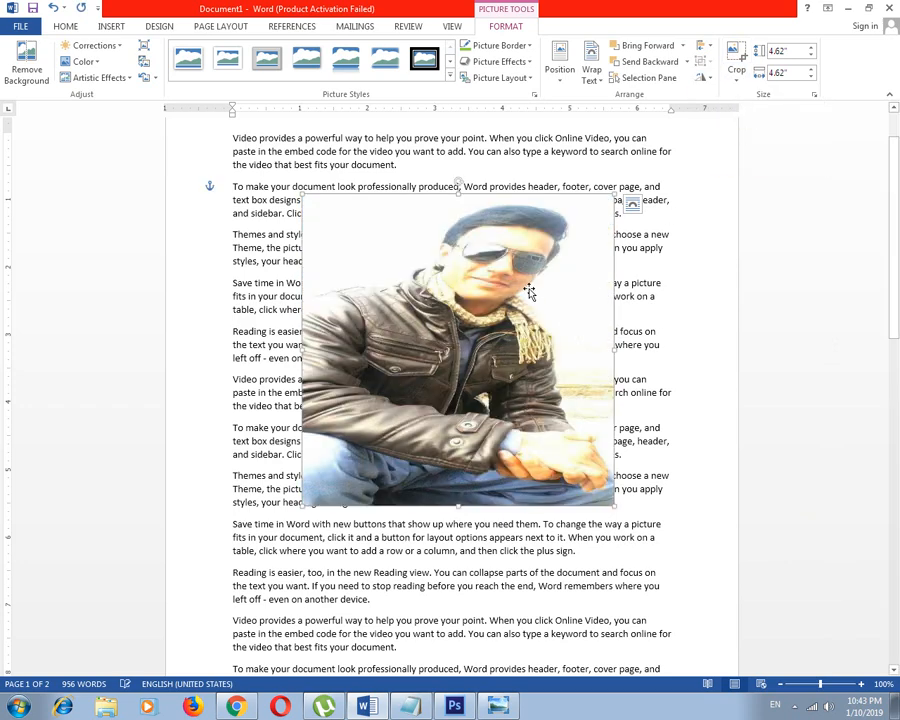
pyautogui.click(704, 77)
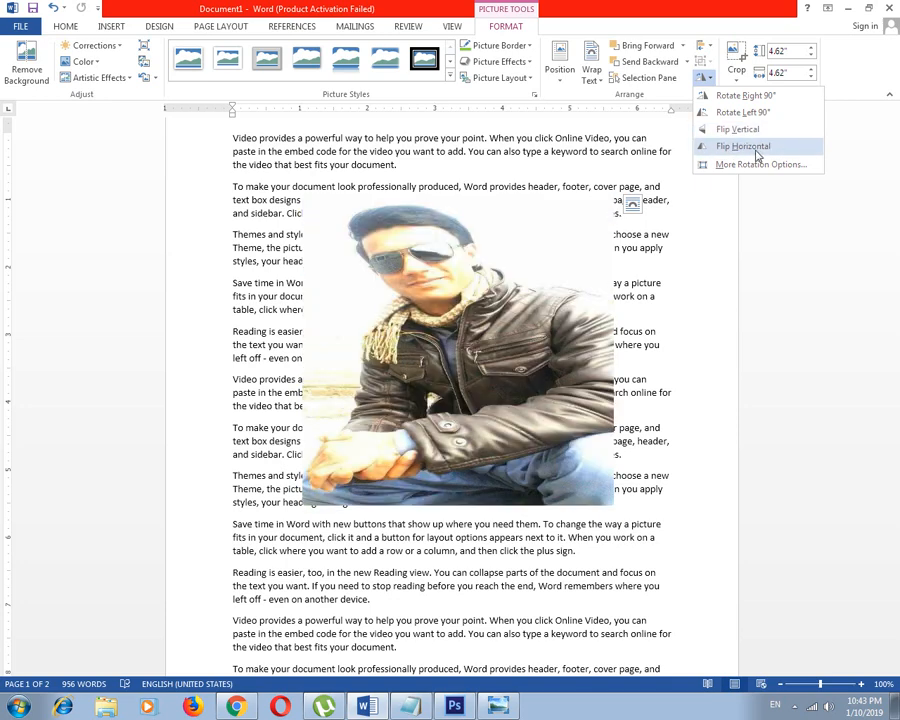
pyautogui.click(752, 147)
# Mirror the jacket picture to about 3.99" wide by stretching its left edge past the right one, and place it over the left margin
pyautogui.moveTo(399, 320); pyautogui.dragTo(377, 328)
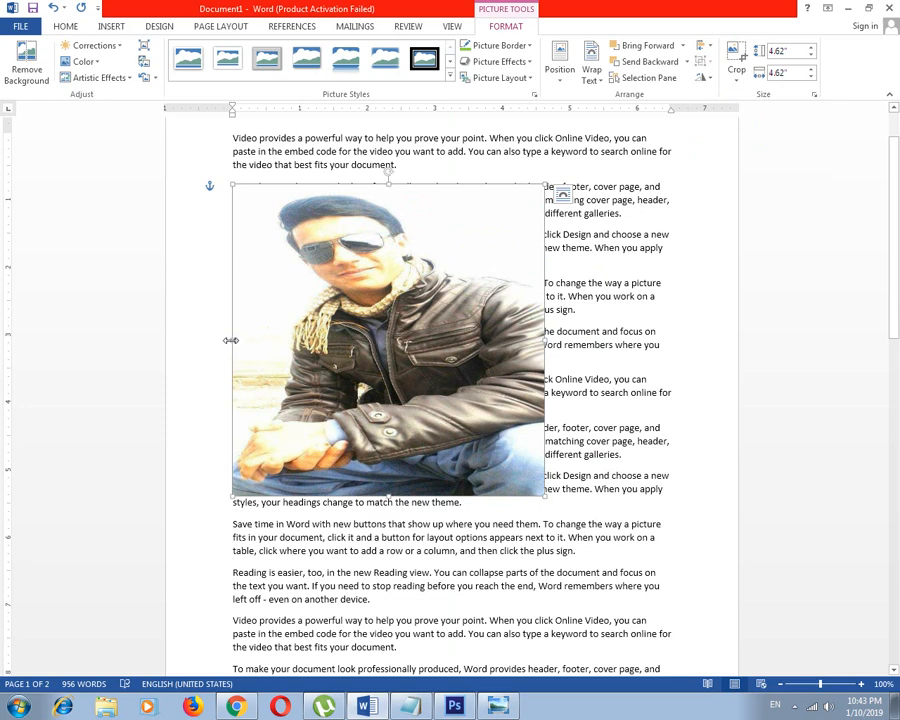
pyautogui.moveTo(230, 340); pyautogui.dragTo(812, 336)
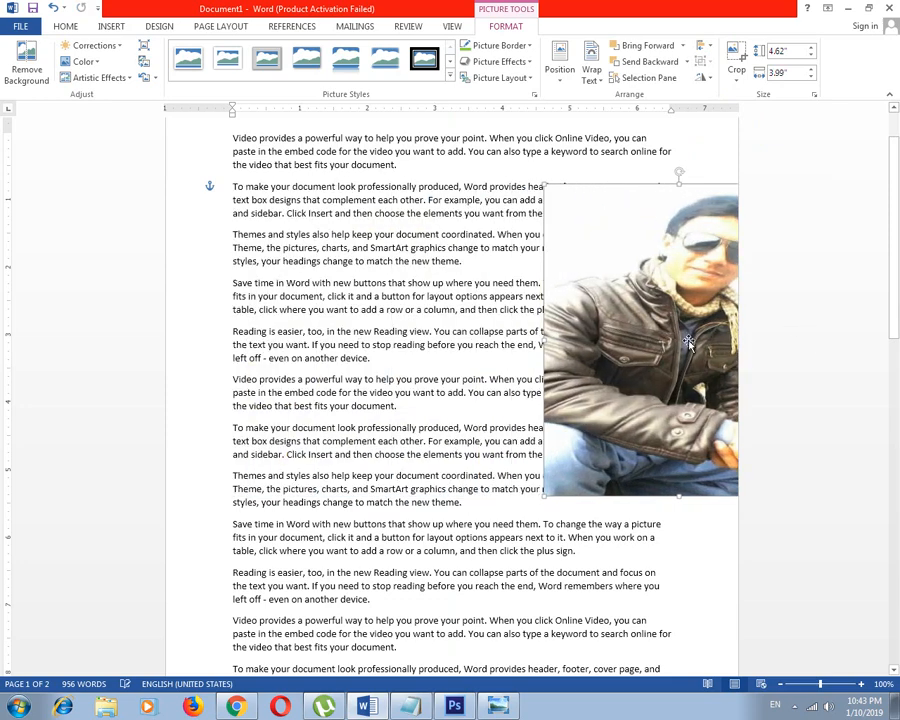
pyautogui.moveTo(677, 340); pyautogui.dragTo(349, 307)
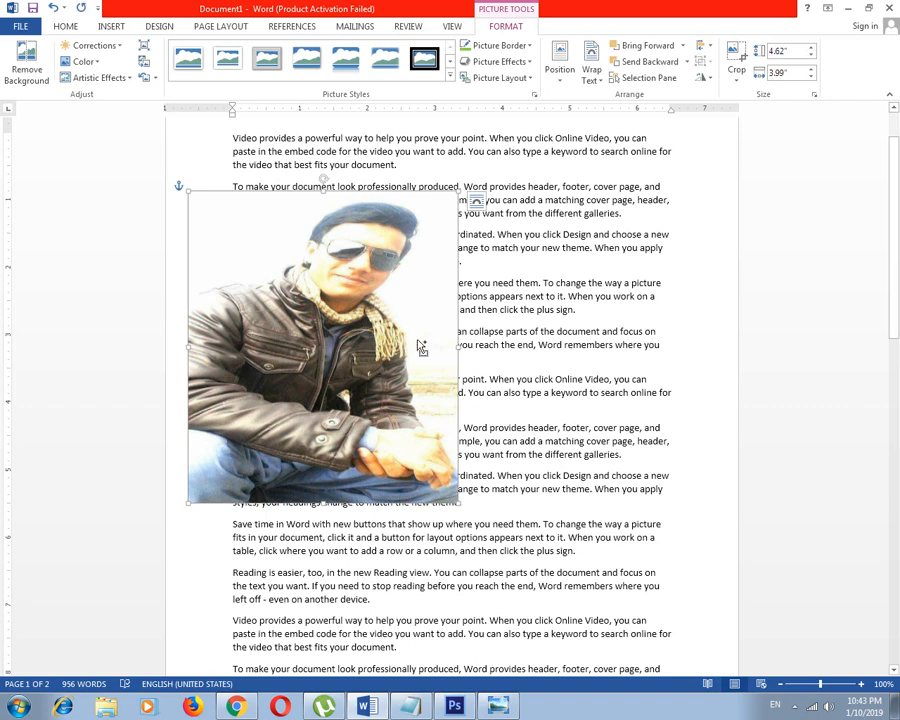
# Duplicate the jacket picture, mirror the copy to about 3.95" wide by stretching its edge across, and place it beside the original
pyautogui.hotkey('ctrl', 'v')
pyautogui.moveTo(360, 341); pyautogui.dragTo(613, 344)
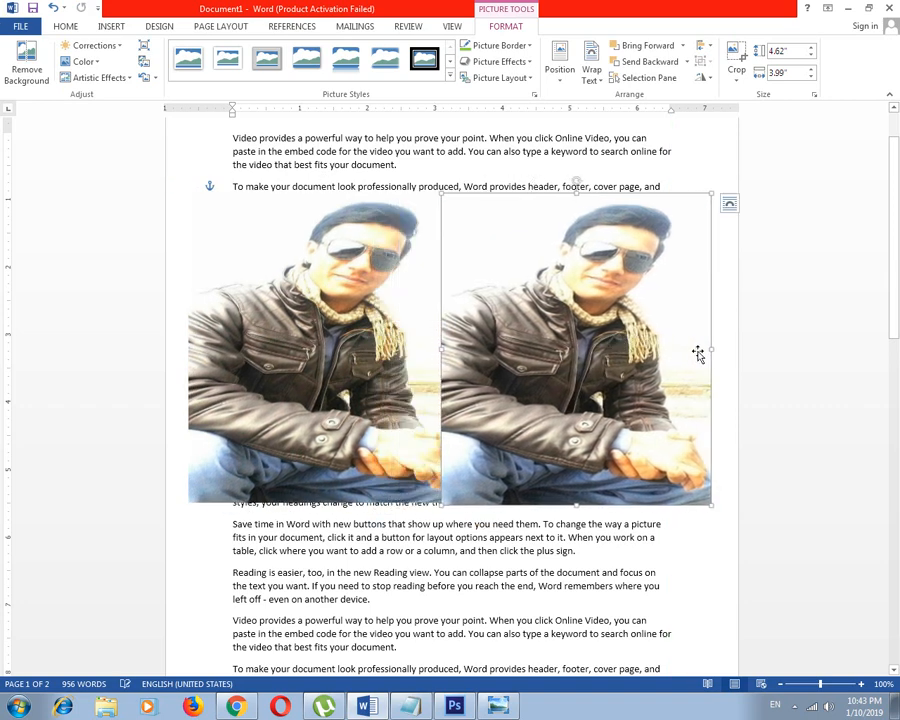
pyautogui.moveTo(711, 349); pyautogui.dragTo(220, 334)
pyautogui.moveTo(566, 341); pyautogui.dragTo(593, 347)
pyautogui.click(756, 305)
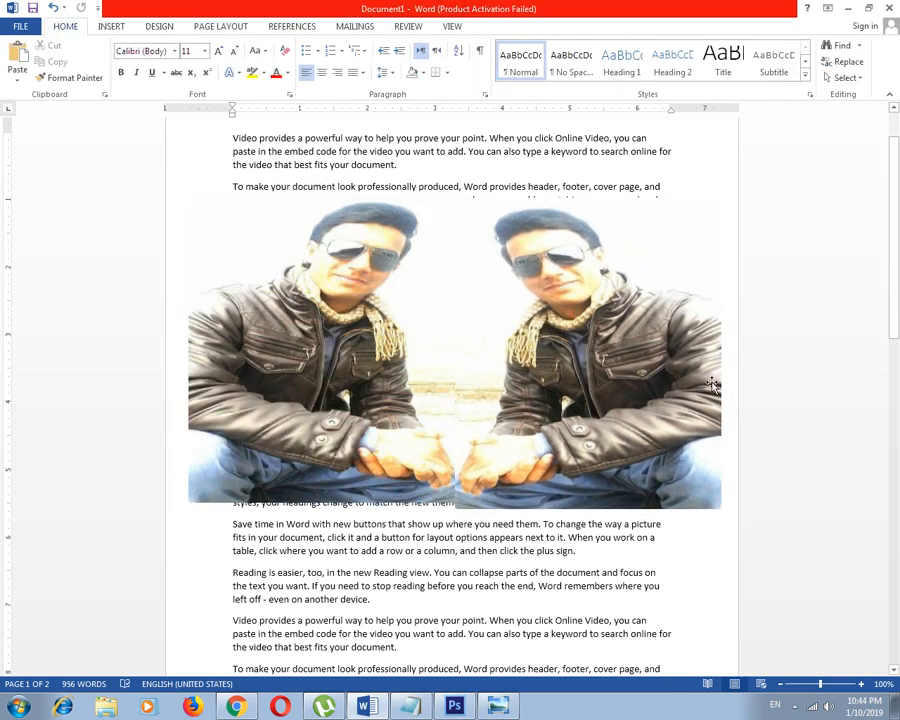
# Delete the mirrored copy on the right, keeping the original jacket picture
pyautogui.click(590, 361)
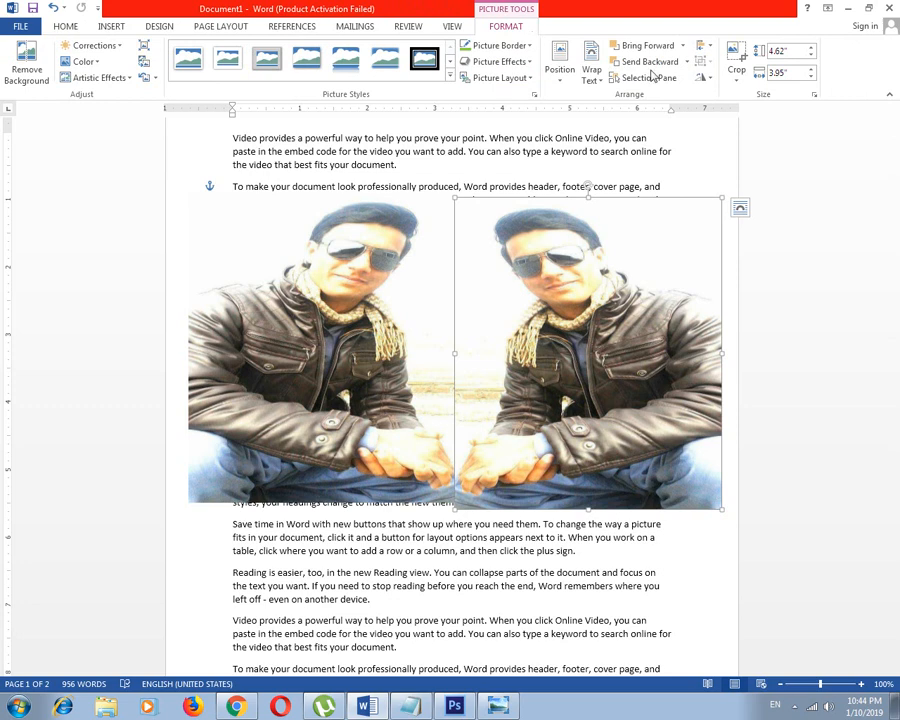
pyautogui.click(744, 70)
pyautogui.click(660, 360)
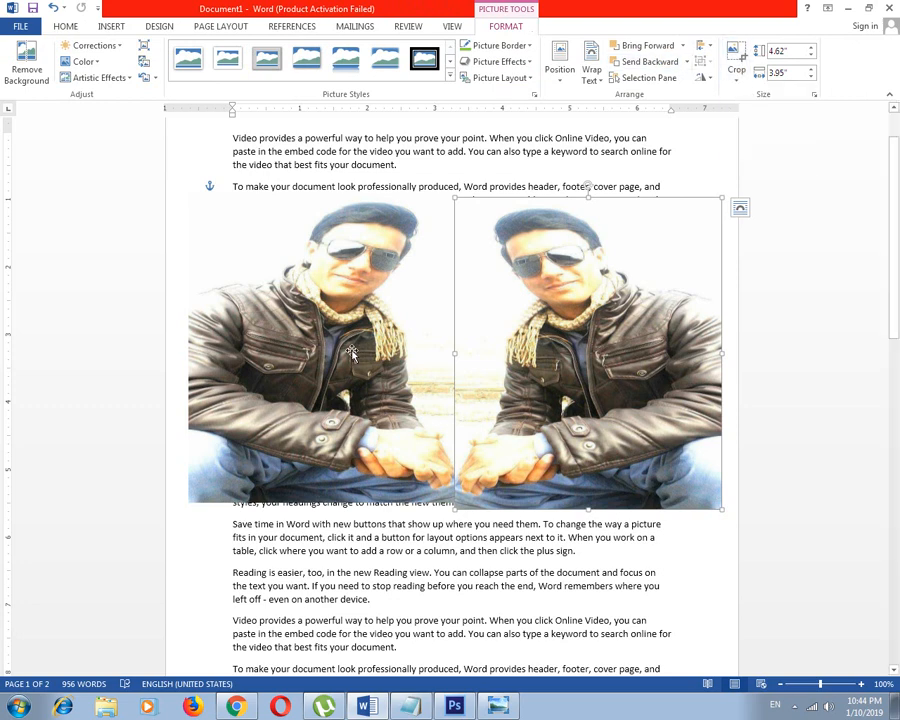
pyautogui.press('Delete')
# Move the remaining picture to the middle of the text and stretch it to about 5.04" high and 5.3" wide
pyautogui.click(350, 360)
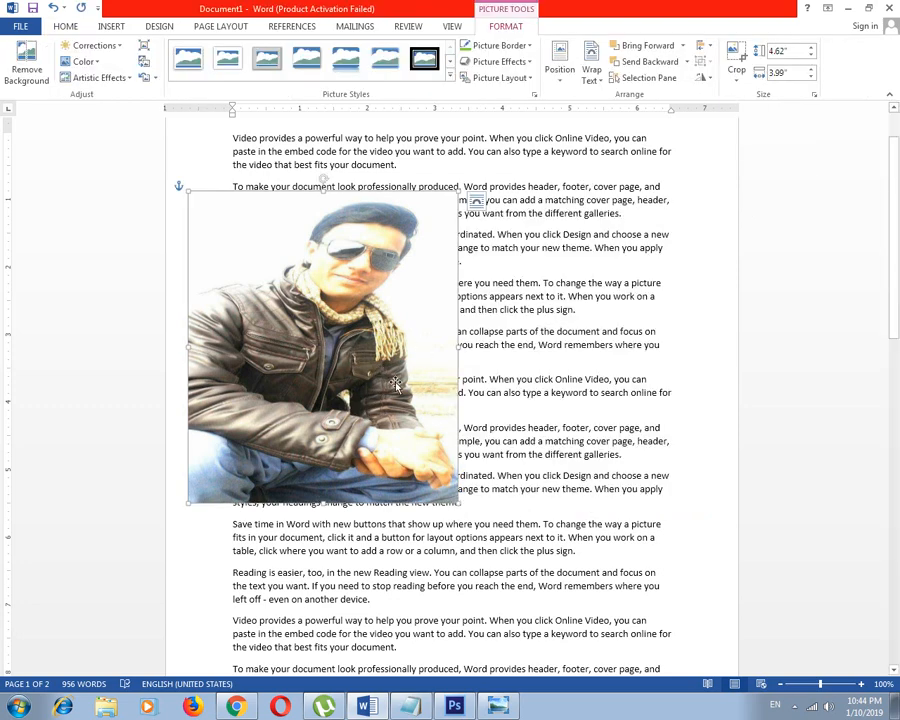
pyautogui.moveTo(350, 360); pyautogui.dragTo(483, 380)
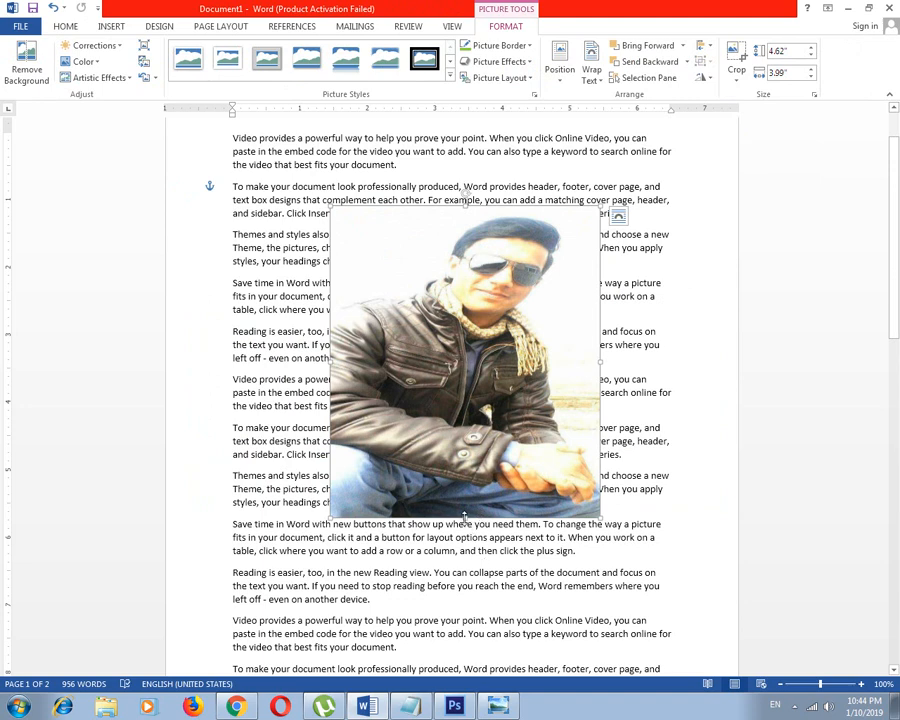
pyautogui.moveTo(464, 516); pyautogui.dragTo(473, 550)
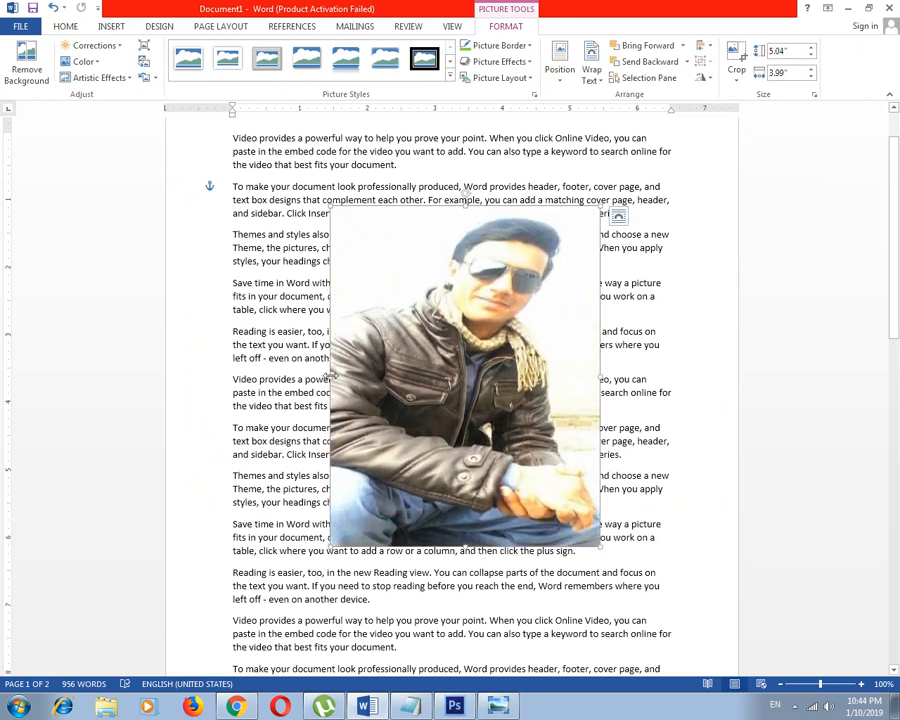
pyautogui.moveTo(331, 376); pyautogui.dragTo(242, 376)
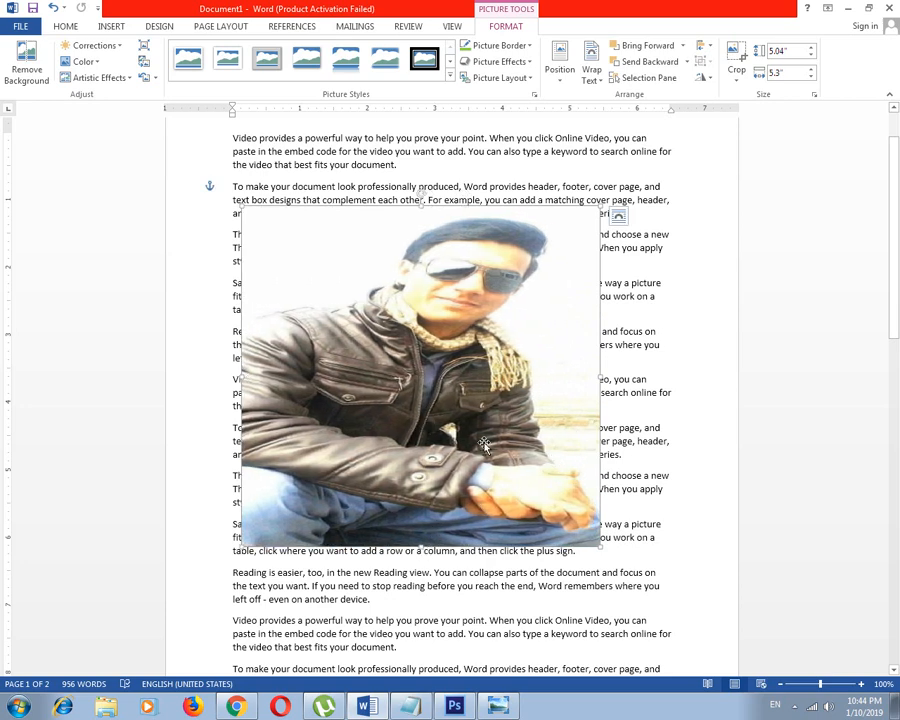
pyautogui.click(672, 406)
# Crop the lower part of the jacket picture to a height of about 3.41"
pyautogui.click(418, 358)
pyautogui.click(744, 60)
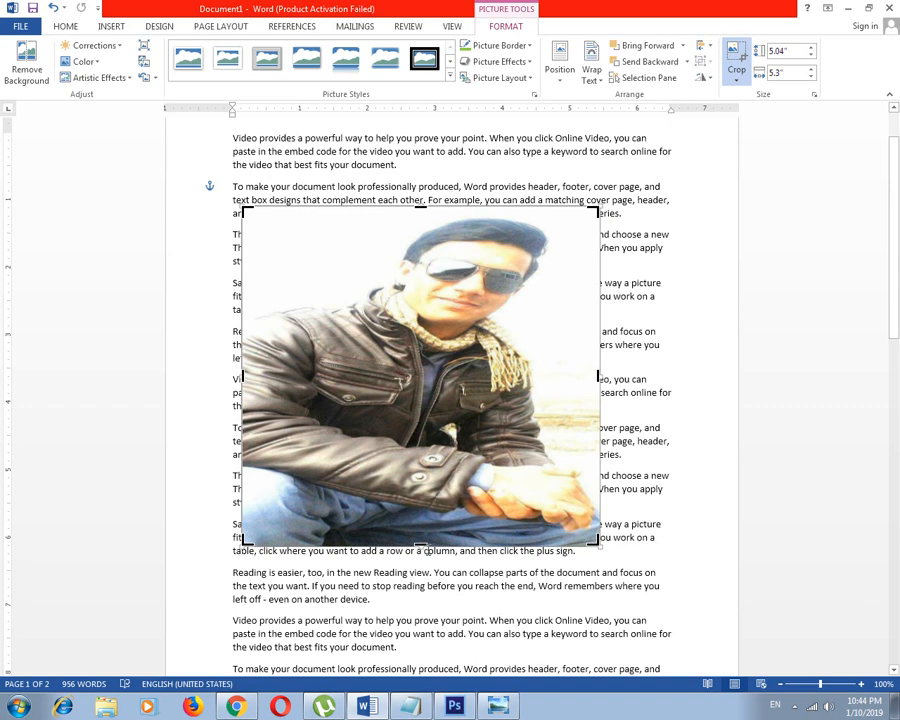
pyautogui.moveTo(419, 543); pyautogui.dragTo(420, 437)
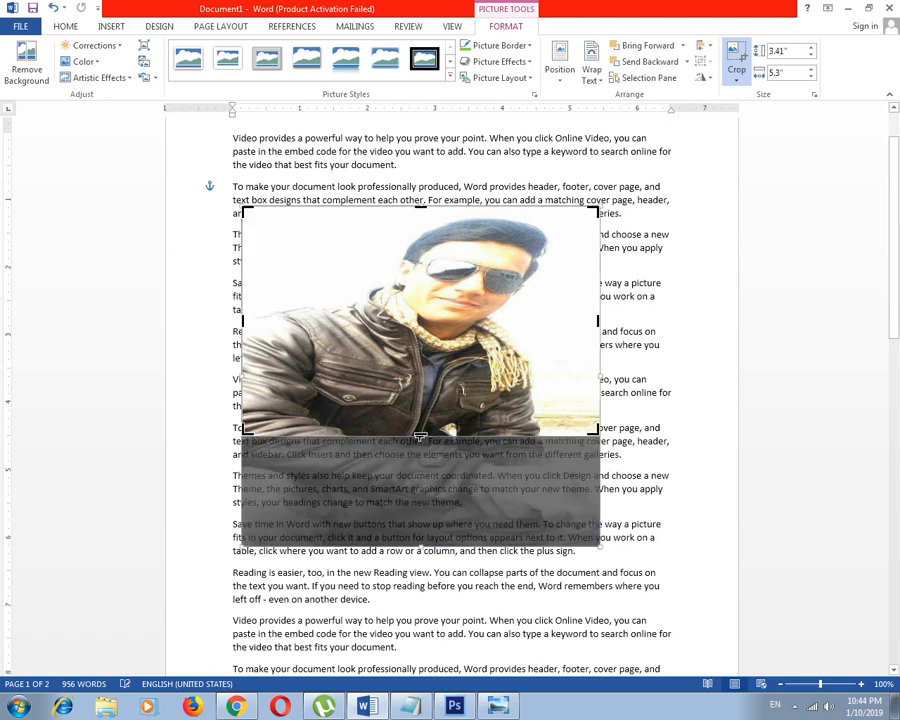
pyautogui.click(799, 358)
# Stretch the cropped picture to about 4.76" high and reposition it near the middle of the paragraphs
pyautogui.moveTo(429, 332); pyautogui.dragTo(500, 332)
pyautogui.moveTo(492, 438); pyautogui.dragTo(498, 526)
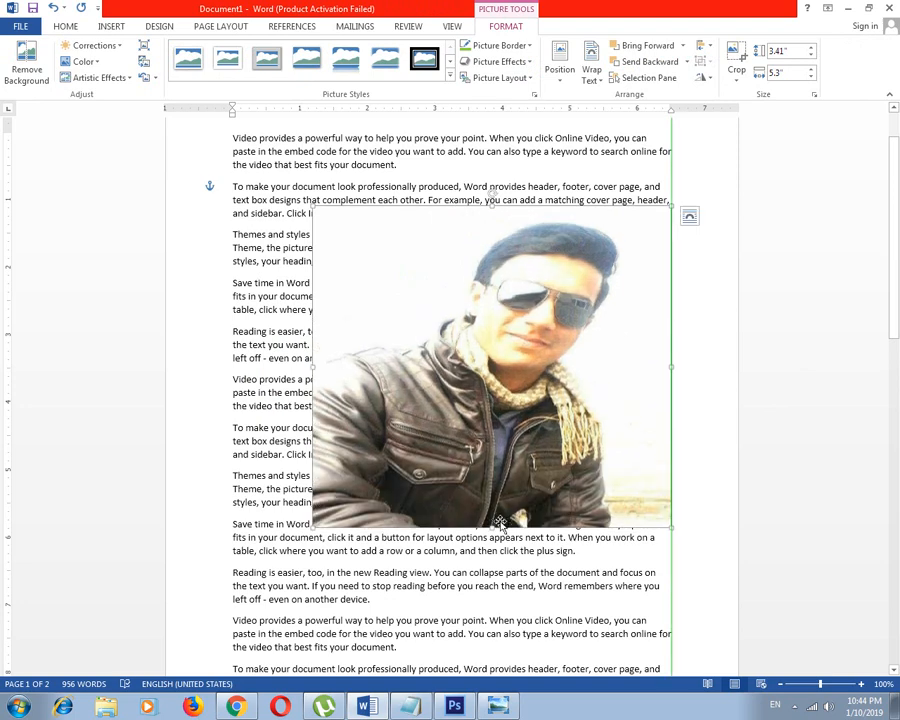
pyautogui.moveTo(494, 386); pyautogui.dragTo(453, 370)
pyautogui.moveTo(511, 369); pyautogui.dragTo(498, 346)
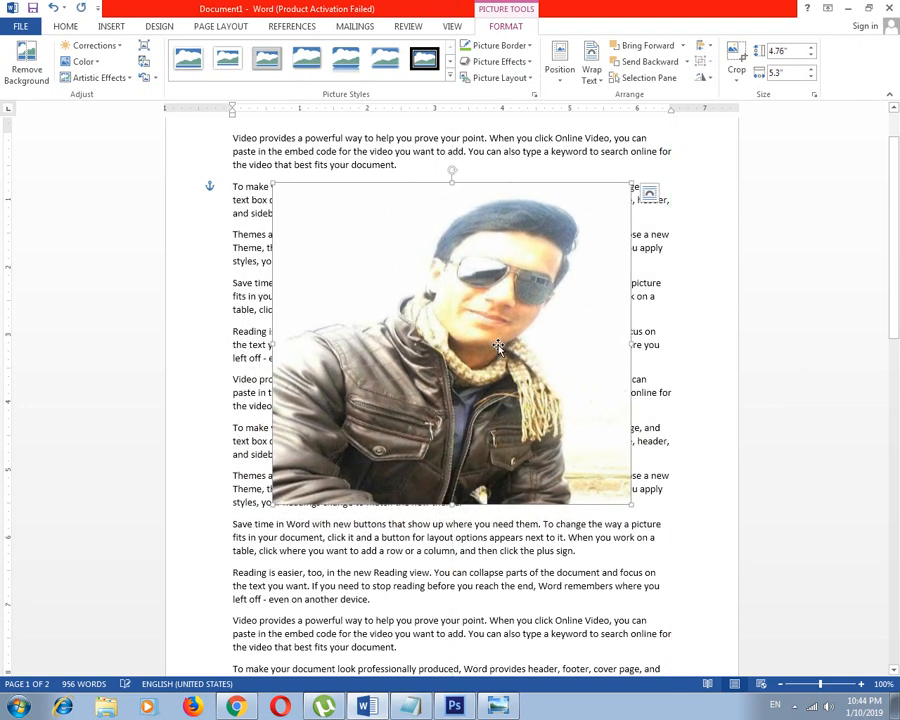
# Crop the right side of the picture to a width of about 3.47"
pyautogui.click(736, 60)
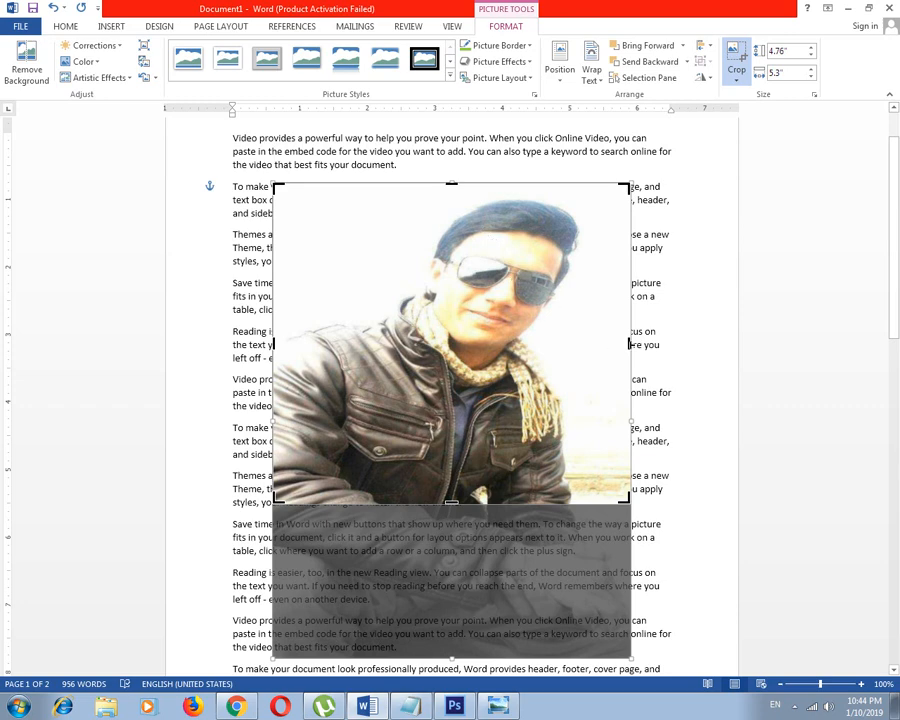
pyautogui.moveTo(612, 343); pyautogui.dragTo(420, 345)
pyautogui.click(752, 298)
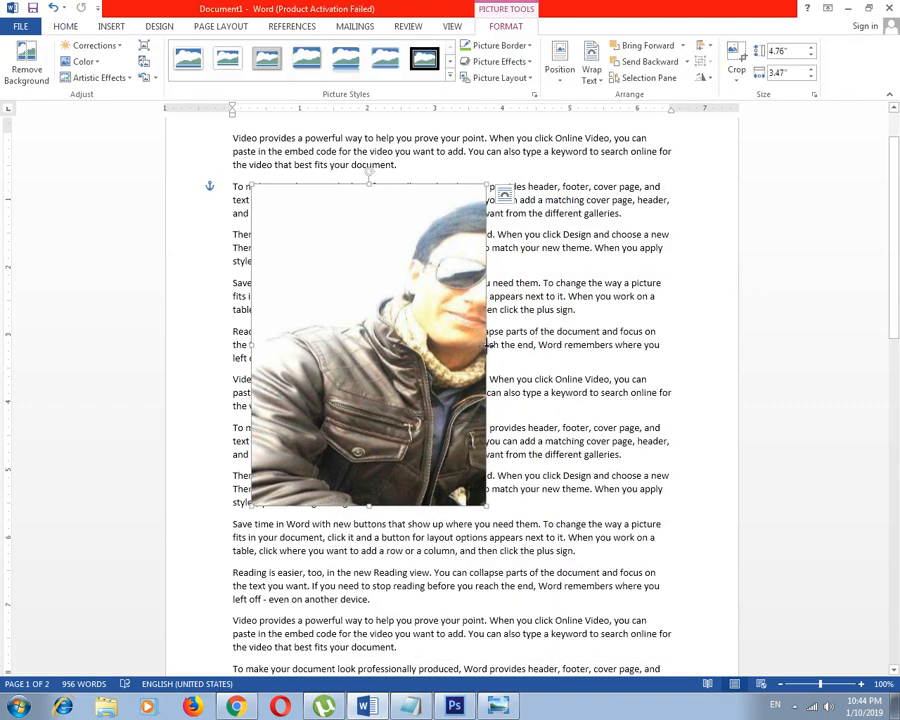
# Stretch the side-cropped picture to about 5.46" high and 5.02" wide and reposition it over the text
pyautogui.moveTo(487, 347); pyautogui.dragTo(591, 347)
pyautogui.moveTo(422, 505); pyautogui.dragTo(422, 553)
pyautogui.moveTo(461, 430); pyautogui.dragTo(492, 420)
pyautogui.moveTo(548, 410); pyautogui.dragTo(504, 410)
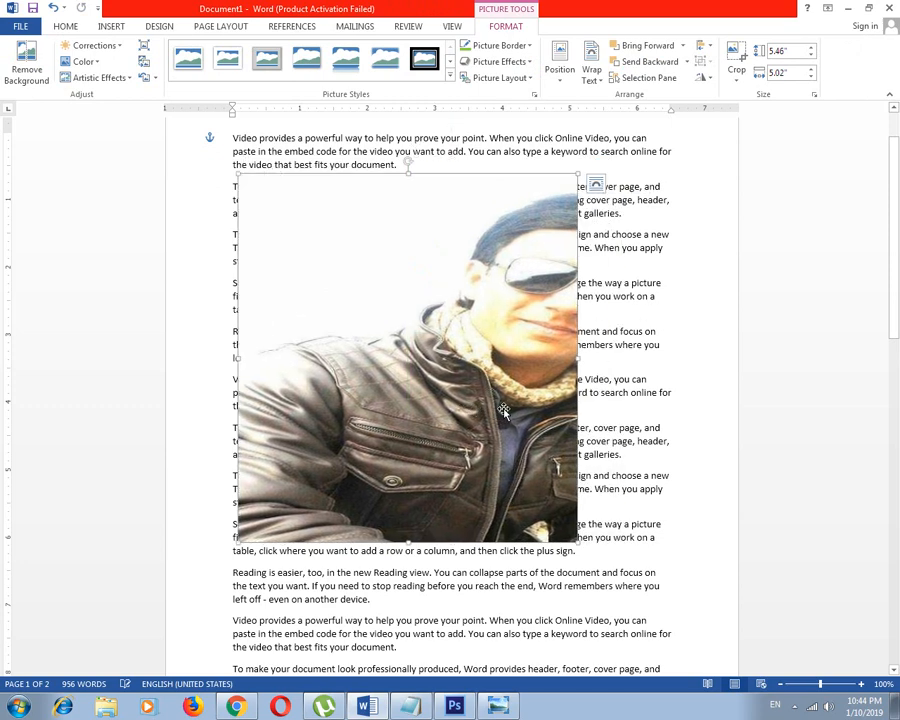
pyautogui.click(736, 75)
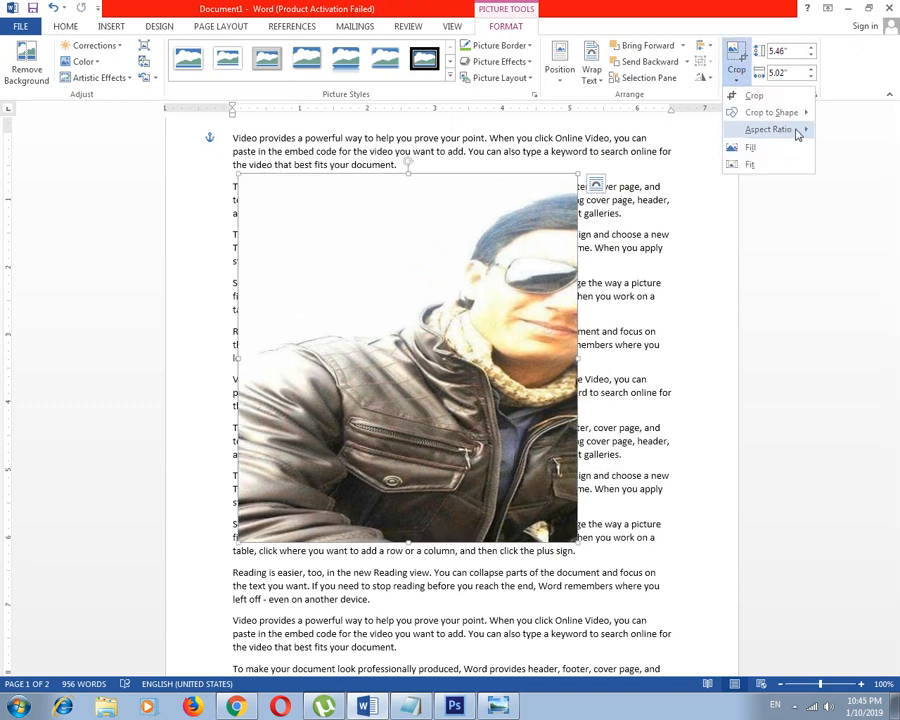
pyautogui.moveTo(800, 113)
pyautogui.press('Escape')
pyautogui.press('Escape')
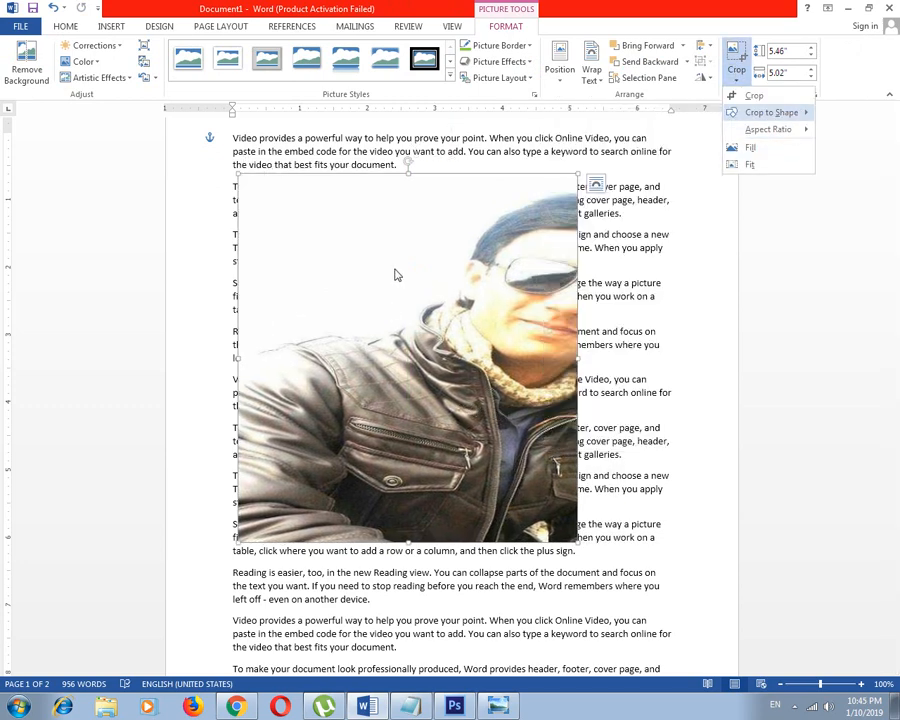
# Undo the right-side crop and the stretching and moves made around it
pyautogui.hotkey('ctrl', 'z')
pyautogui.hotkey('ctrl', 'z')
pyautogui.hotkey('ctrl', 'z')
pyautogui.hotkey('ctrl', 'z')
pyautogui.hotkey('ctrl', 'z')
pyautogui.hotkey('ctrl', 'z')
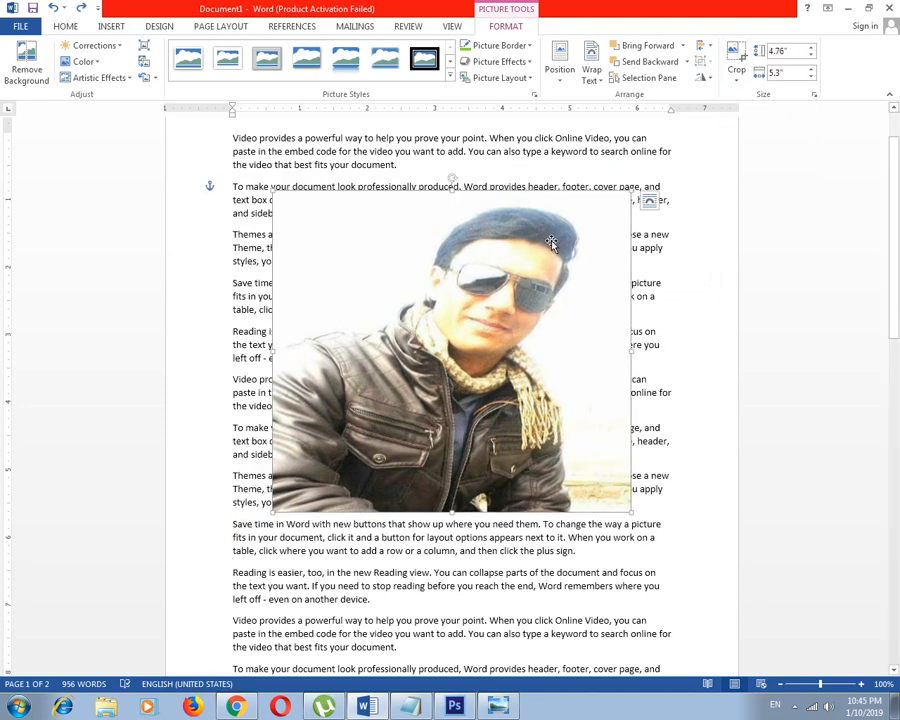
# Crop the picture to the Pie basic shape
pyautogui.click(738, 79)
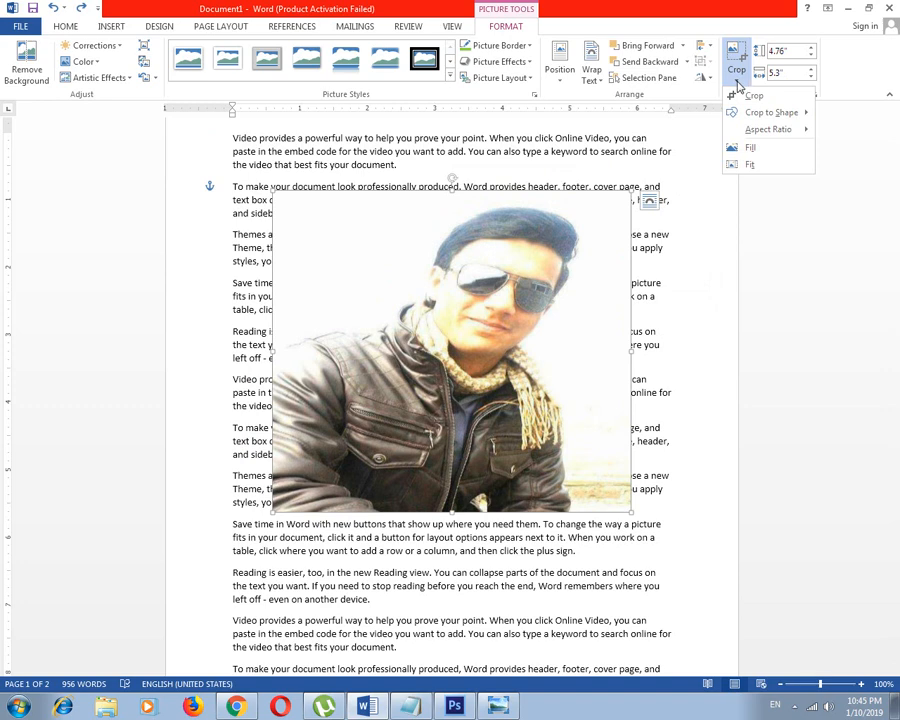
pyautogui.click(737, 82)
pyautogui.click(737, 82)
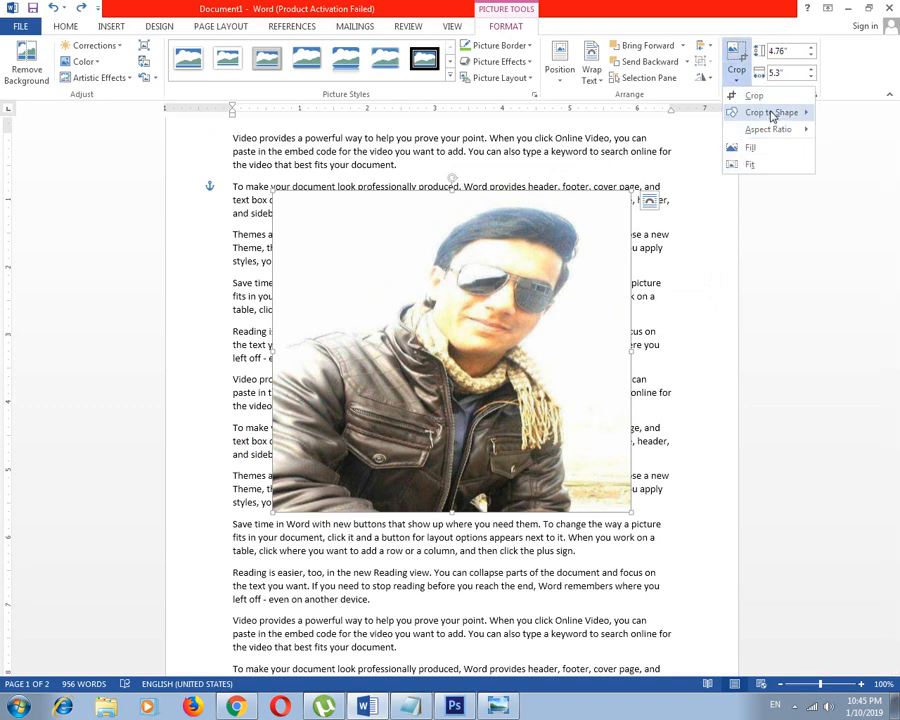
pyautogui.moveTo(772, 117)
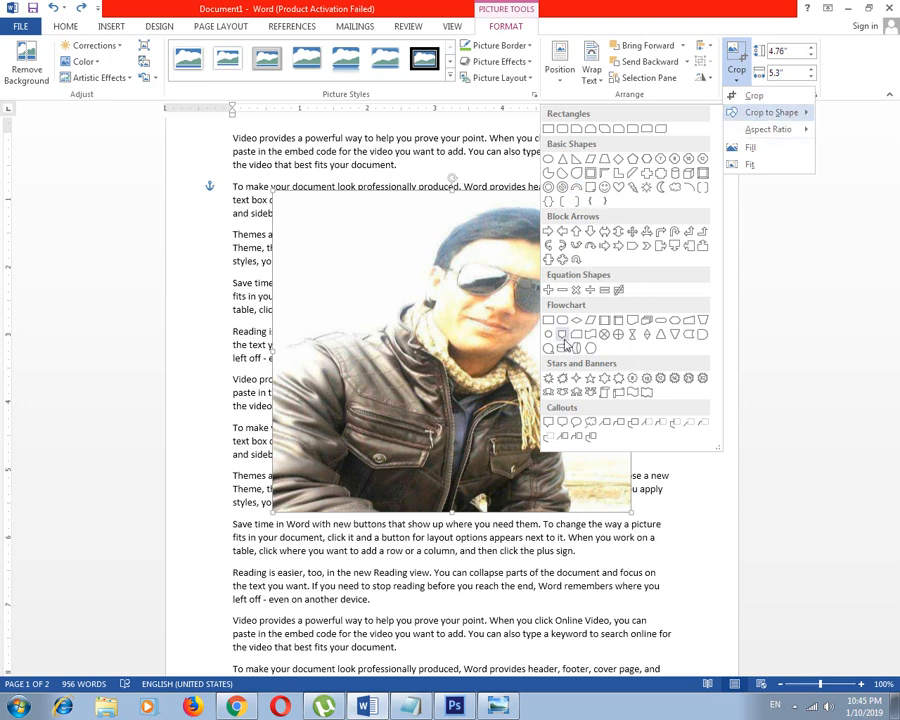
pyautogui.click(566, 187)
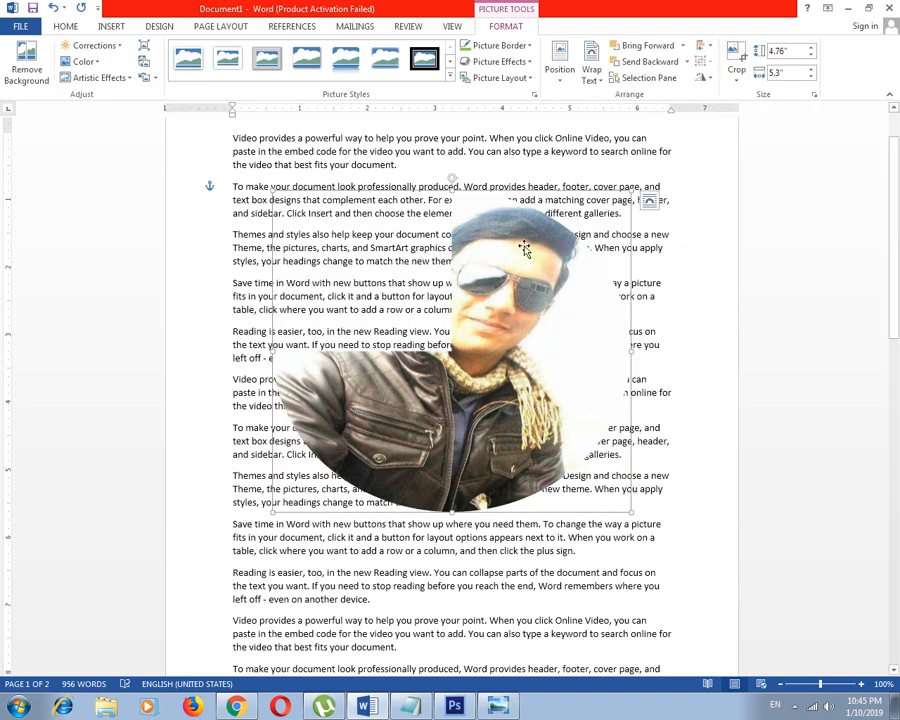
# Crop the picture to a regular pentagon, replace that shape with a heart, and shift the picture slightly down and left over the text
pyautogui.click(738, 75)
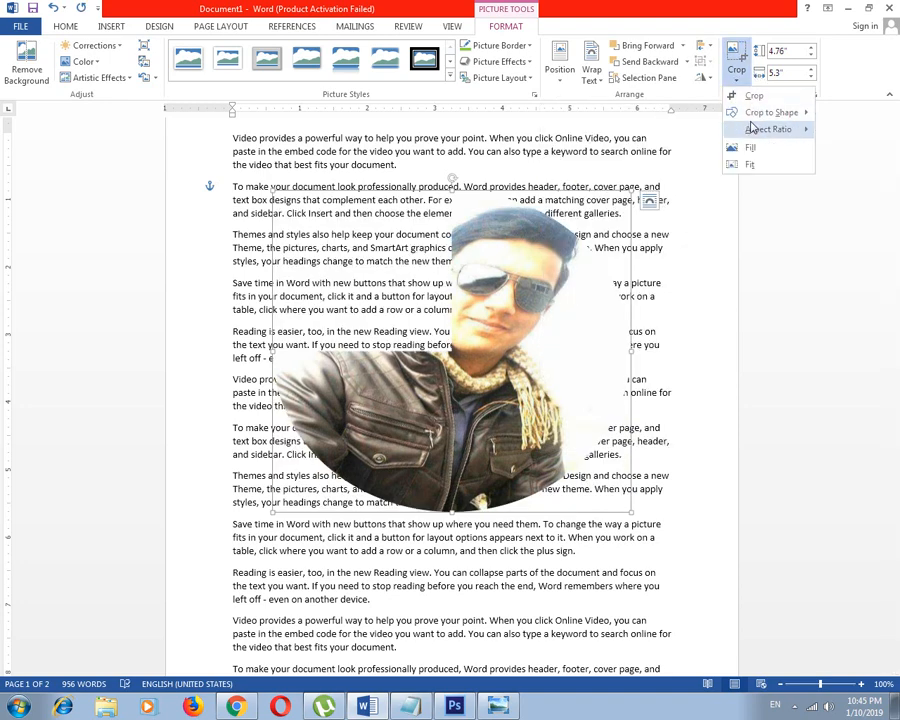
pyautogui.click(633, 160)
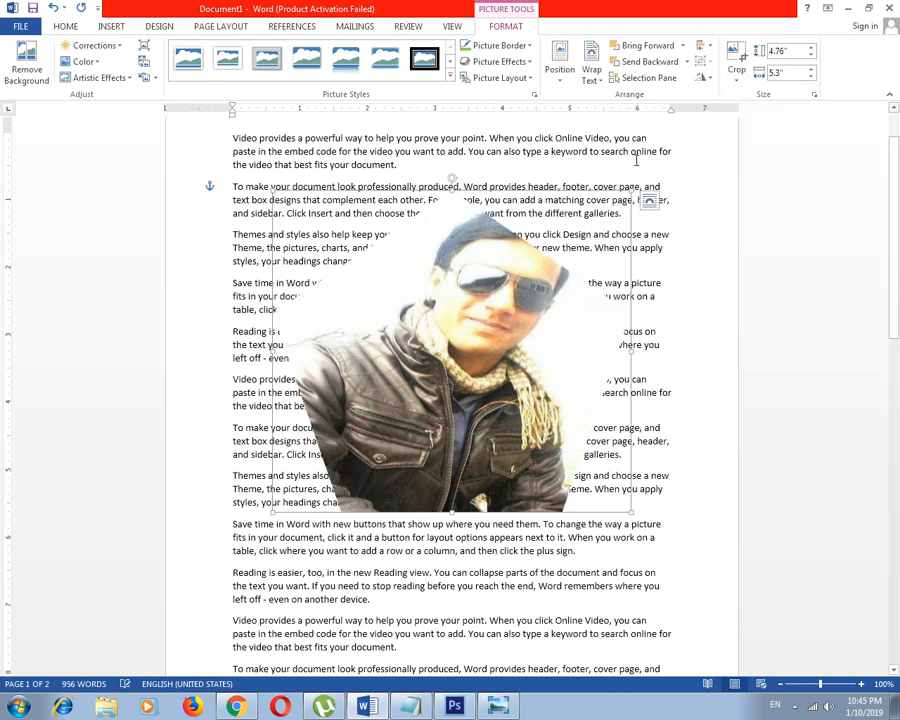
pyautogui.click(737, 80)
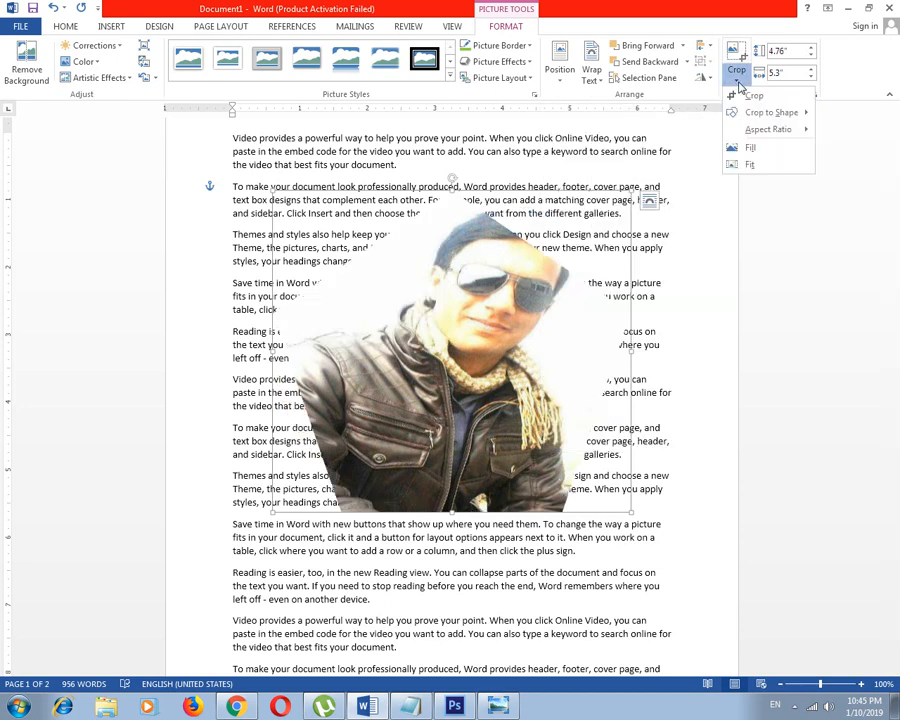
pyautogui.moveTo(765, 112)
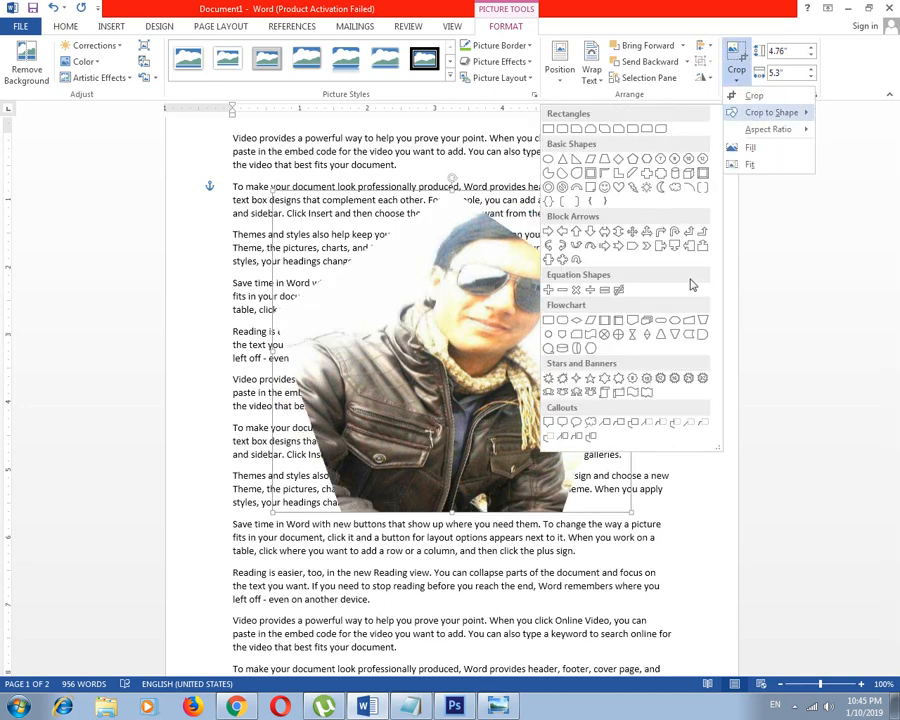
pyautogui.click(620, 192)
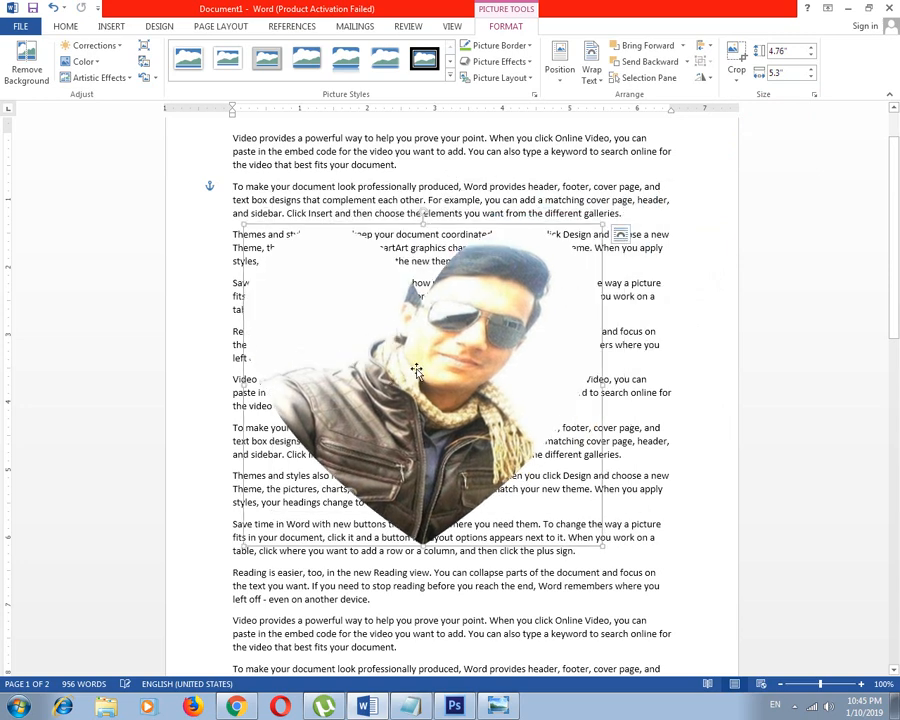
# Crop the picture to the Delay flowchart shape and nudge it slightly up and left
pyautogui.click(737, 76)
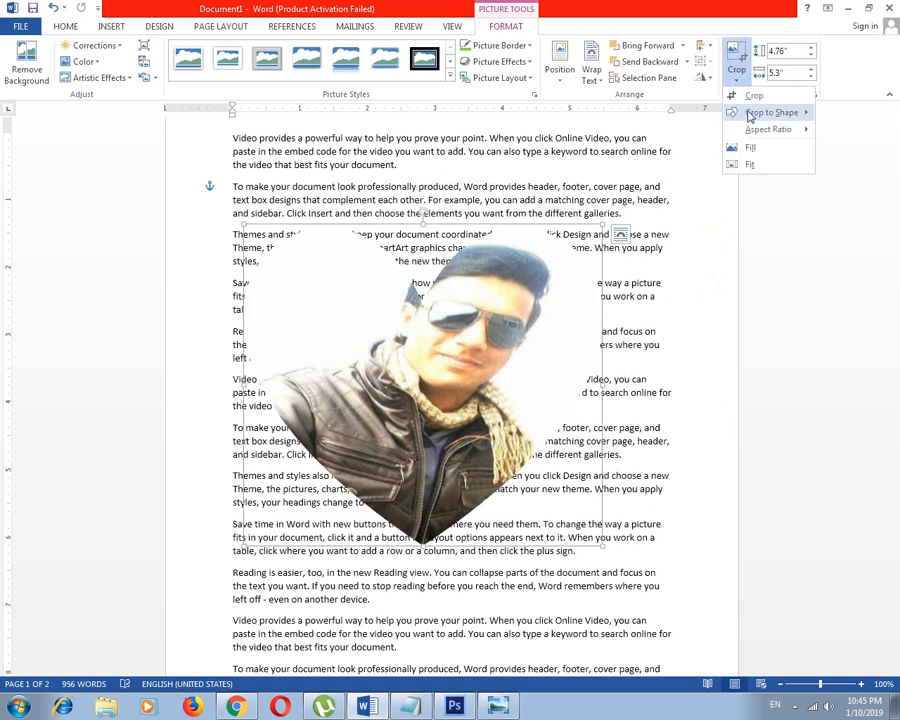
pyautogui.moveTo(765, 112)
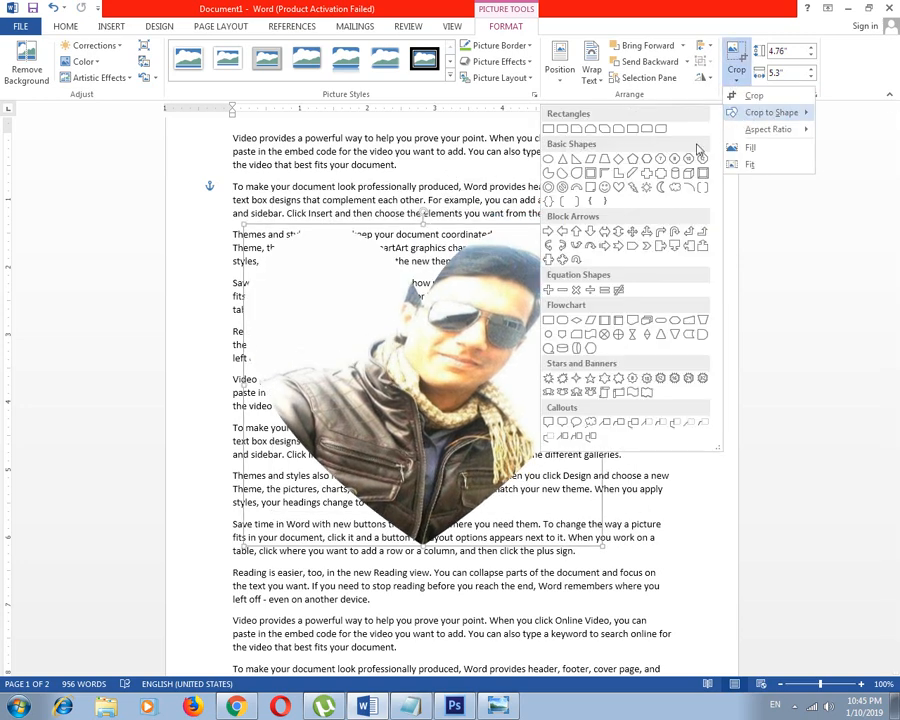
pyautogui.click(702, 336)
pyautogui.moveTo(449, 362); pyautogui.dragTo(438, 356)
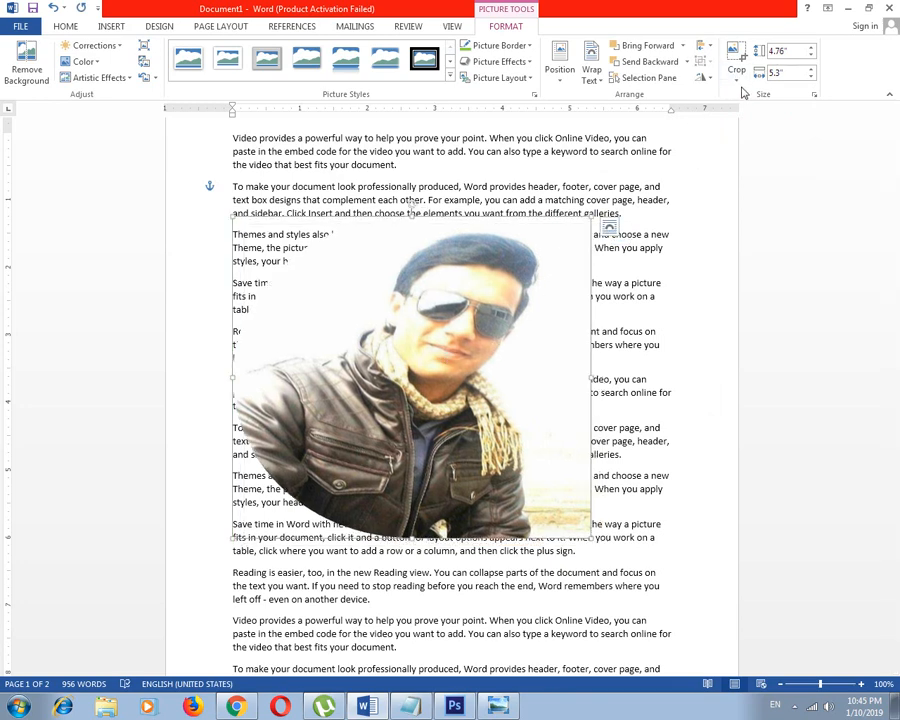
# Crop the picture to the Left-Right Arrow Callout block arrow and nudge it slightly upward
pyautogui.click(736, 72)
pyautogui.moveTo(770, 112)
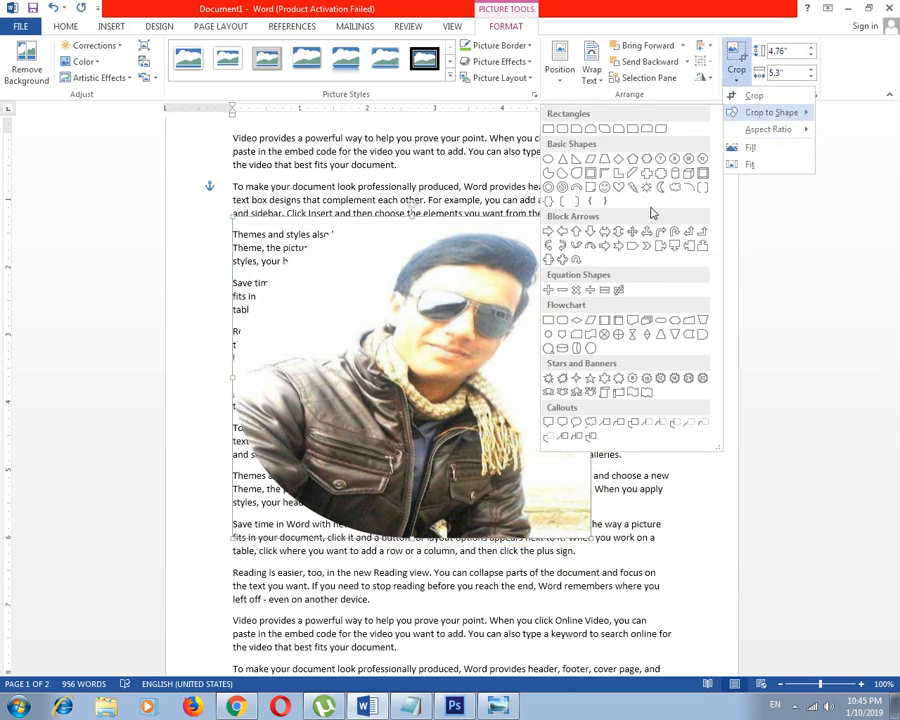
pyautogui.click(553, 261)
pyautogui.moveTo(452, 354); pyautogui.dragTo(406, 342)
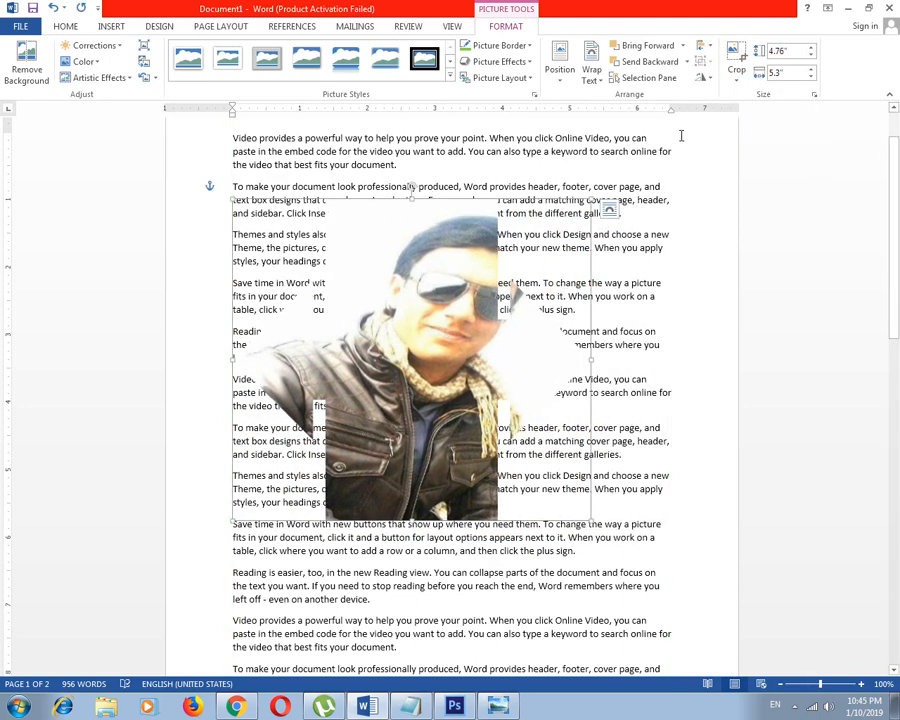
# Apply the Fit crop option to the arrow-shaped picture and move it slightly to the right over the text
pyautogui.click(736, 75)
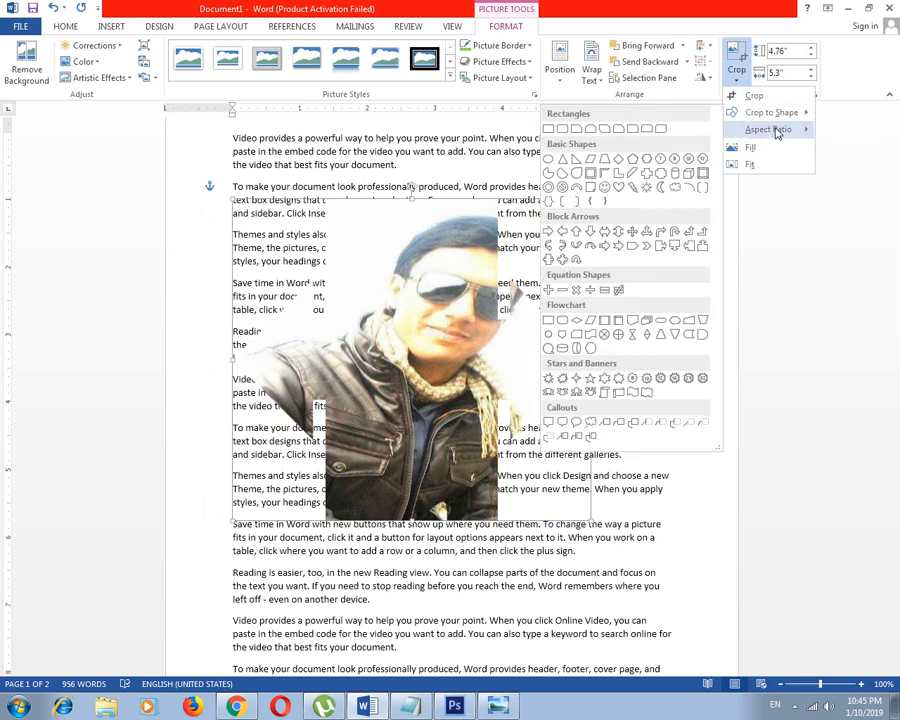
pyautogui.click(756, 165)
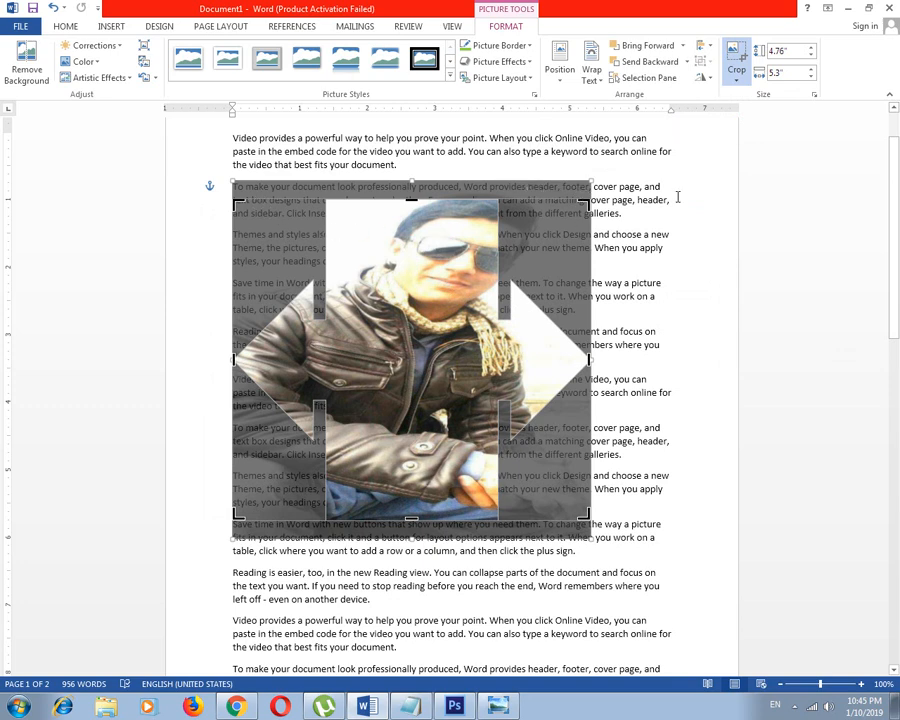
pyautogui.click(709, 184)
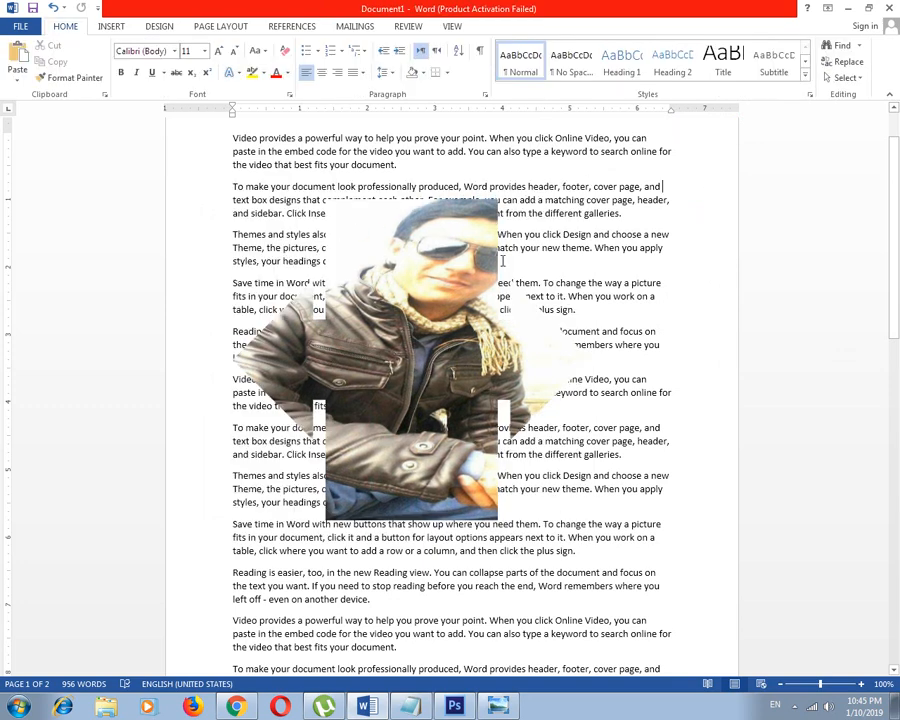
pyautogui.click(421, 283)
pyautogui.moveTo(421, 283); pyautogui.dragTo(460, 283)
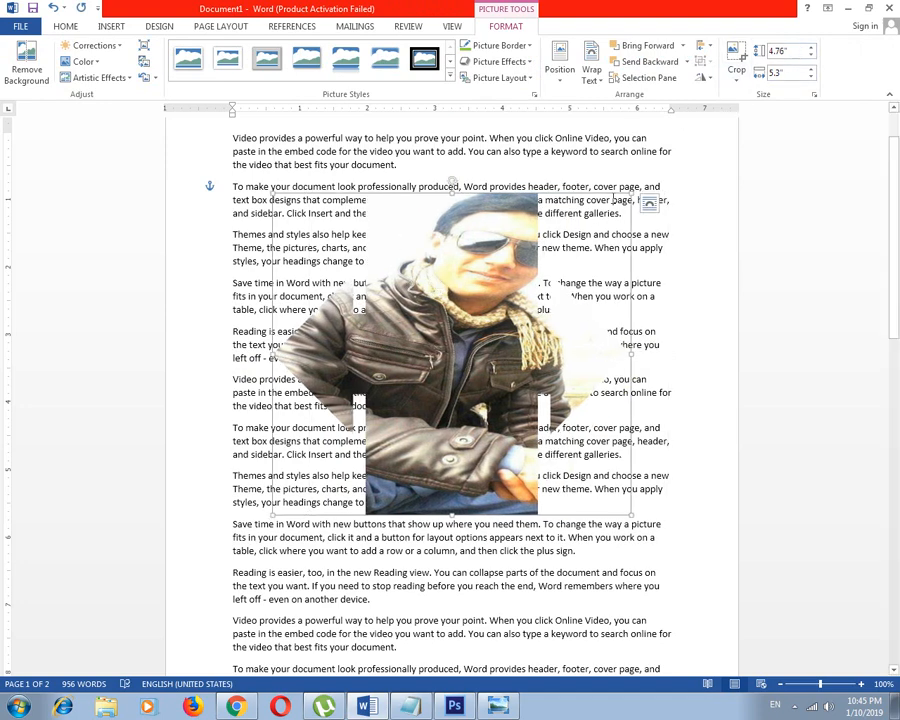
pyautogui.moveTo(573, 203)
pyautogui.mouseDown()
pyautogui.moveTo(617, 205)
pyautogui.moveTo(533, 223)
pyautogui.moveTo(543, 233)
pyautogui.moveTo(571, 199)
pyautogui.mouseUp()
# Undo the shape crops, the fit, the picture moves and the earlier height stretch
pyautogui.hotkey('ctrl', 'z')
pyautogui.hotkey('ctrl', 'z')
pyautogui.hotkey('ctrl', 'z')
pyautogui.hotkey('ctrl', 'z')
pyautogui.hotkey('ctrl', 'z')
pyautogui.hotkey('ctrl', 'z')
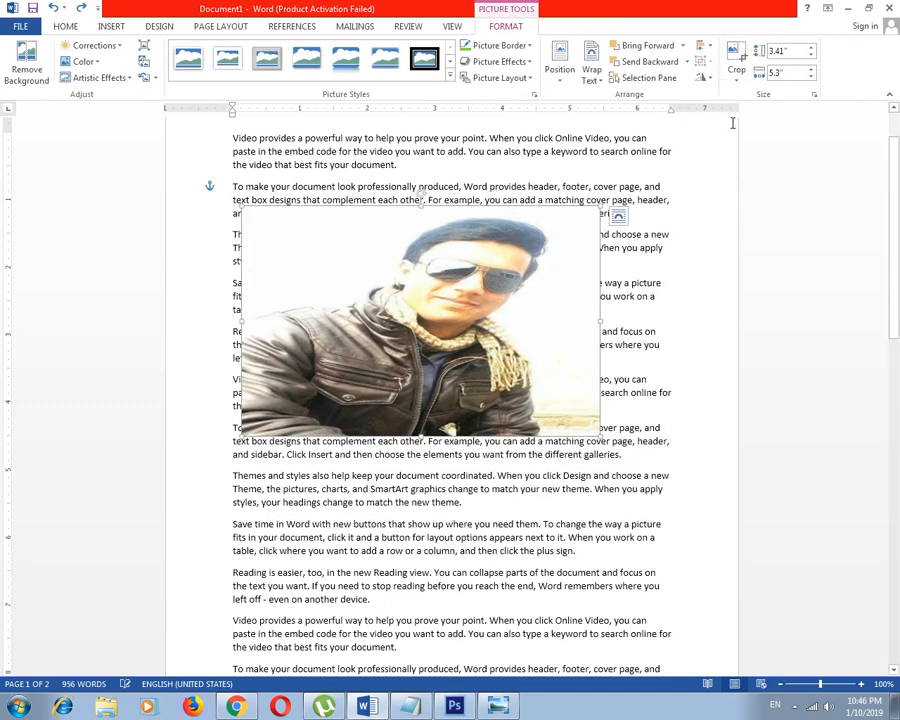
# Move the picture to the right, set its height to 5", and set its width to 5"
pyautogui.moveTo(424, 302); pyautogui.dragTo(480, 302)
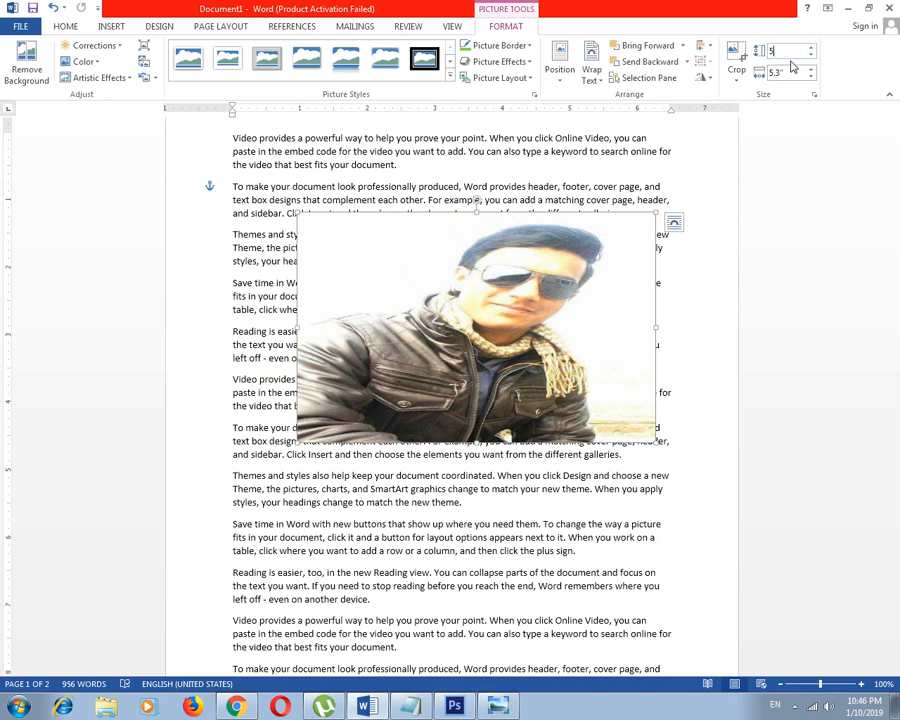
pyautogui.click(789, 74)
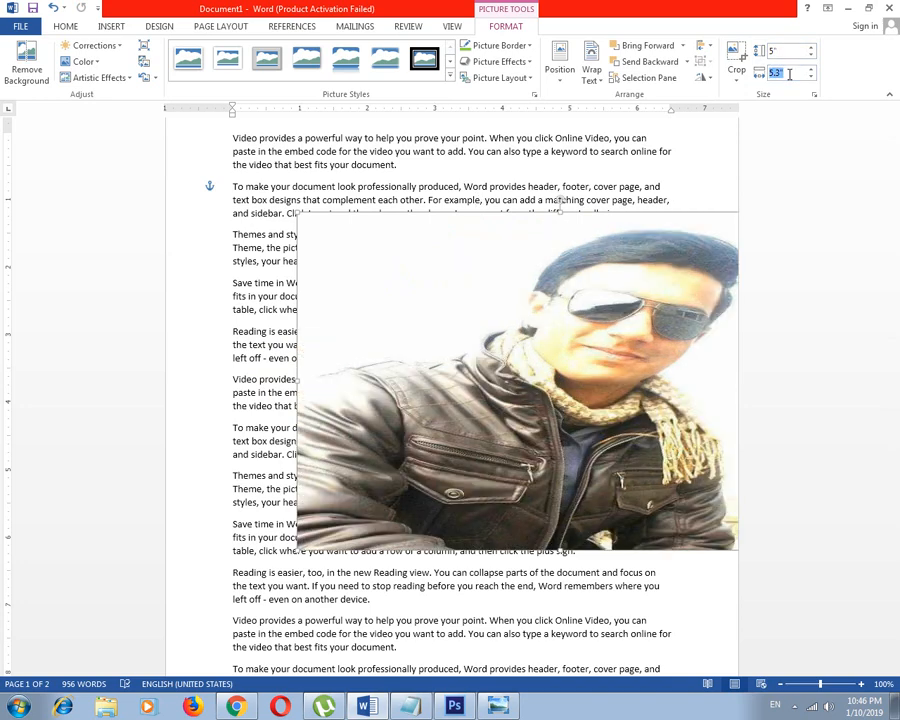
pyautogui.write('5')
pyautogui.click(763, 145)
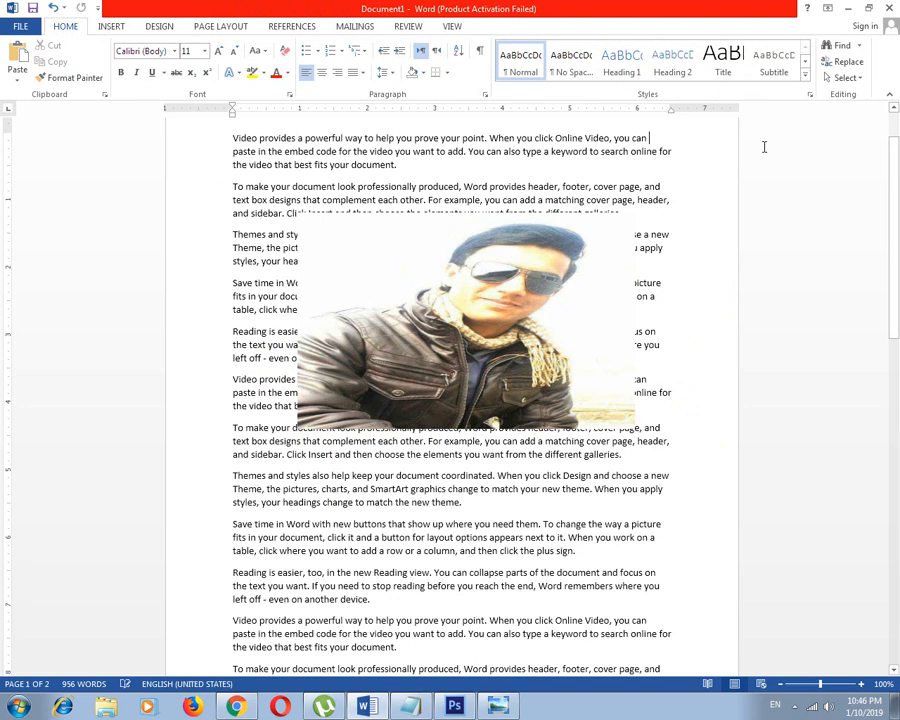
# Move the picture back to the left over the paragraphs and set its height to 5" again
pyautogui.click(493, 342)
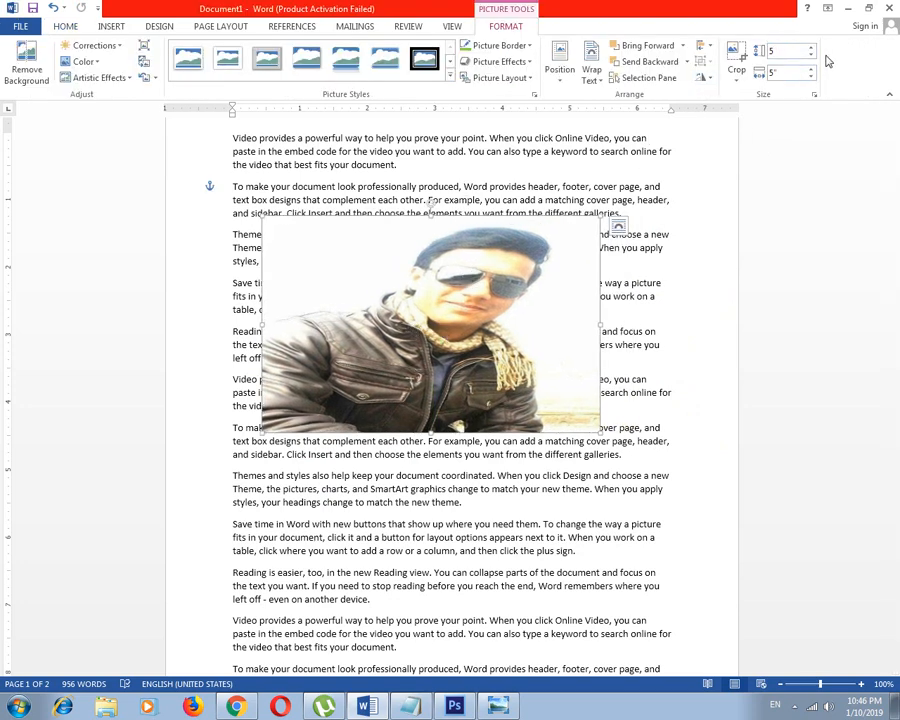
pyautogui.write('5')
pyautogui.press('Return')
pyautogui.click(780, 73)
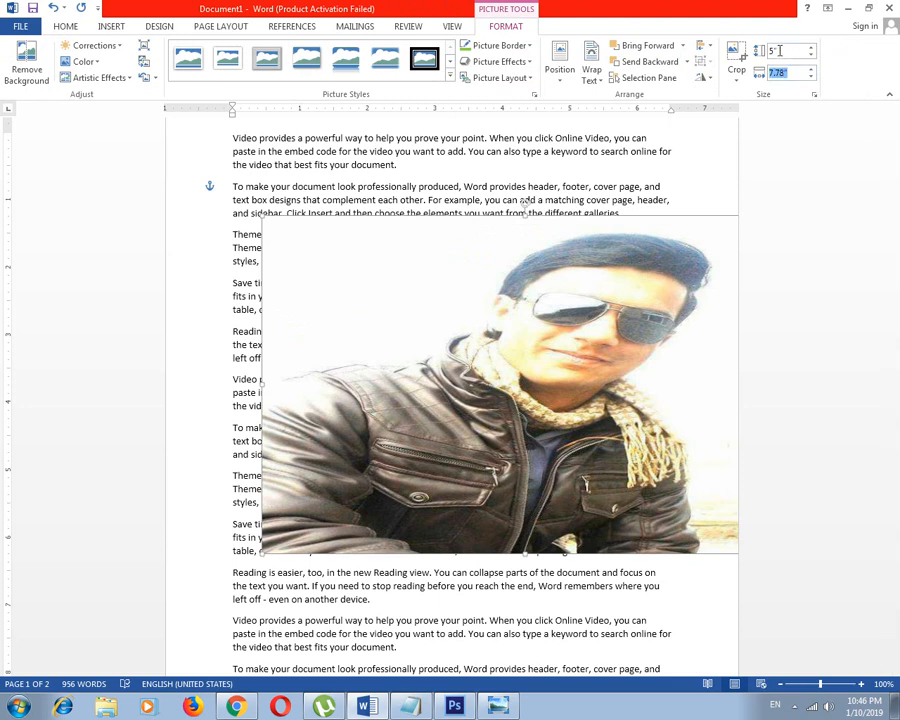
# Examine the picture's advanced size, position and text wrapping layout options without changing any of them
pyautogui.click(814, 96)
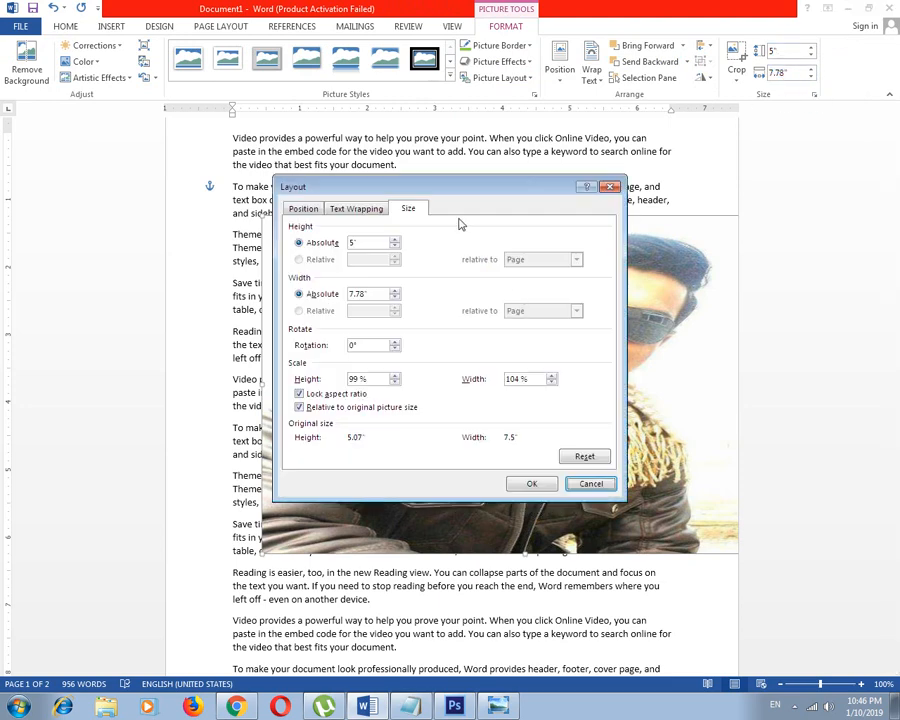
pyautogui.moveTo(447, 192); pyautogui.dragTo(470, 147)
pyautogui.click(634, 142)
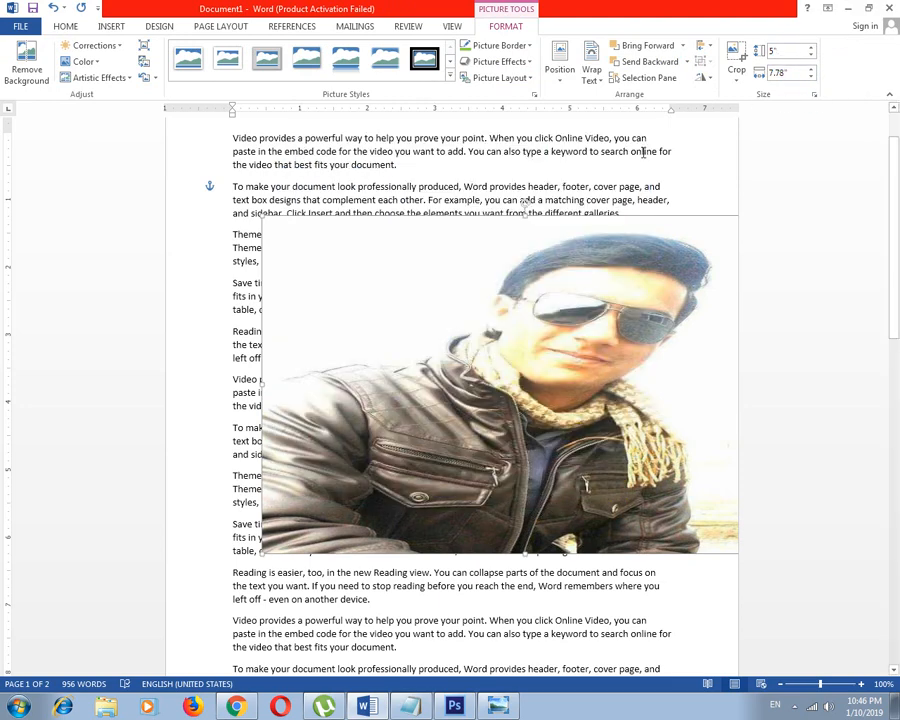
pyautogui.click(814, 96)
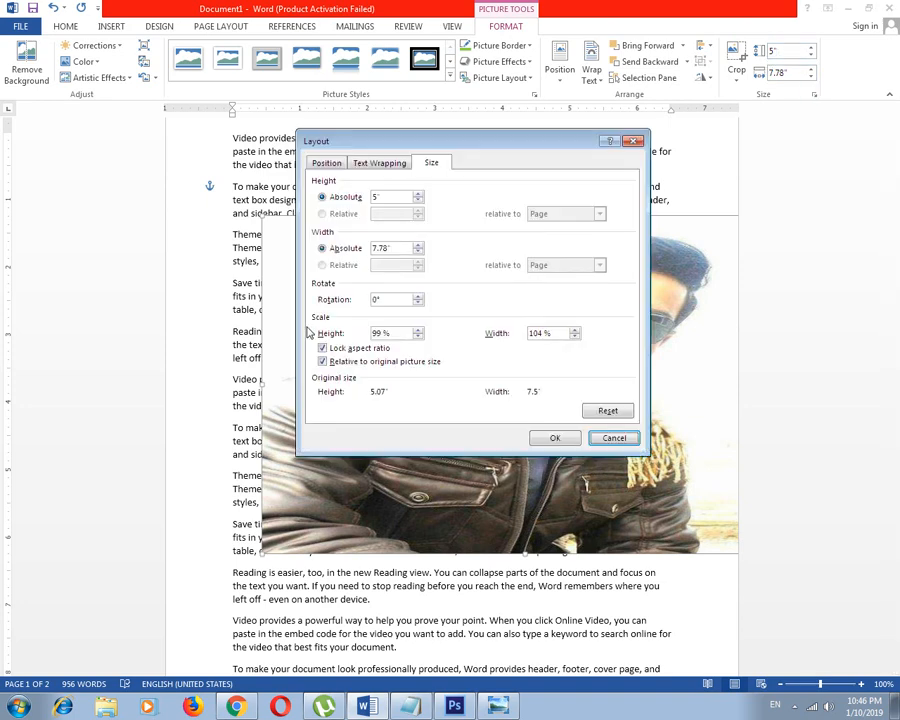
pyautogui.click(326, 163)
pyautogui.click(380, 163)
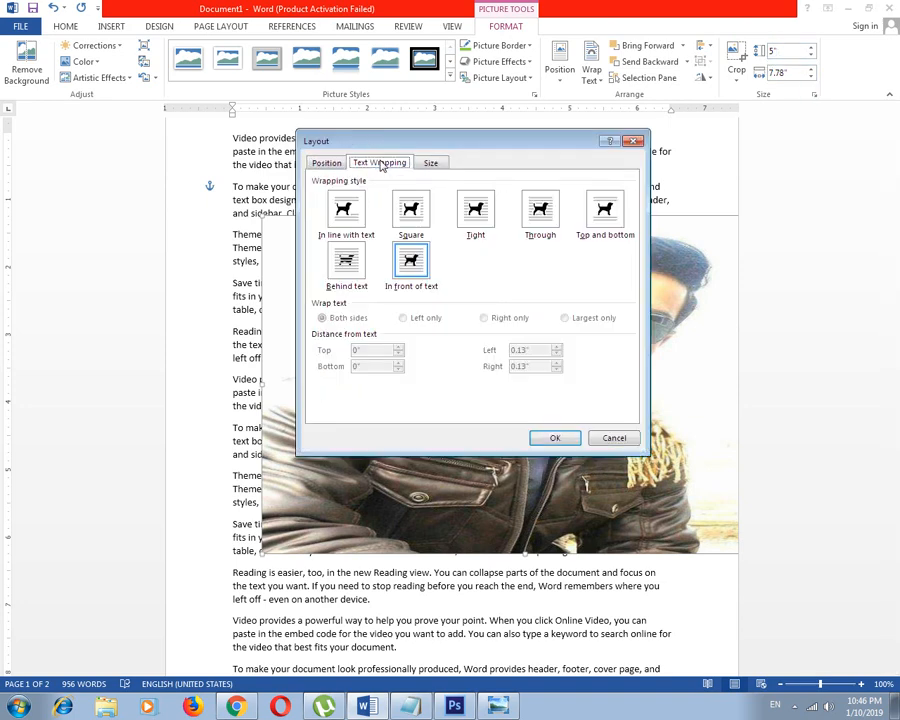
pyautogui.click(634, 141)
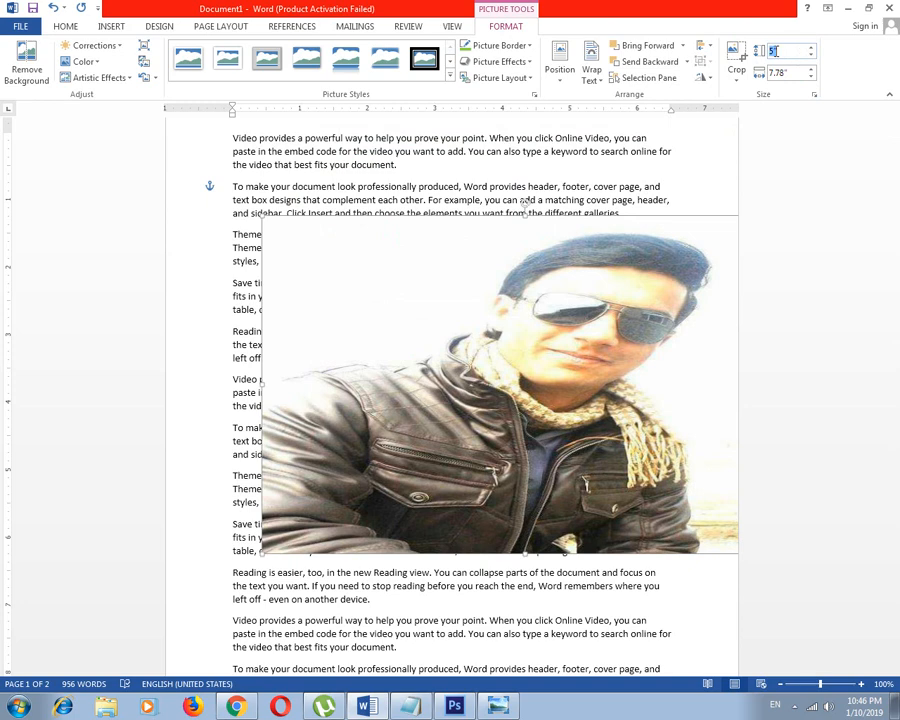
pyautogui.click(814, 94)
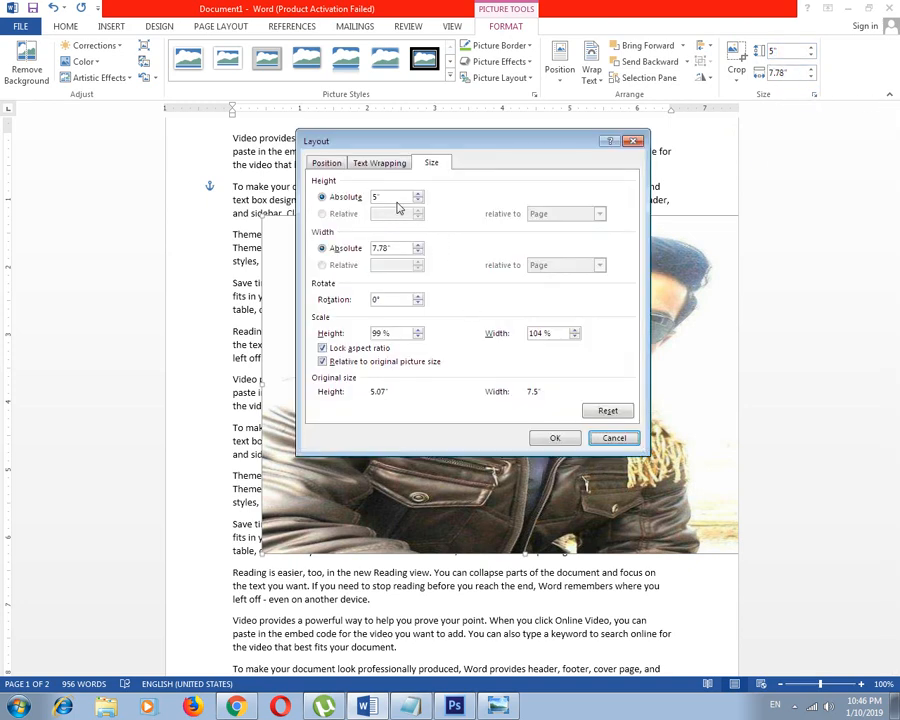
pyautogui.click(330, 163)
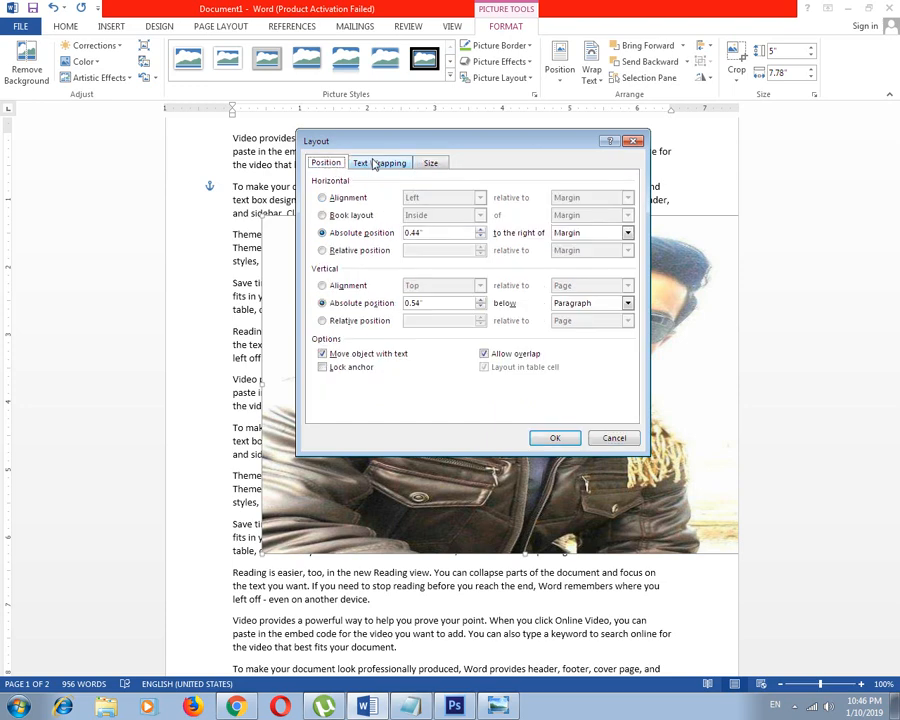
pyautogui.click(379, 163)
pyautogui.click(430, 163)
pyautogui.click(385, 163)
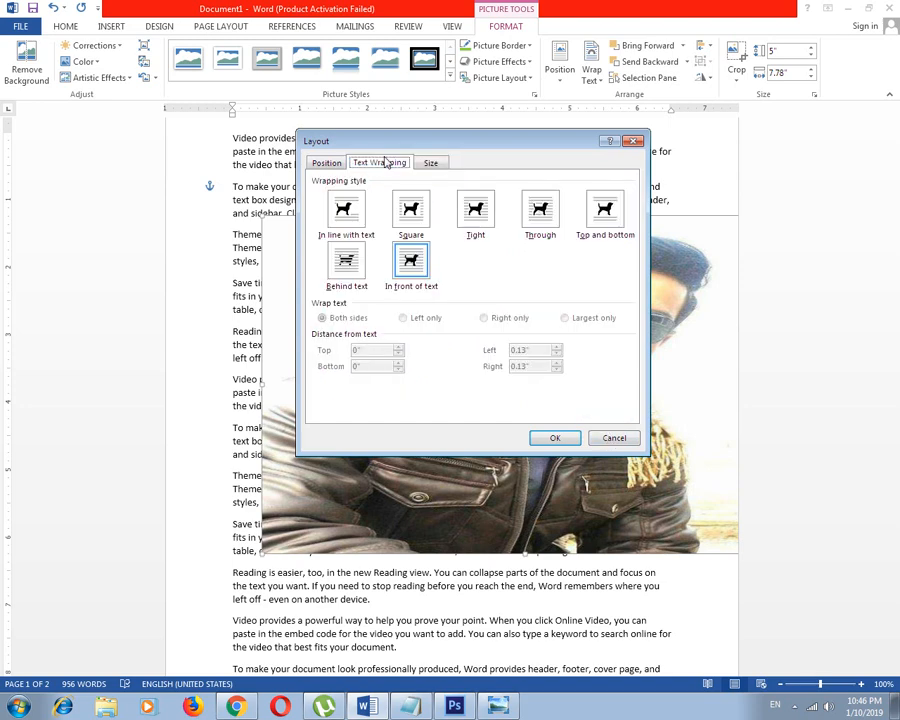
pyautogui.click(613, 437)
# Shrink the picture proportionally to about 2.7" high and 4.2" wide and position it over the text from the third paragraph down
pyautogui.moveTo(530, 301); pyautogui.dragTo(500, 281)
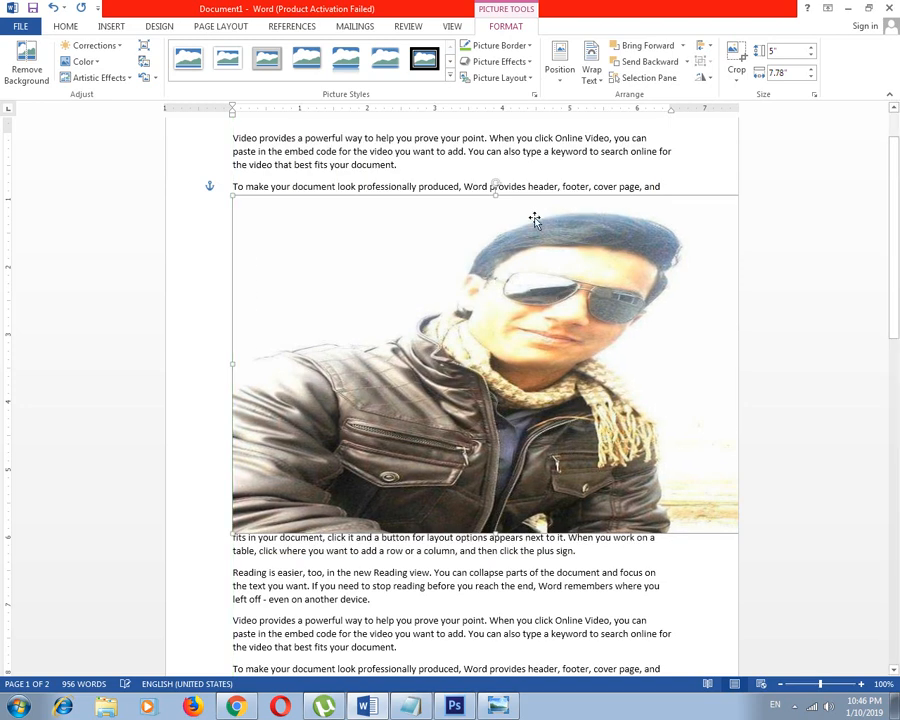
pyautogui.moveTo(232, 196); pyautogui.dragTo(548, 350)
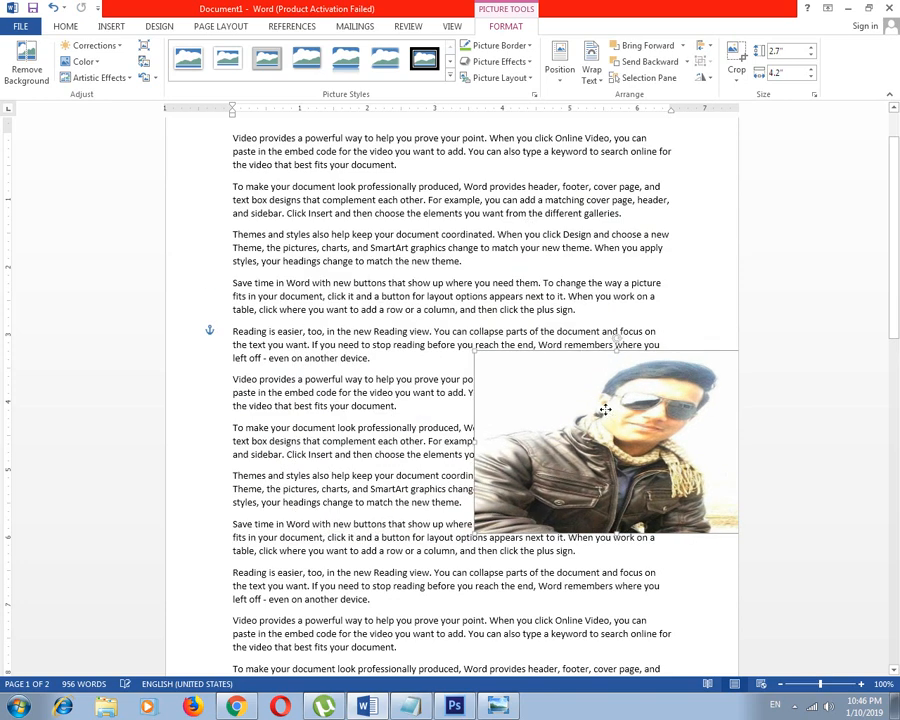
pyautogui.moveTo(605, 406); pyautogui.dragTo(430, 297)
# Open the picture's formatting options, including shadow, reflection and artistic effects, and close them without changing anything
pyautogui.click(778, 53)
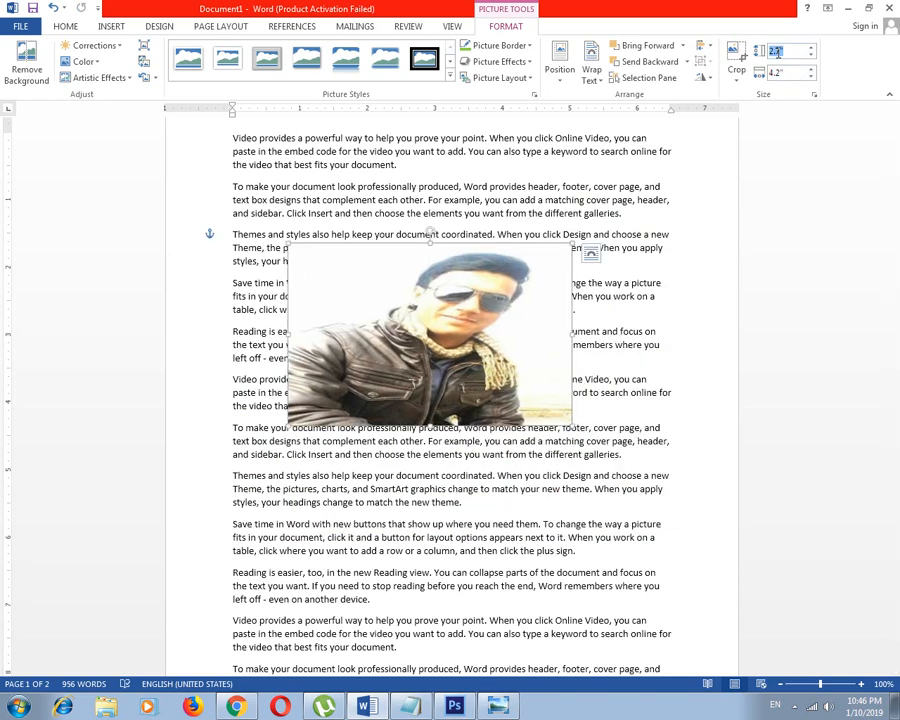
pyautogui.click(784, 72)
pyautogui.rightClick(421, 298)
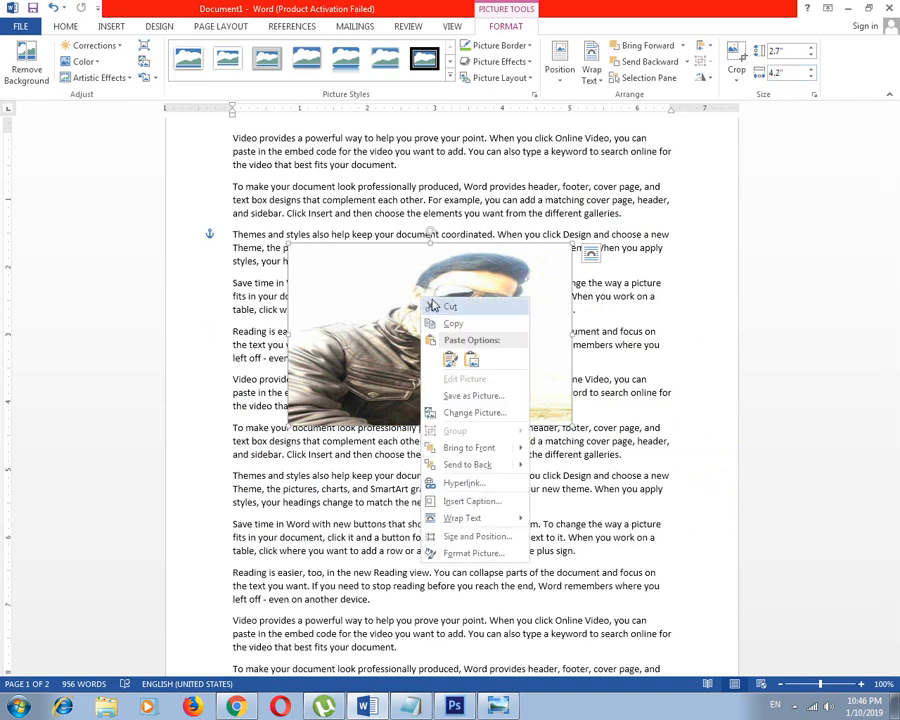
pyautogui.click(508, 553)
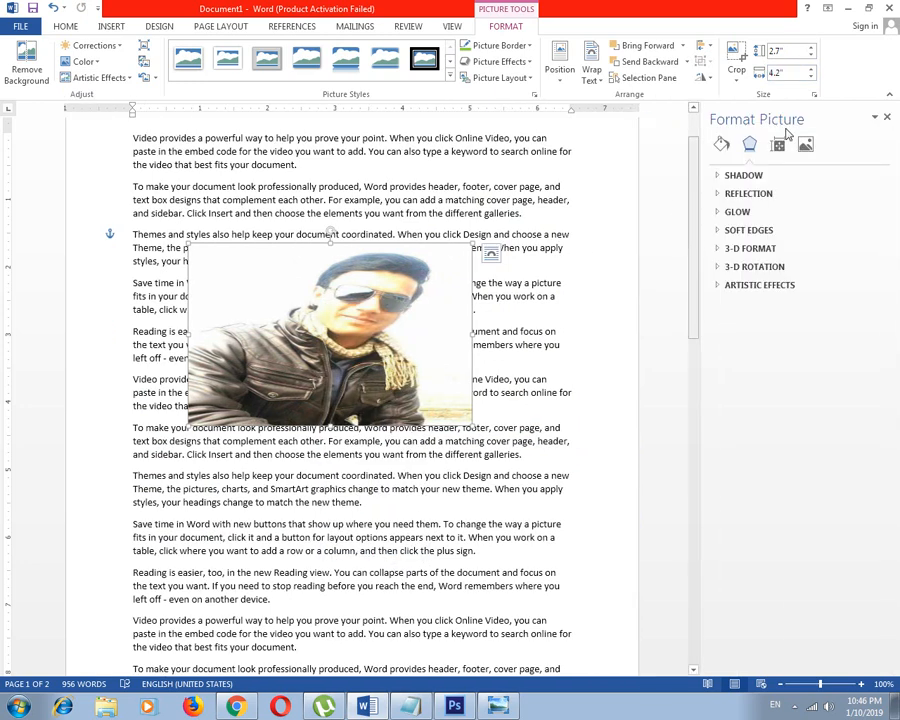
pyautogui.click(886, 117)
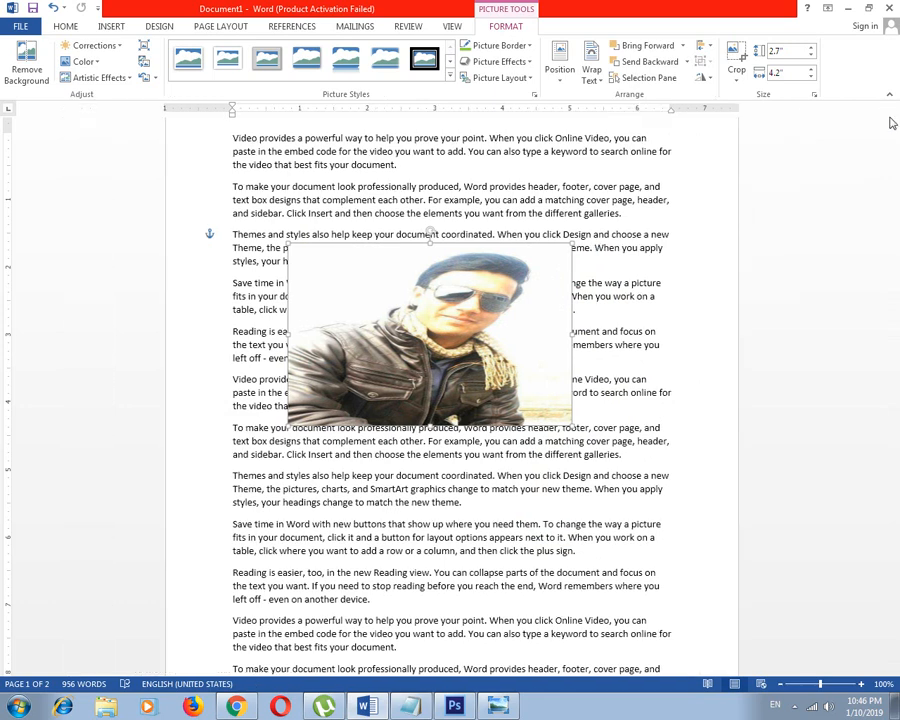
pyautogui.rightClick(485, 298)
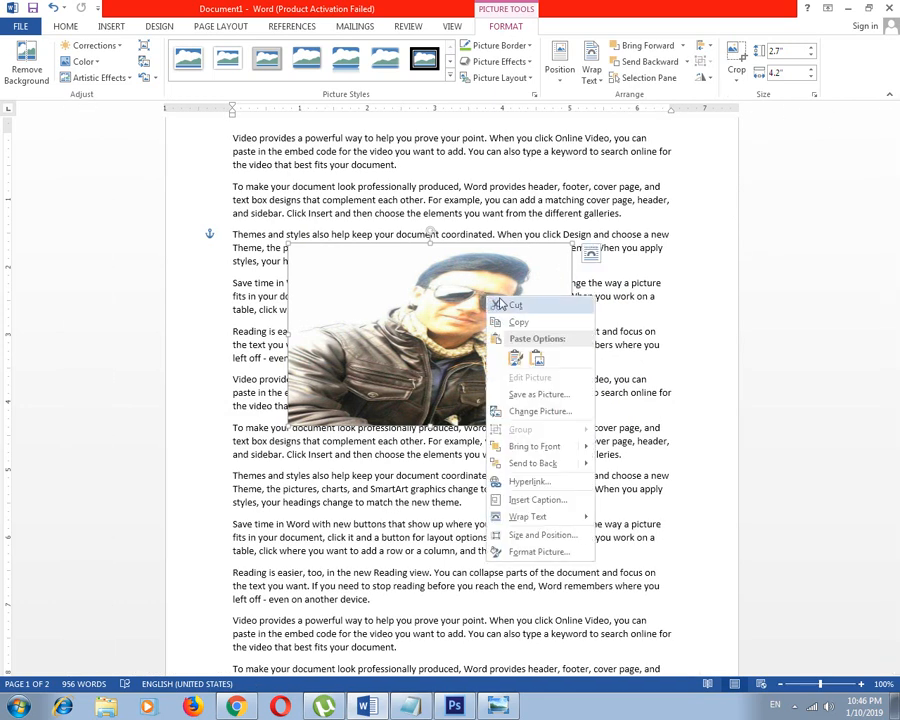
pyautogui.click(450, 366)
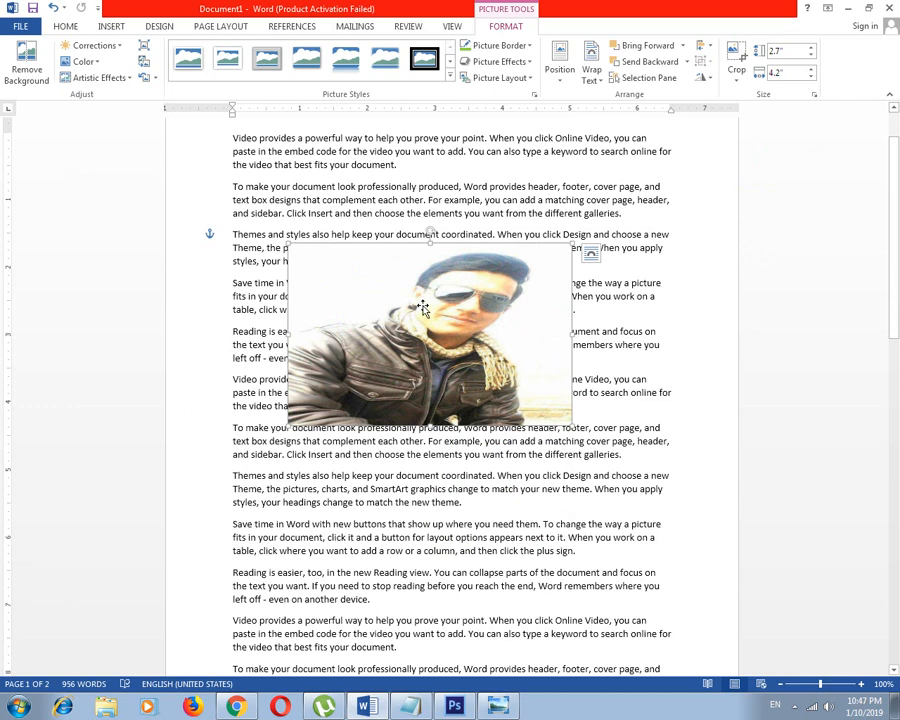
# Move the picture up and to the right over the second to fifth paragraphs and deselect it
pyautogui.moveTo(423, 307); pyautogui.dragTo(493, 239)
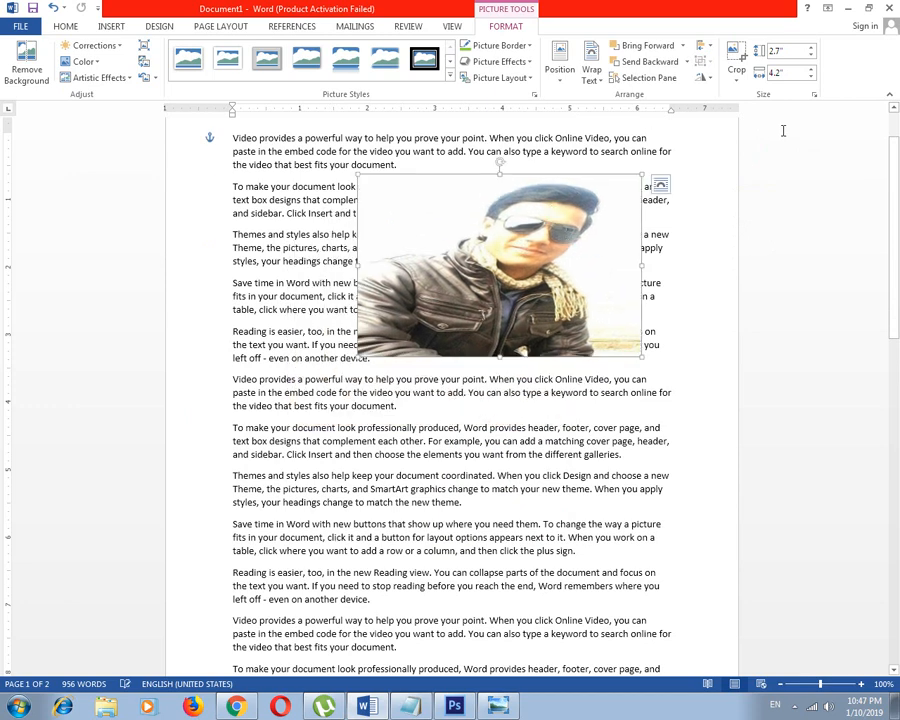
pyautogui.click(775, 73)
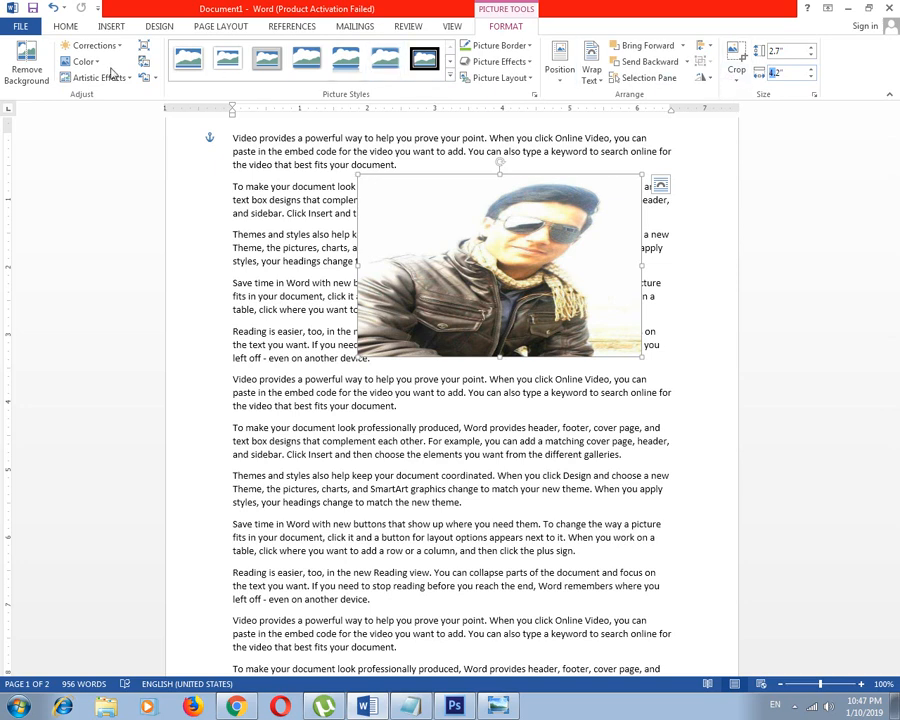
pyautogui.click(712, 176)
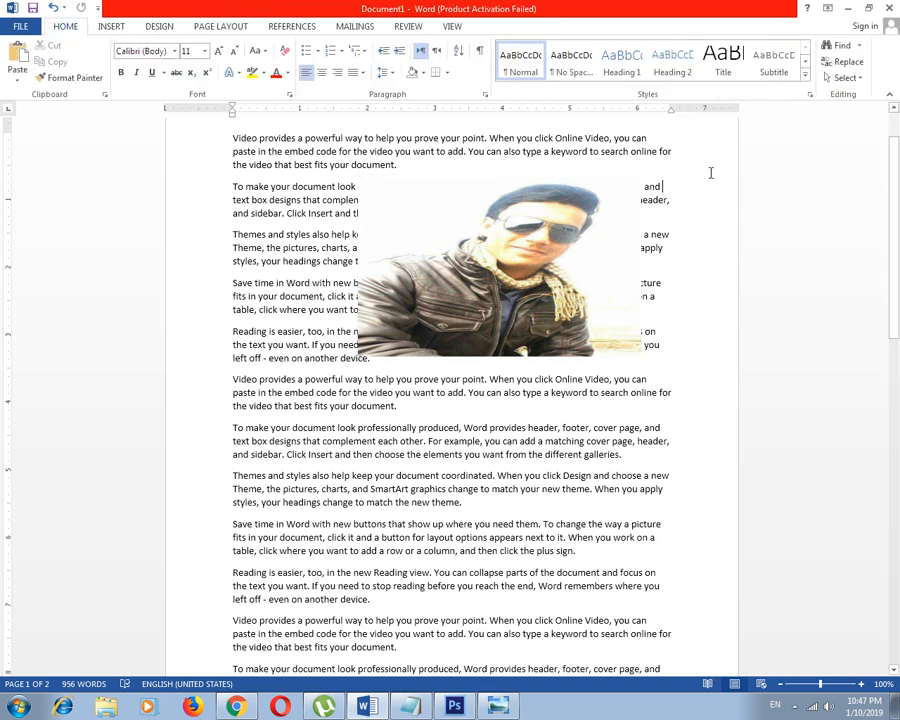
# Select the picture again and move it down and to the left over the text
pyautogui.click(414, 27)
pyautogui.click(553, 277)
pyautogui.moveTo(532, 241); pyautogui.dragTo(454, 301)
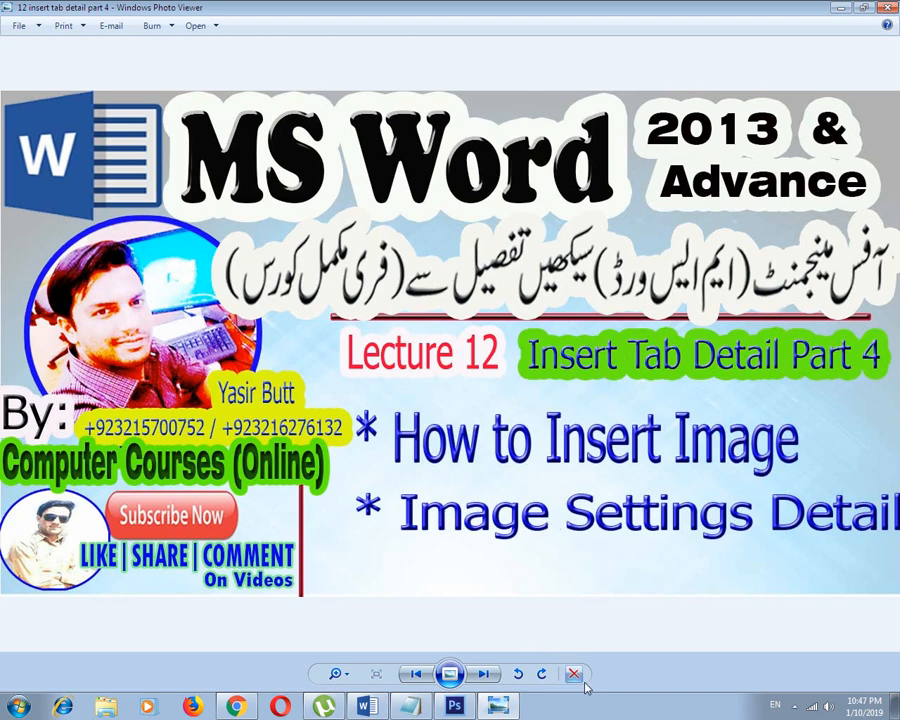
pyautogui.click(795, 707)
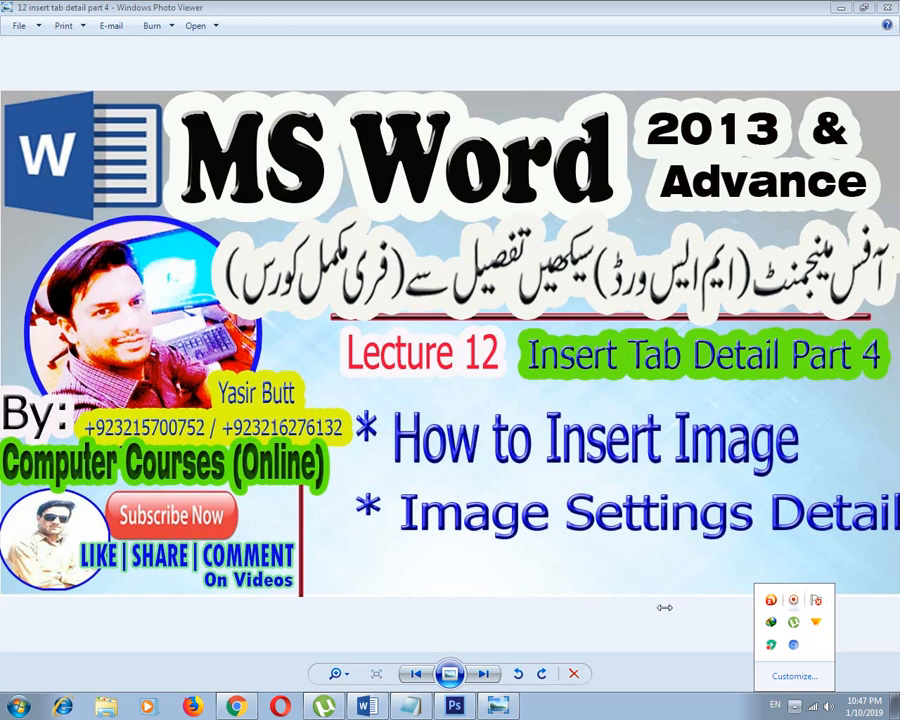